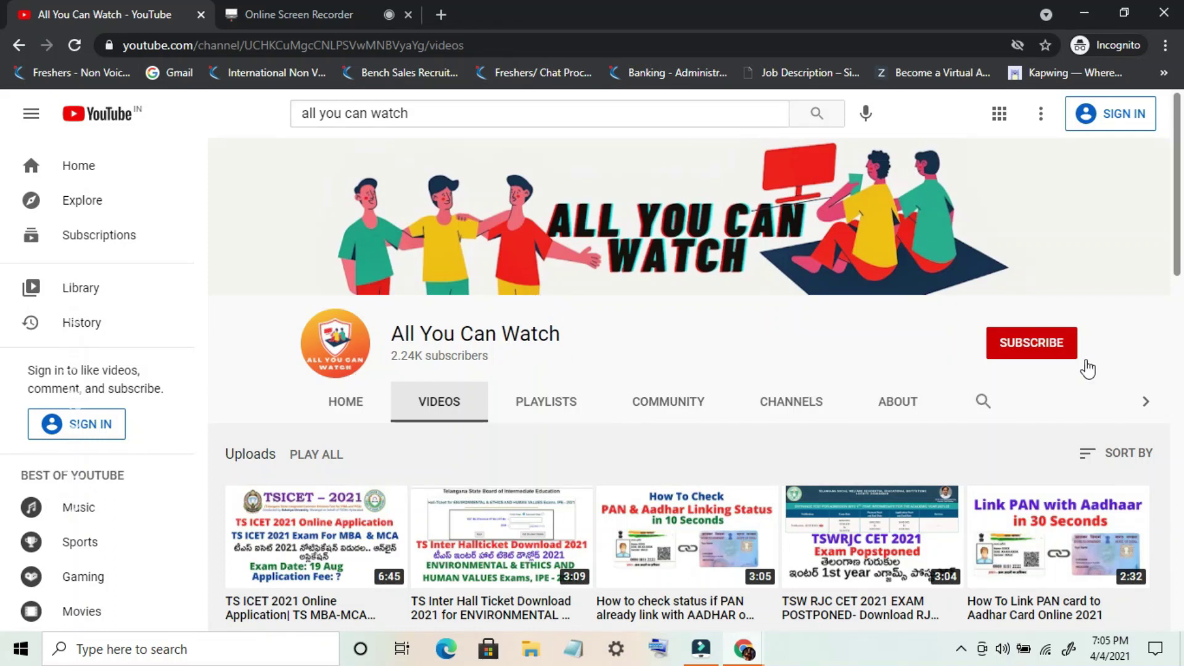
Search Google for 'bitsat 2021' and scroll the results down to the BITS Pilani admissions site.
left_click_drag(1128, 370, 984, 339)
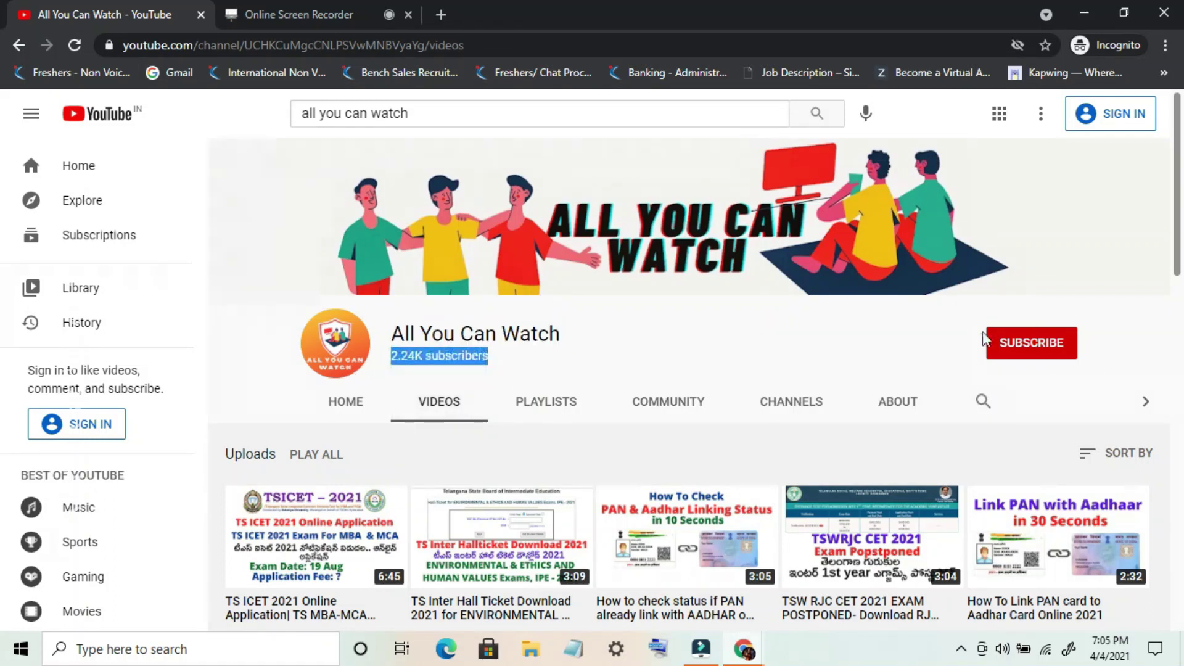
left_click(625, 340)
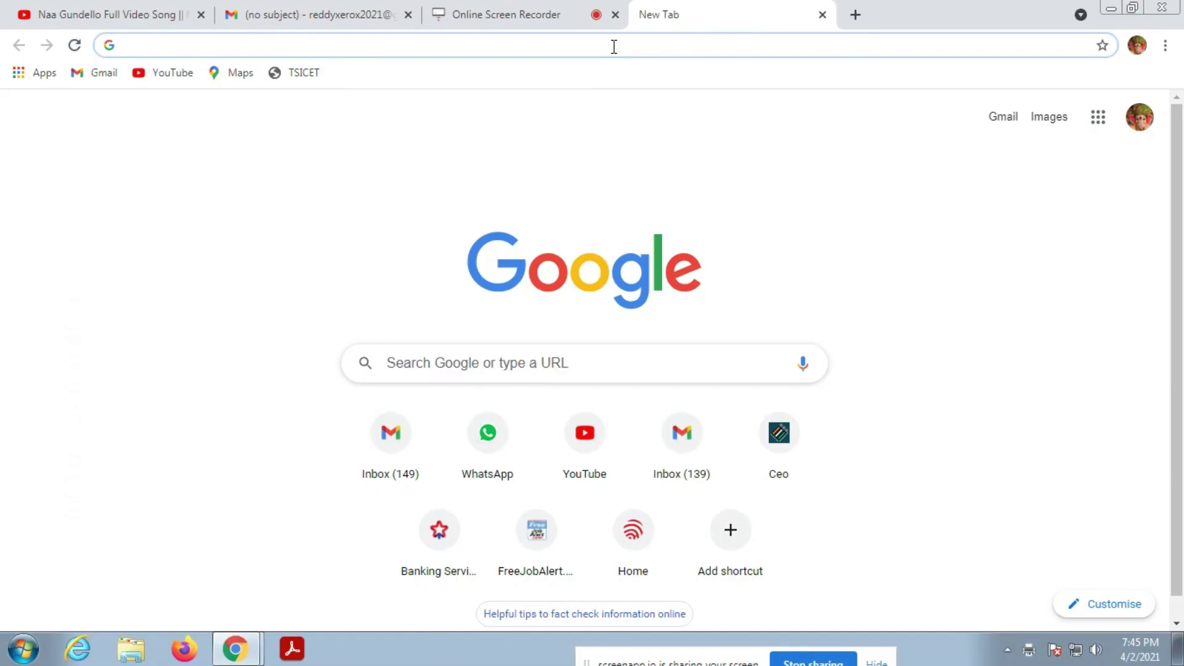
type("BIT")
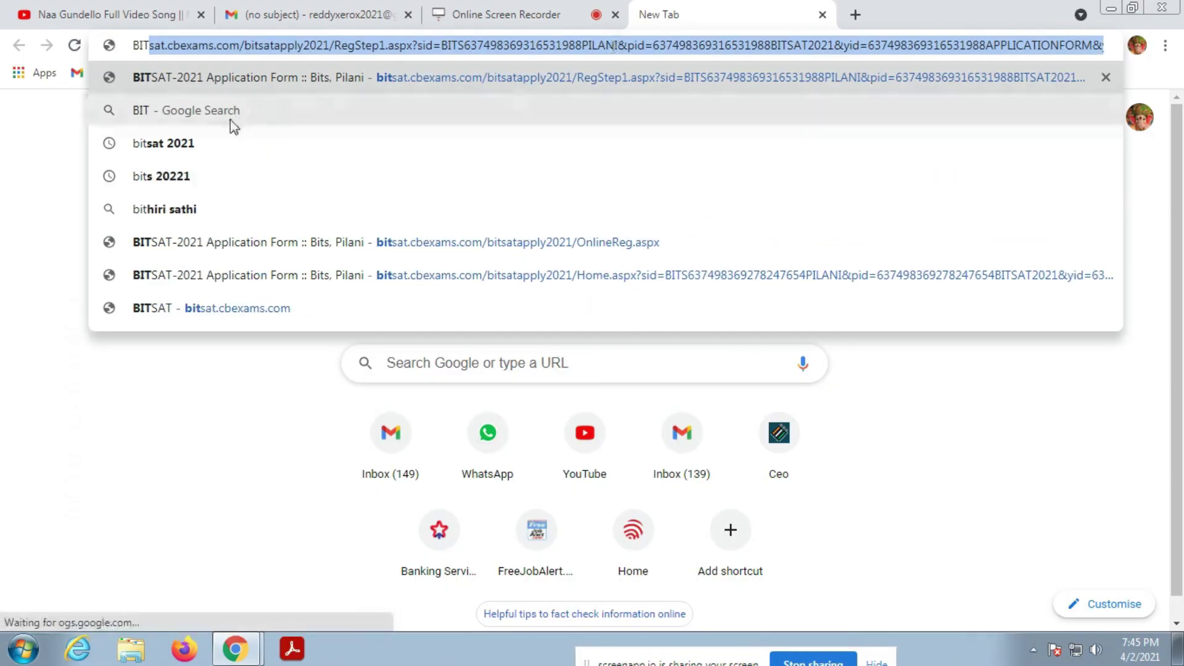
left_click(212, 142)
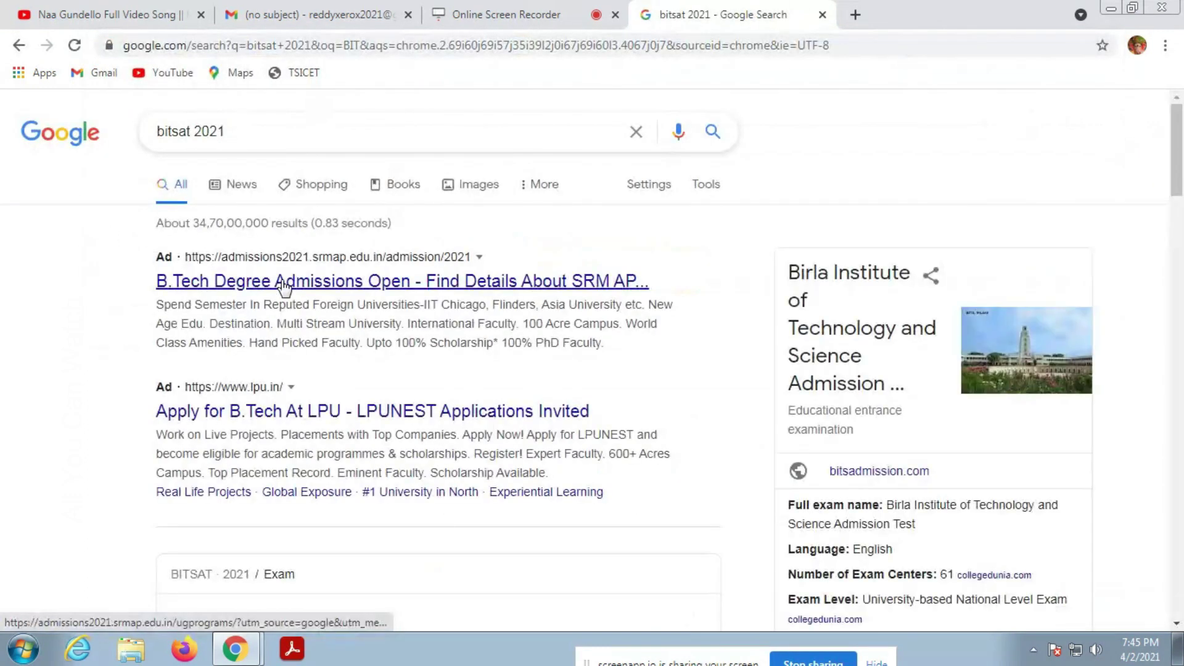
scroll(286, 402, "down", 4)
scroll(286, 402, "down", 3)
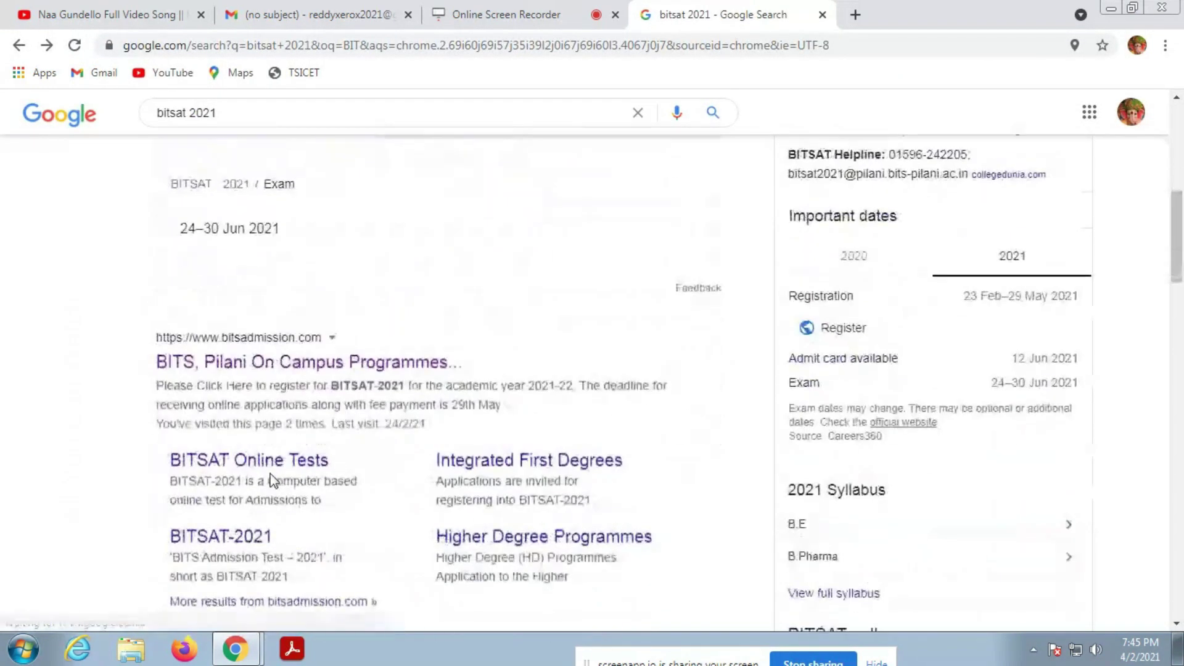
Open the BITS Pilani on-campus admissions site from the search results and browse its page.
left_click(278, 367)
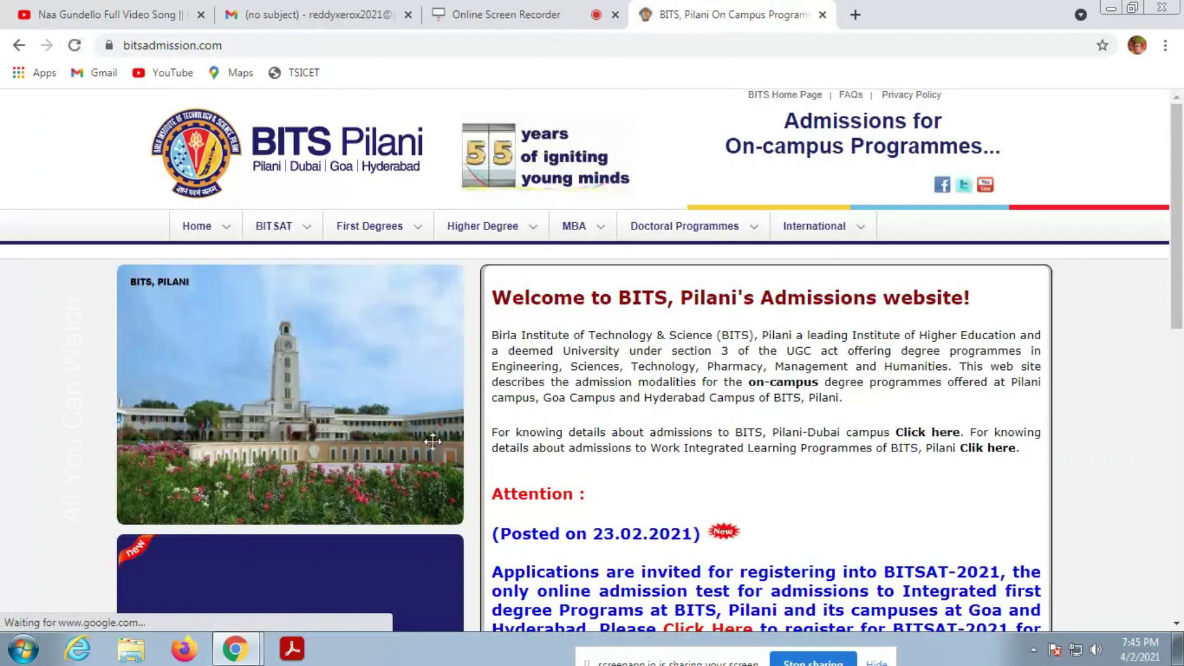
scroll(678, 512, "down", 2)
scroll(728, 509, "down", 3)
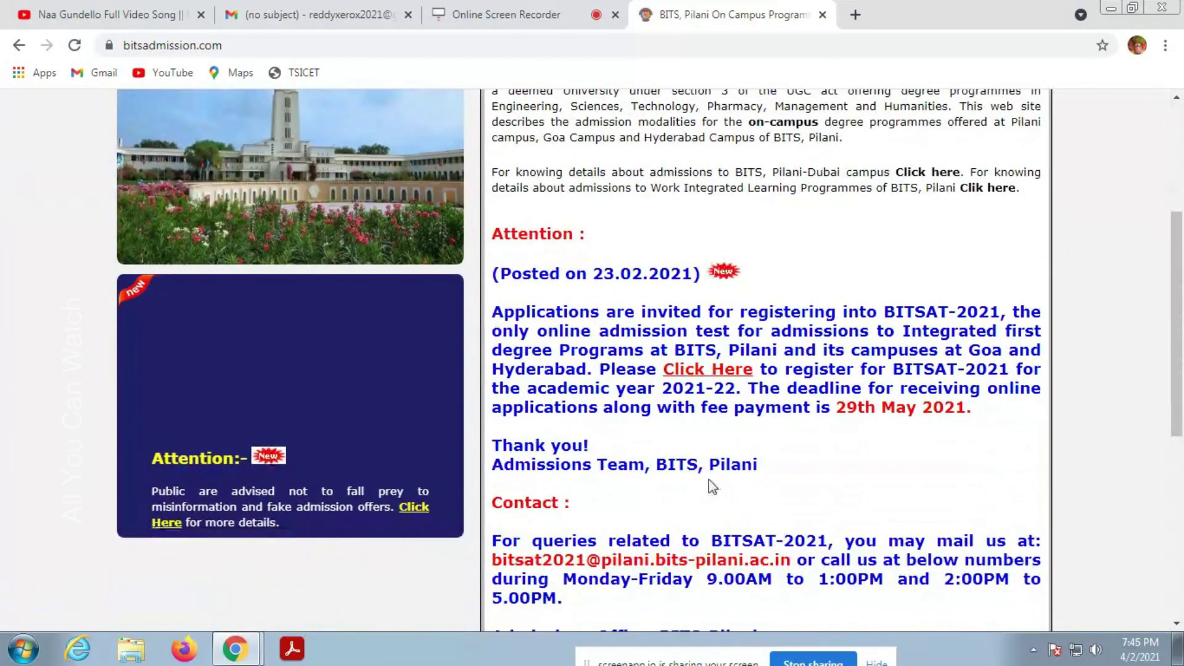
scroll(709, 479, "down", 7)
scroll(697, 473, "up", 8)
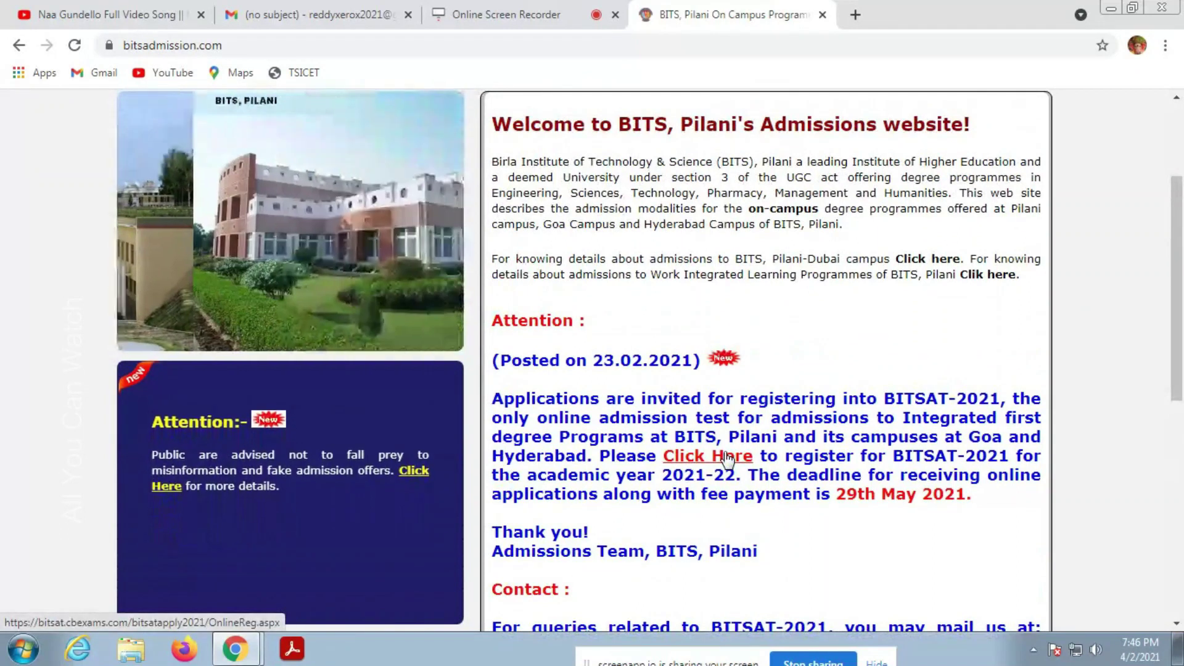
Go to the BITSAT-2021 registration page and proceed past the instructions to the online application.
left_click(728, 460)
scroll(334, 362, "down", 5)
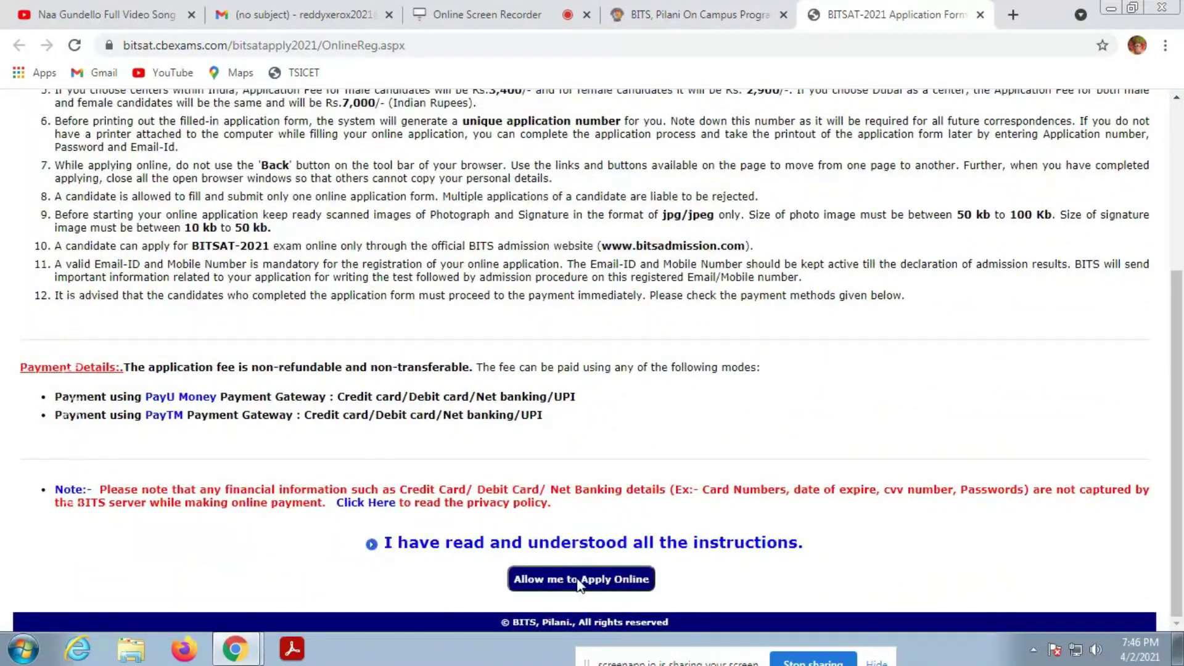
left_click(581, 576)
scroll(398, 481, "down", 1)
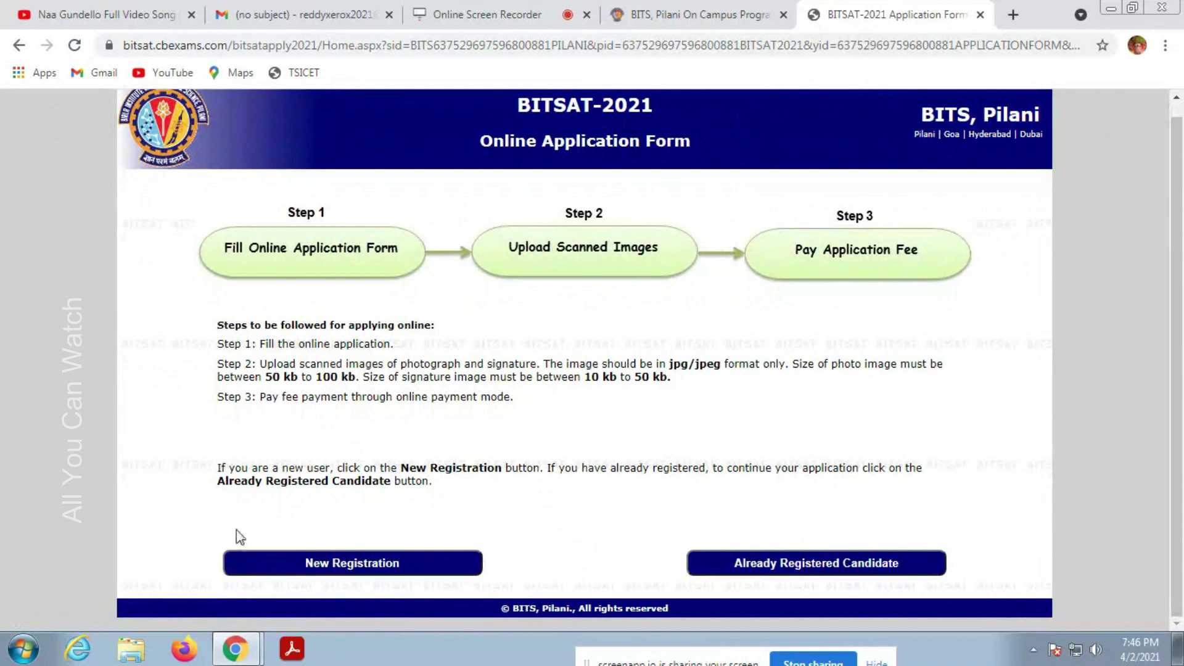
Start a new registration and enter the candidate's first and last names.
left_click(325, 568)
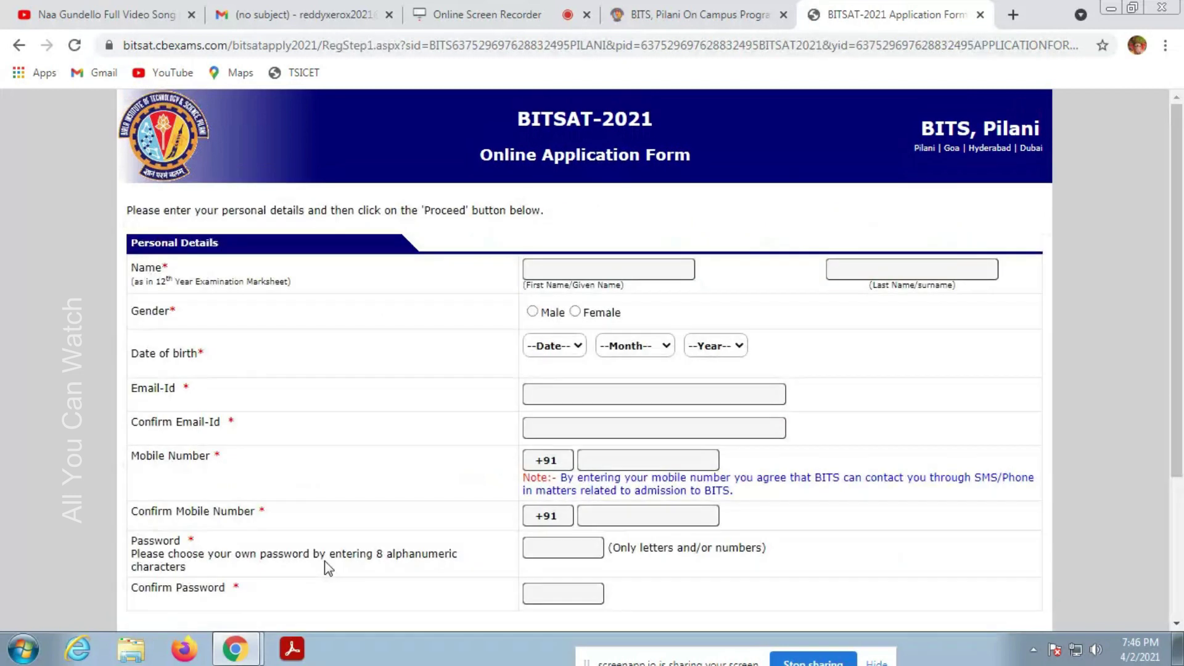
left_click(583, 269)
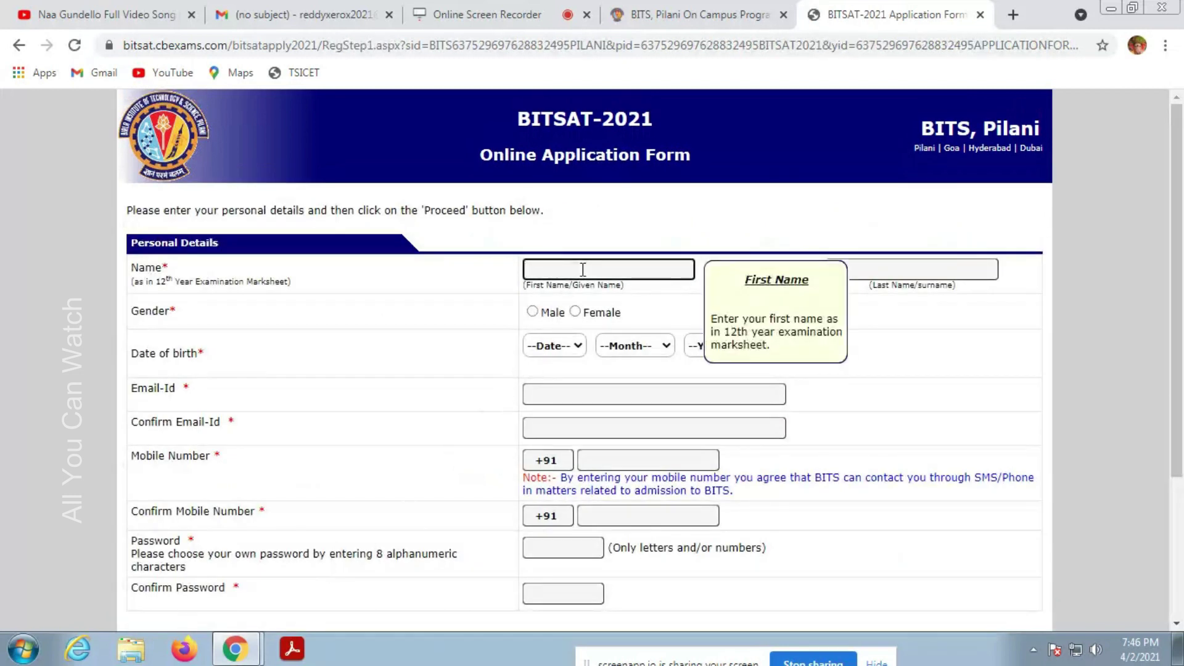
left_click(456, 302)
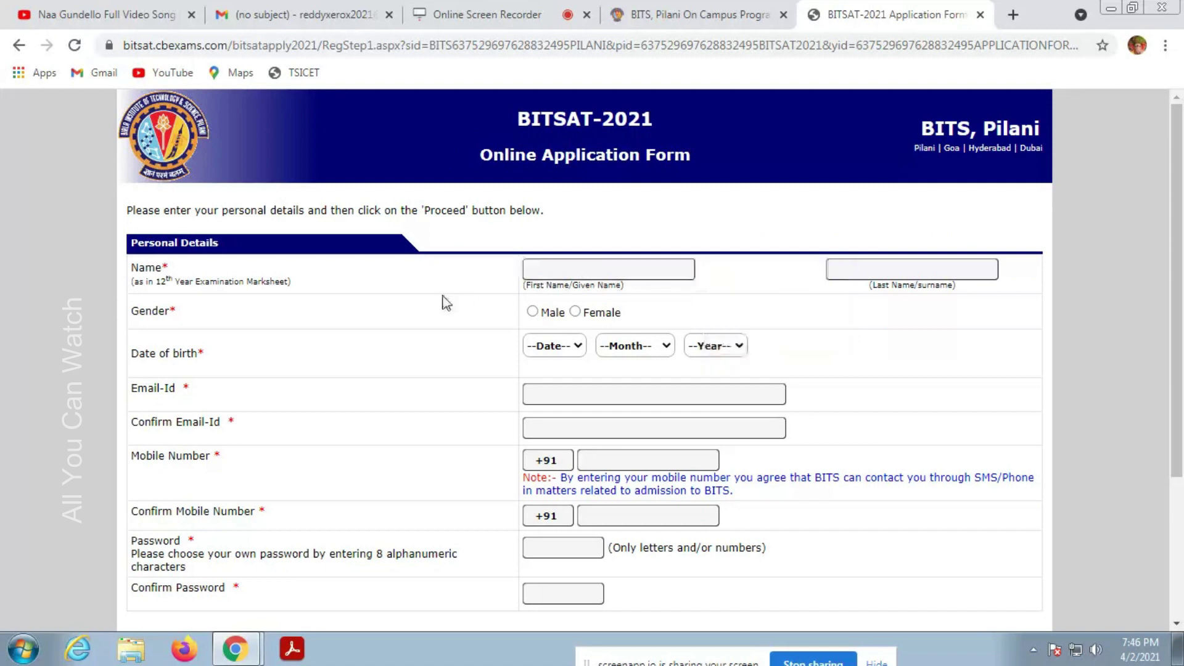
left_click(645, 272)
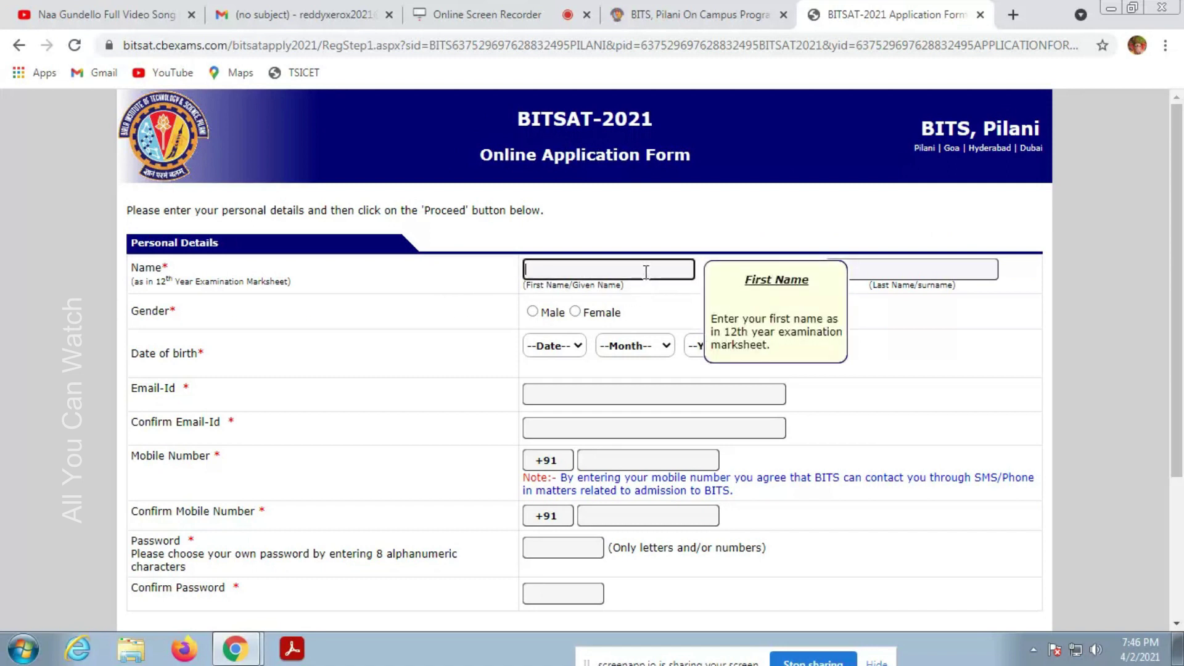
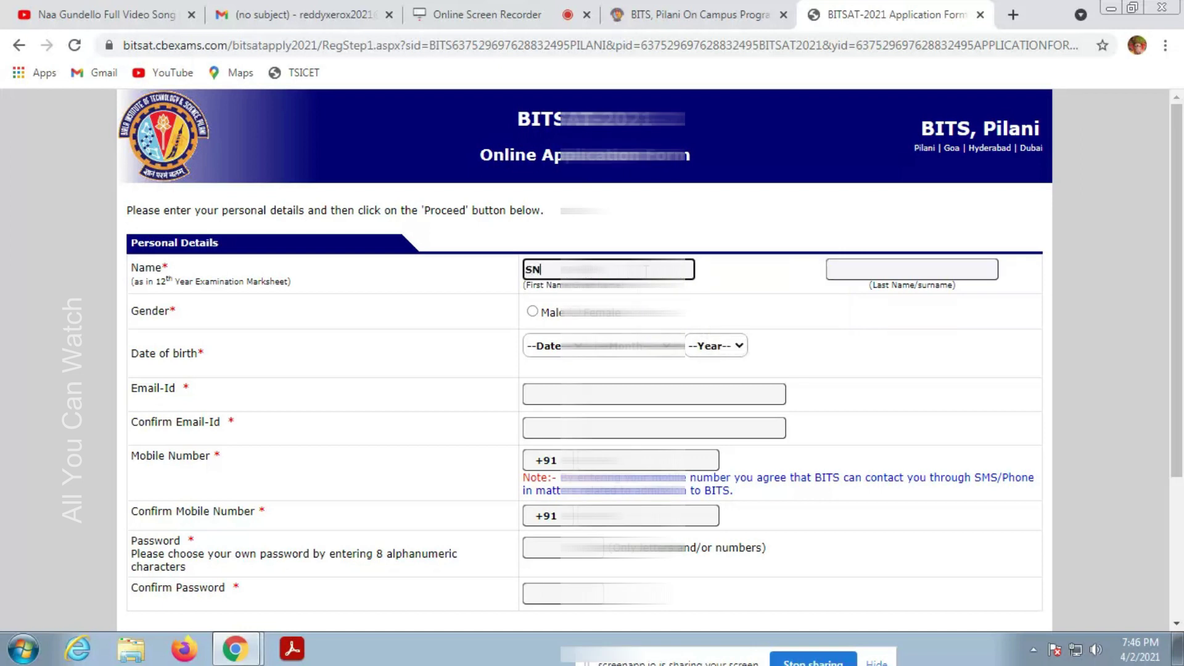
key("Tab")
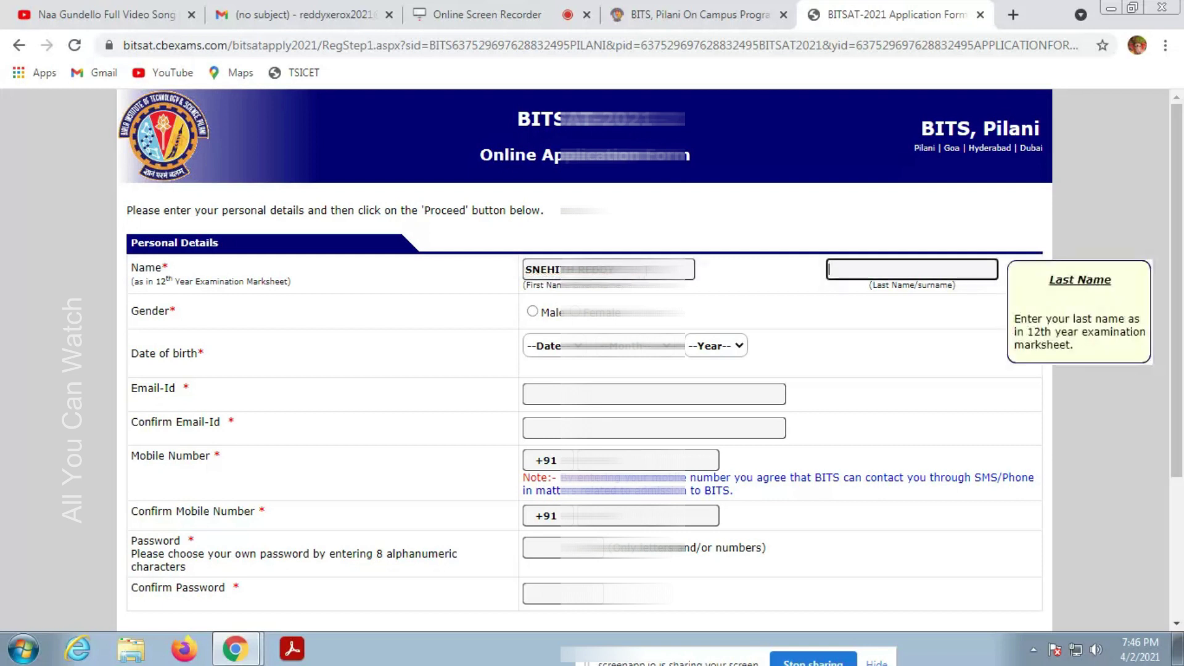
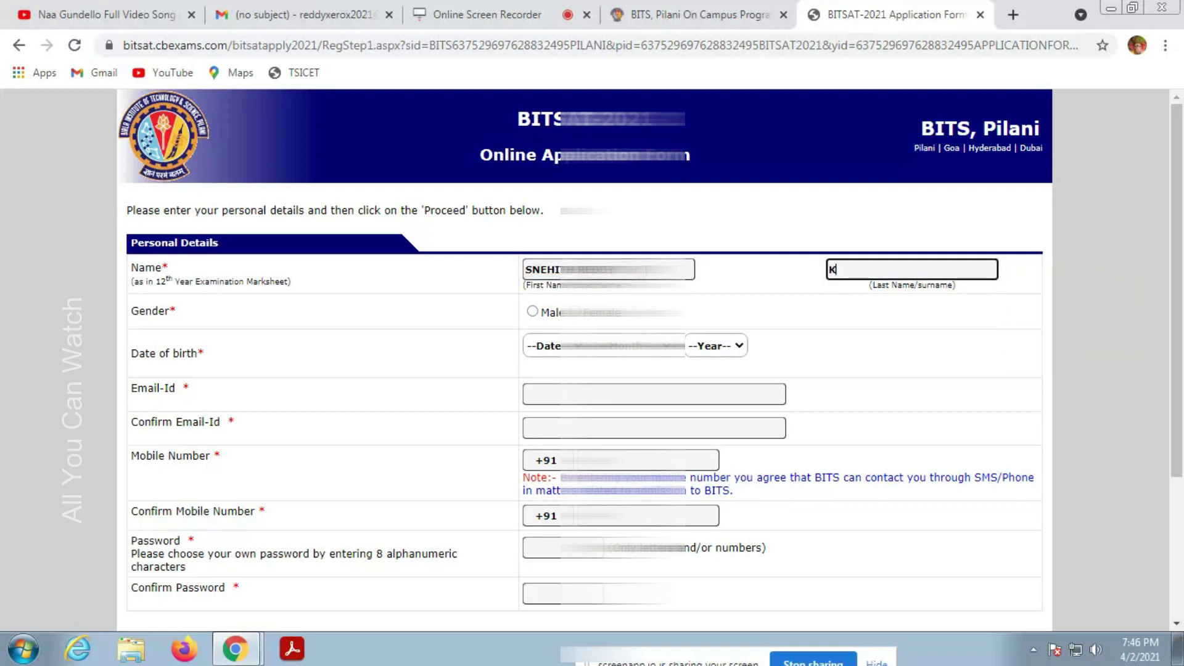
left_click(544, 313)
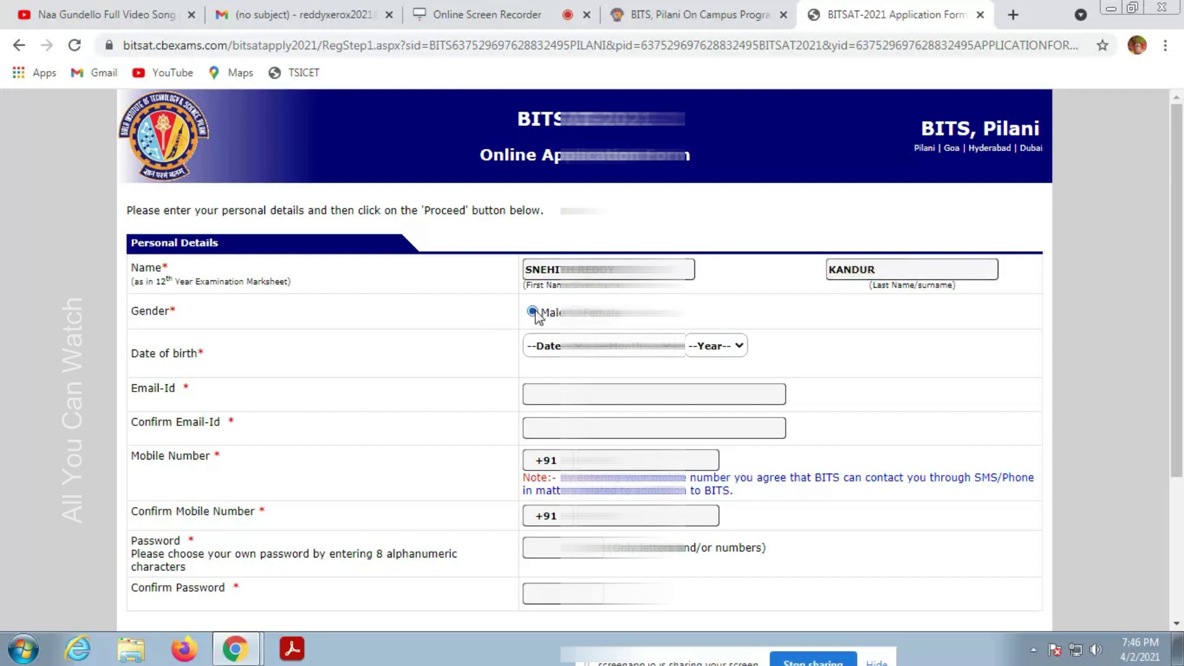
left_click(534, 354)
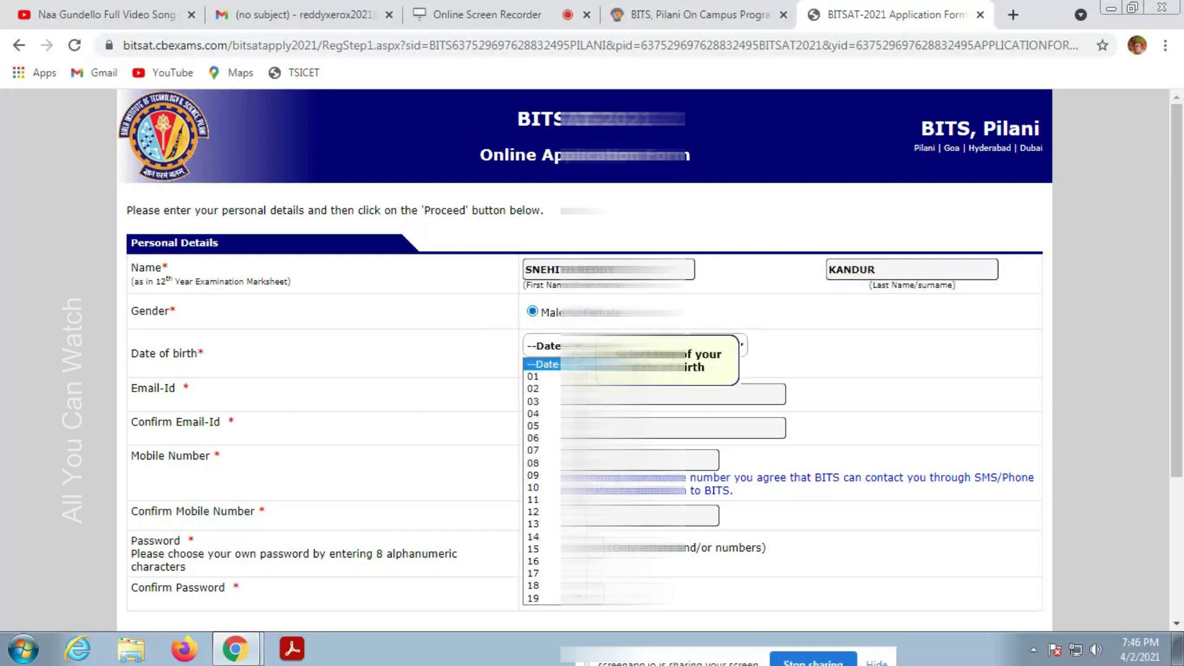
type("24")
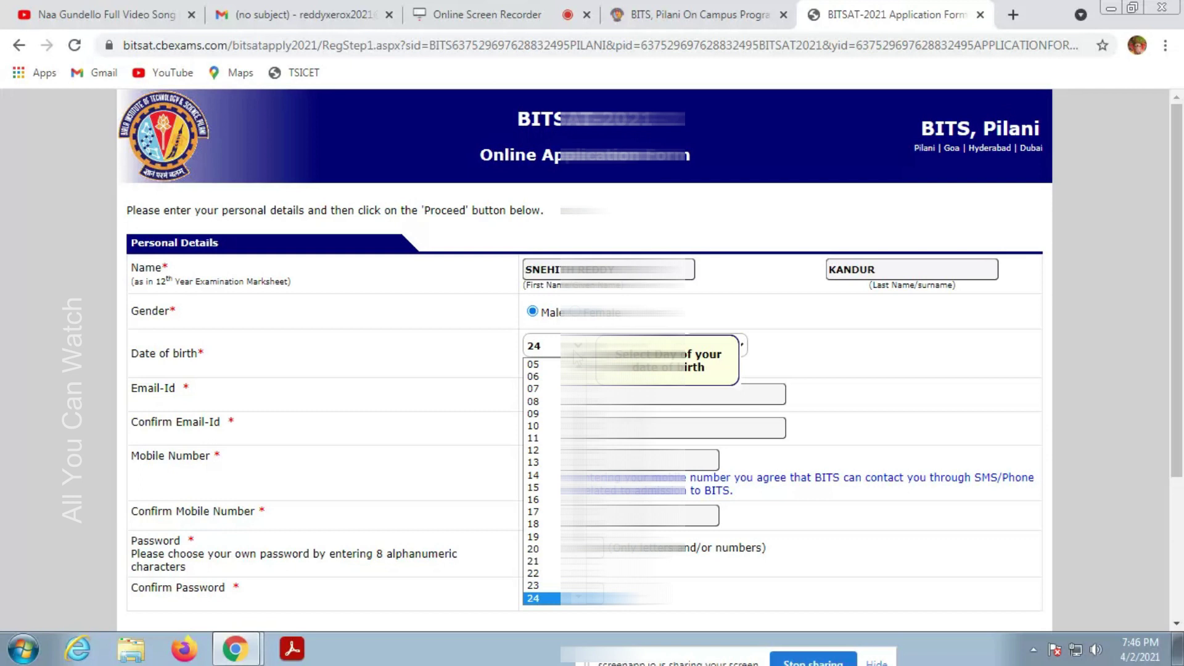
key("Tab")
key("alt+Down")
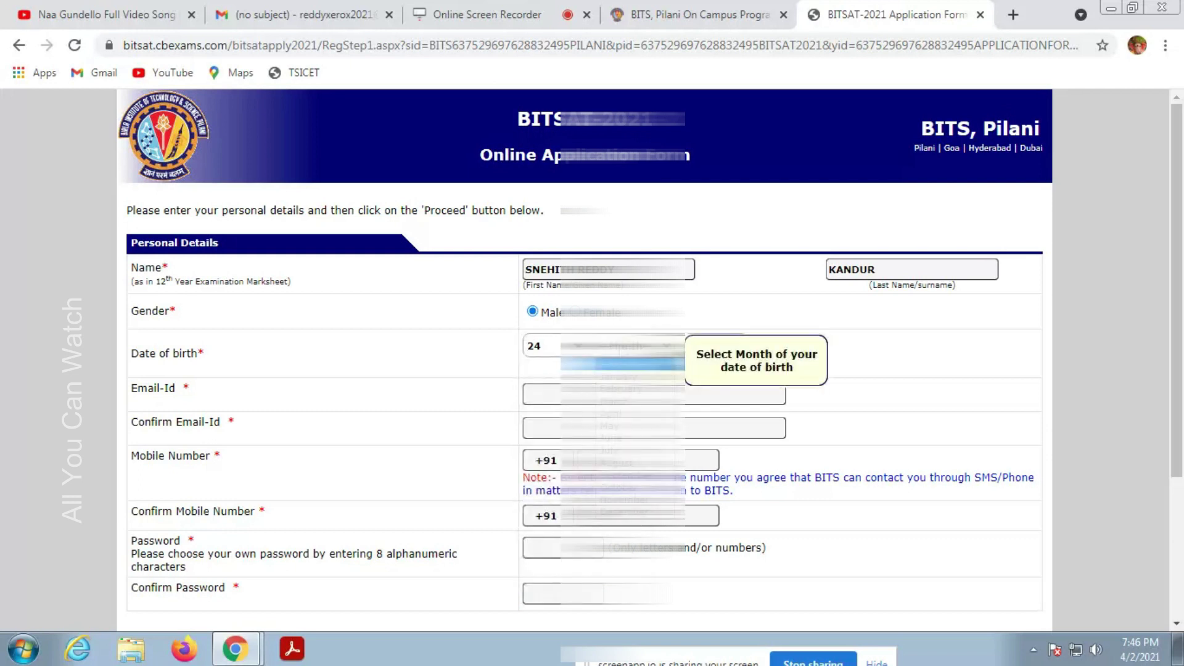
key("Down")
key("Return")
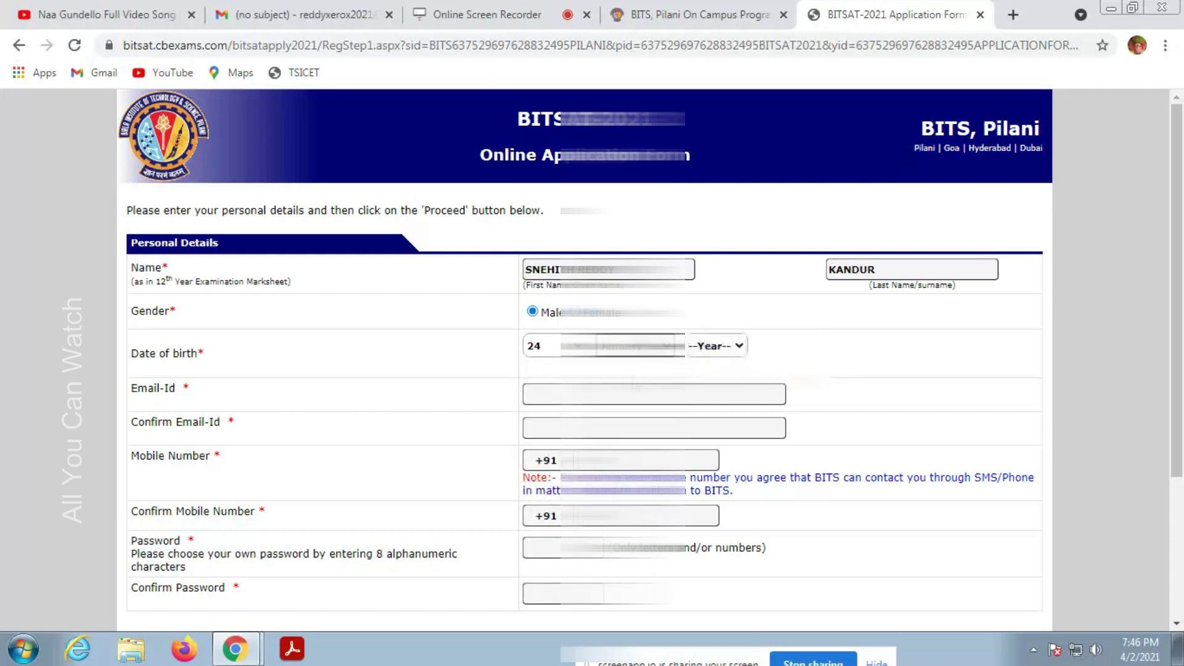
left_click(726, 350)
type("2004")
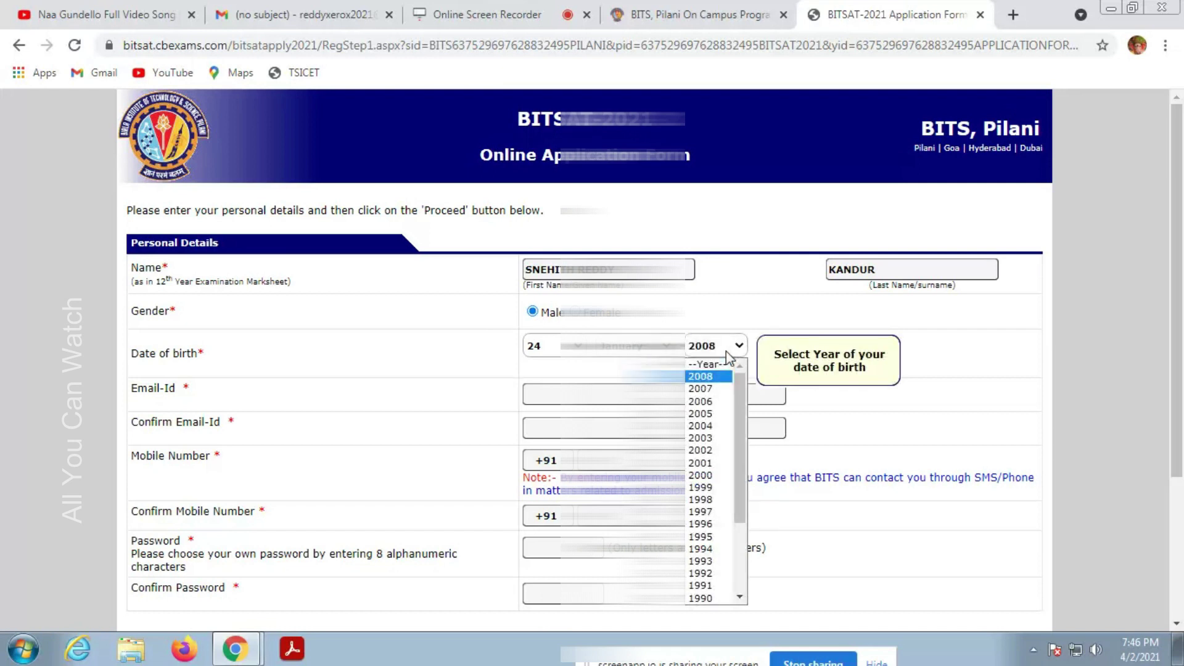
key("Return")
left_click(604, 399)
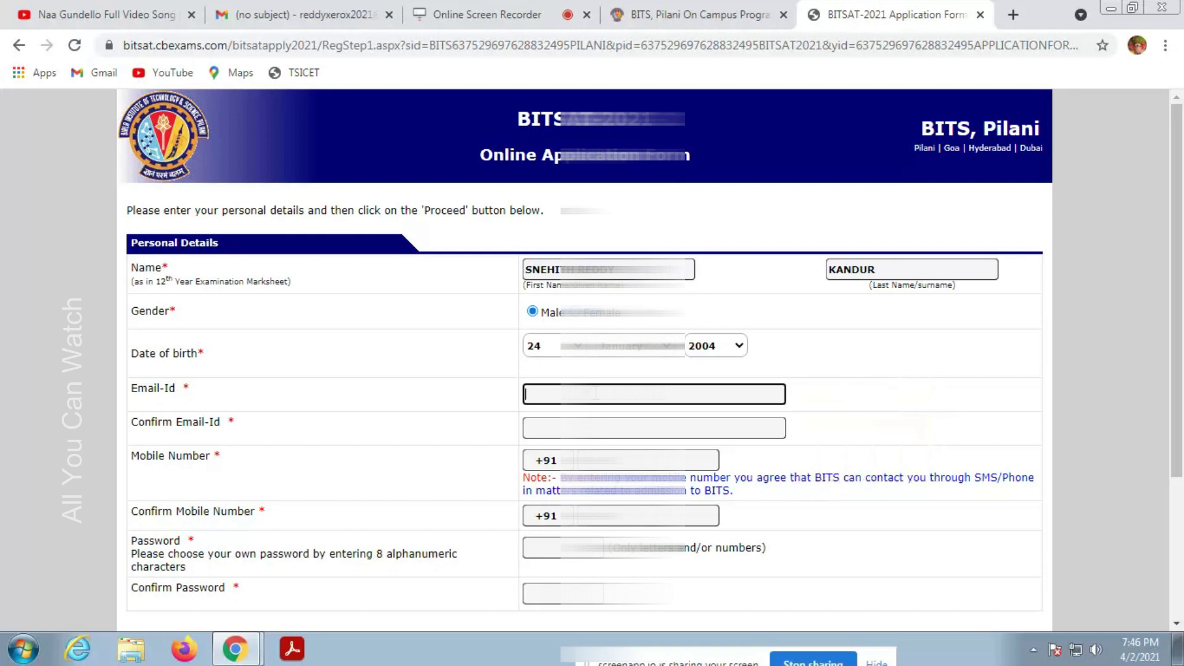
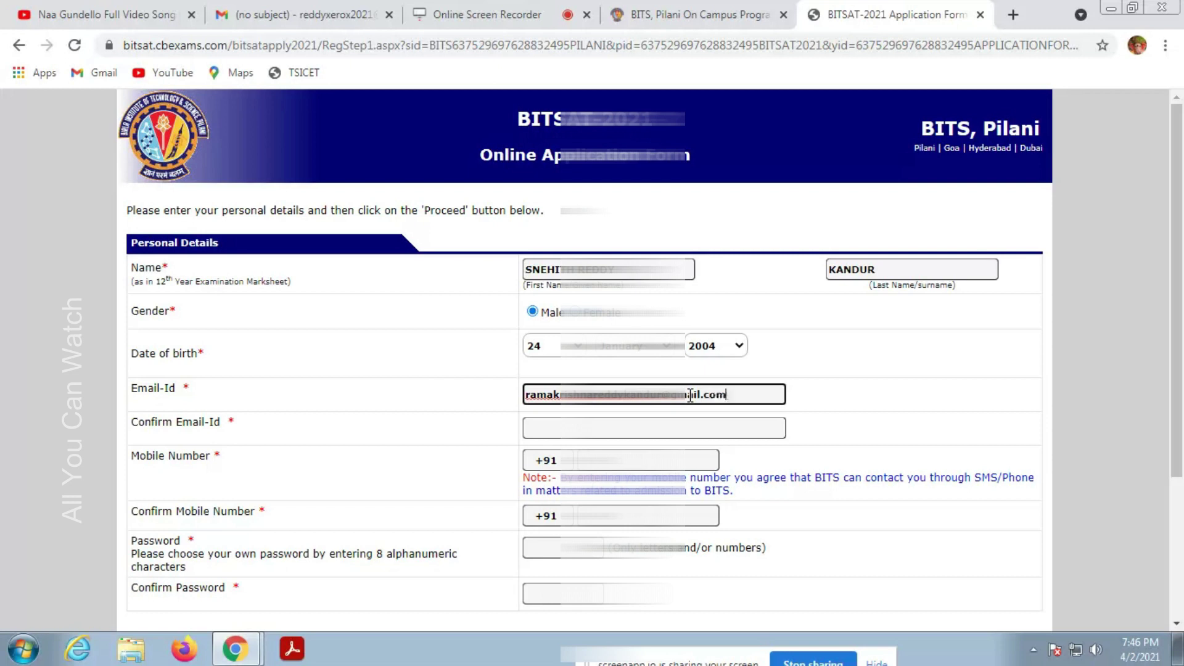
Enter the candidate's e-mail address in both the Email-Id and Confirm Email-Id fields.
key("Tab")
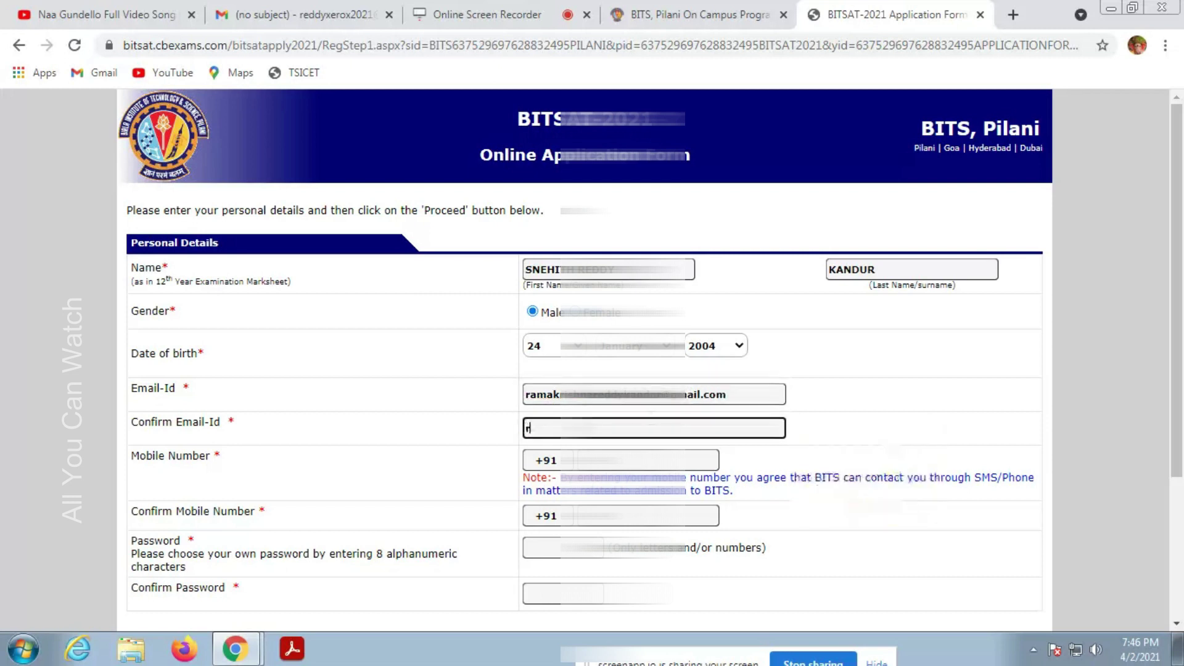
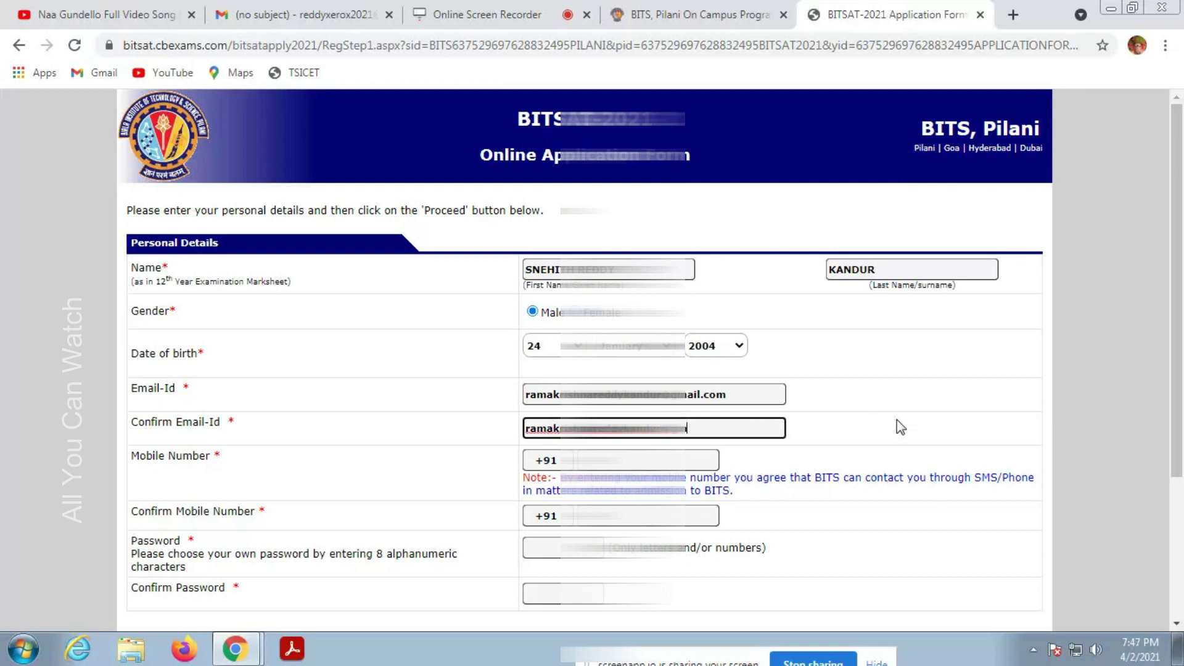
key("Tab")
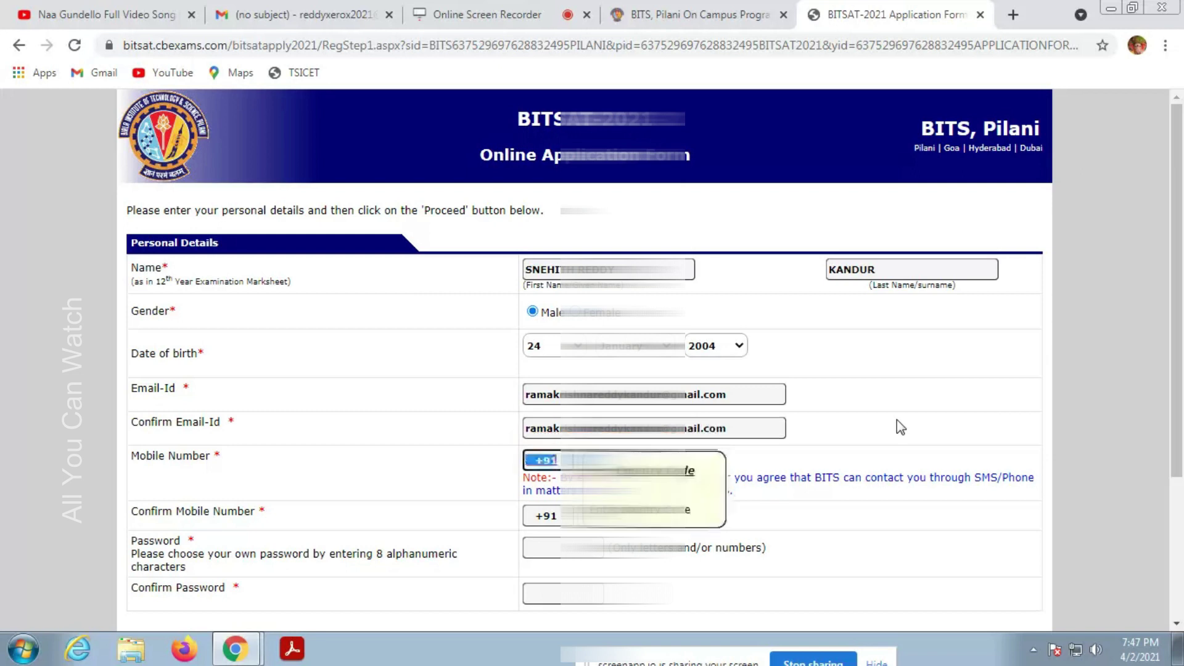
left_click(437, 459)
Enter the candidate's mobile number and start typing its confirmation.
left_click(611, 460)
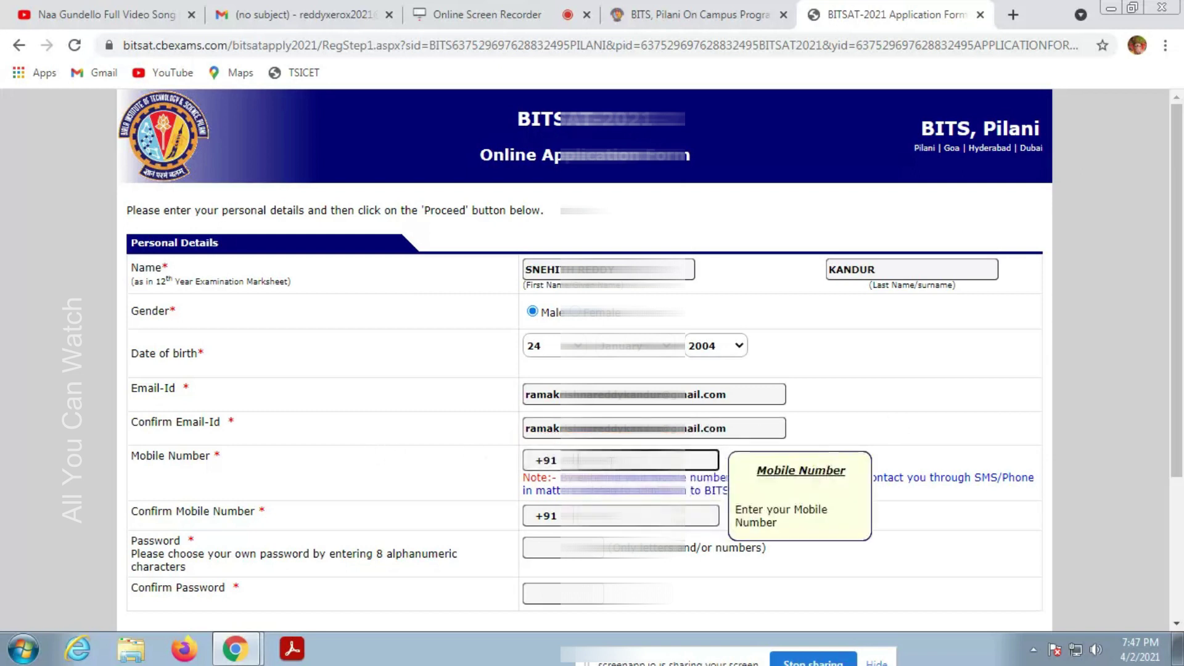
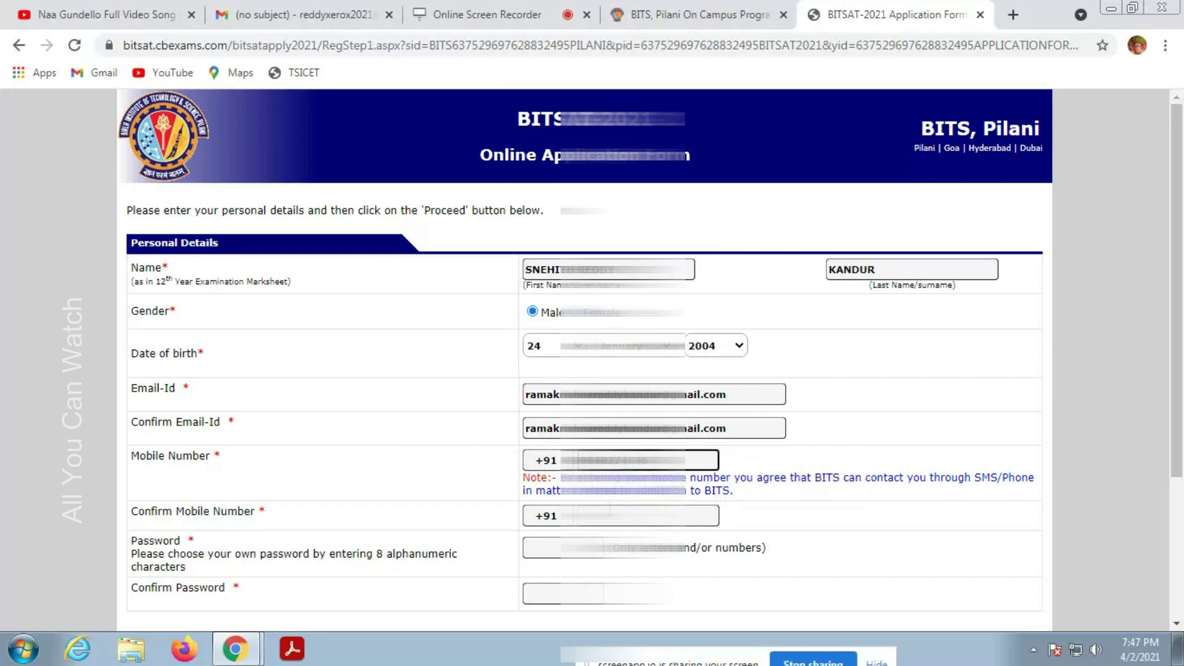
left_click(620, 510)
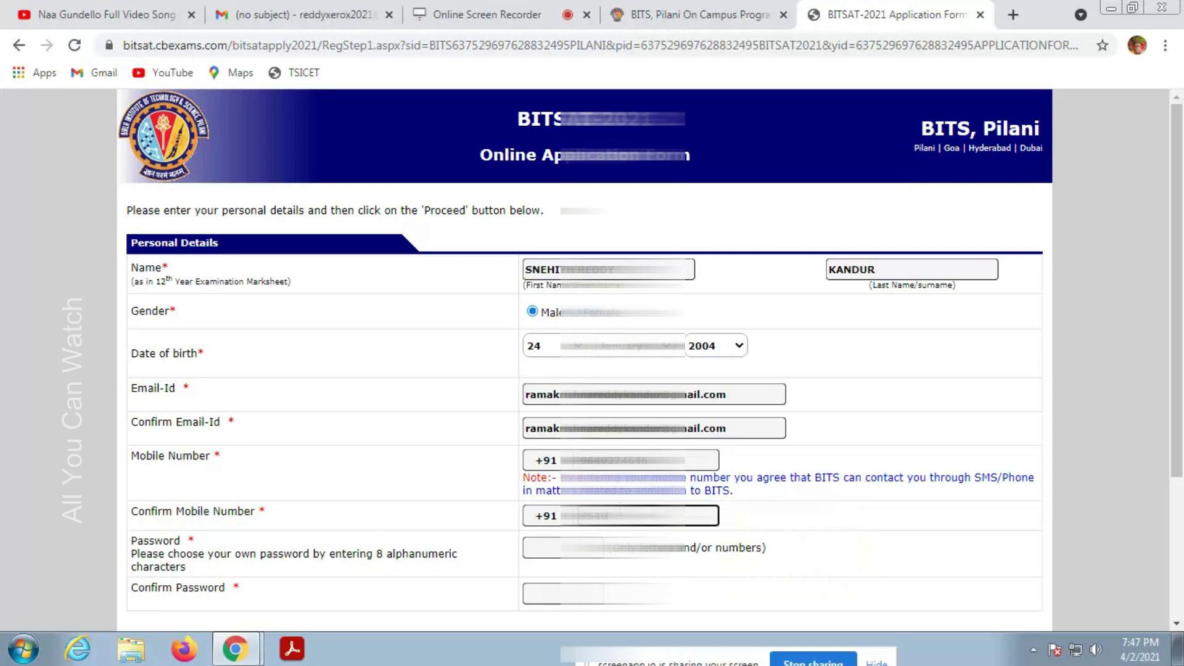
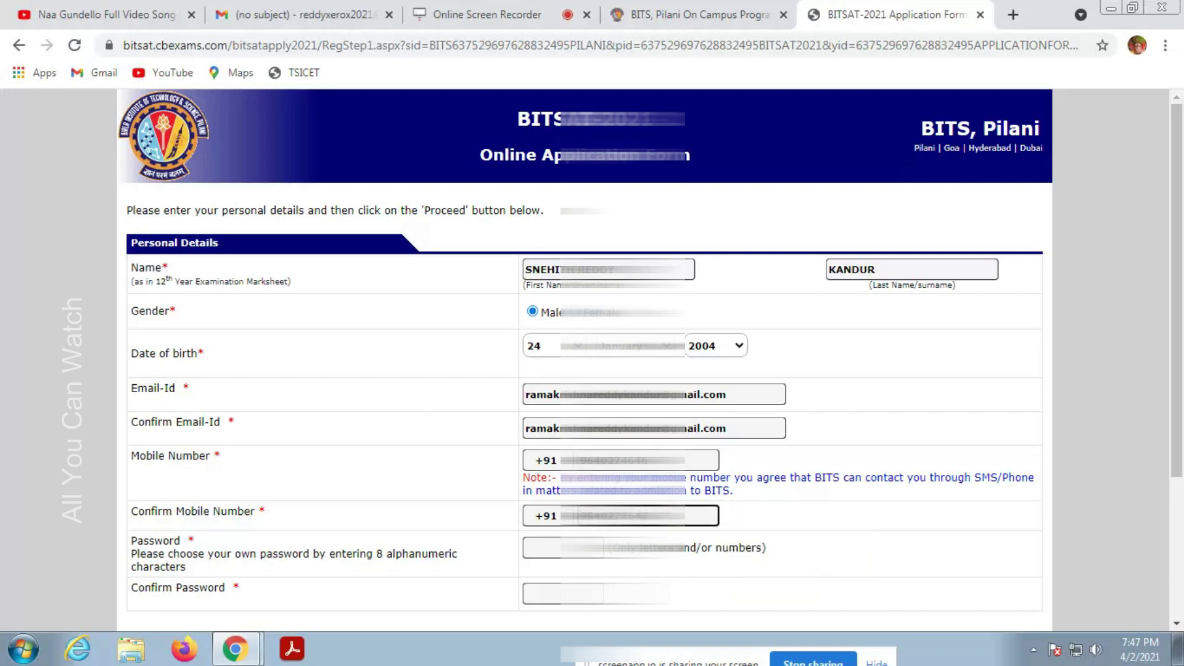
Type the account password into the Password field, correcting typos along the way.
scroll(650, 358, "down", 1)
left_click(555, 461)
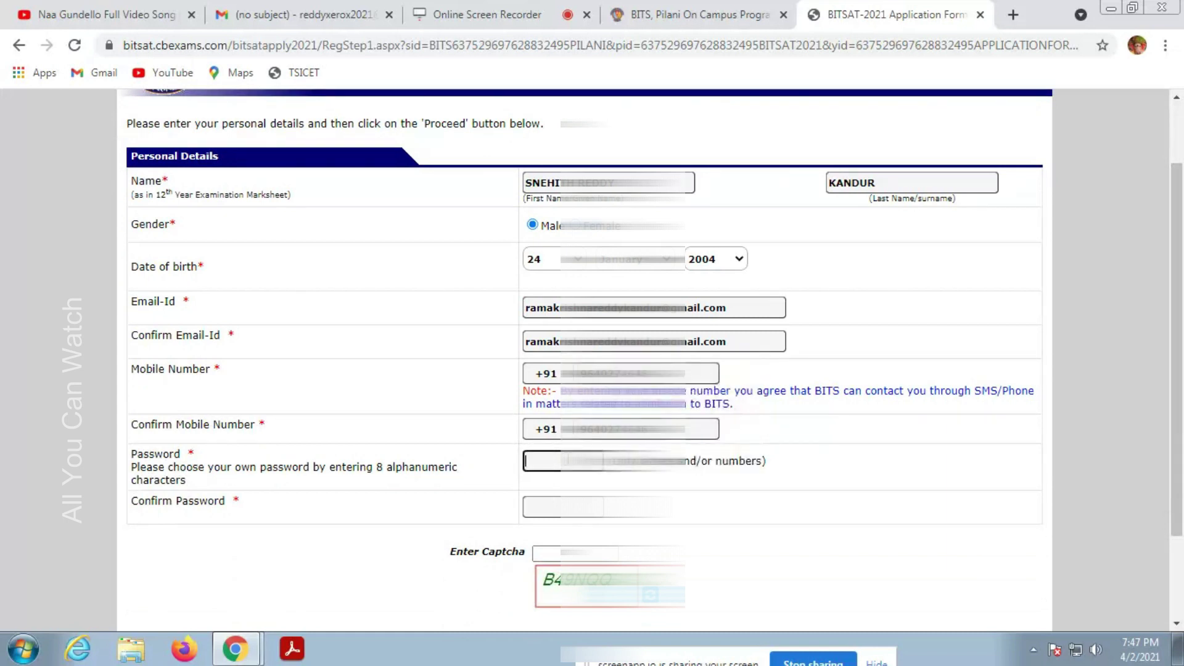
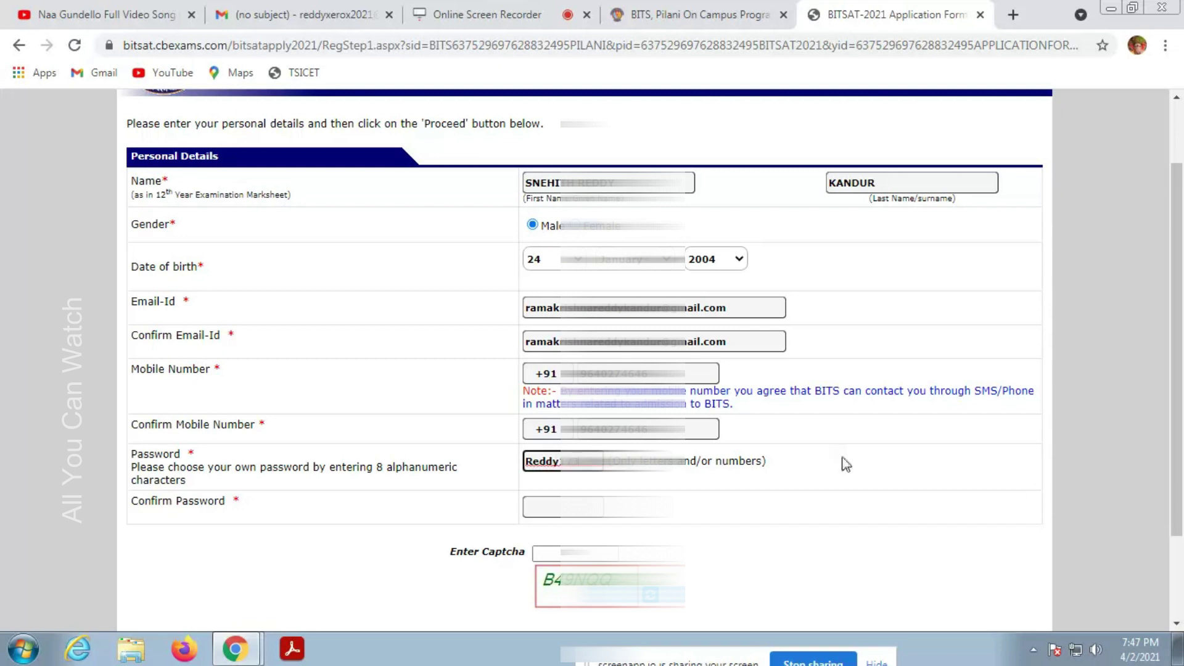
Re-enter the password in Confirm Password and start typing the captcha code.
left_click(611, 507)
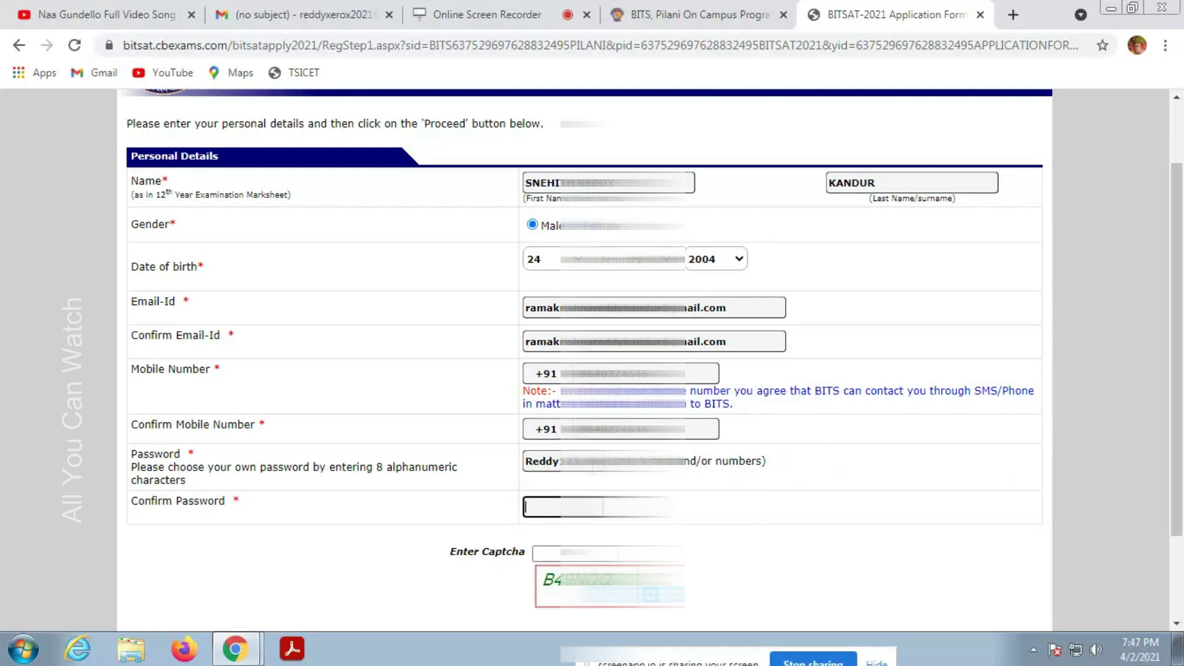
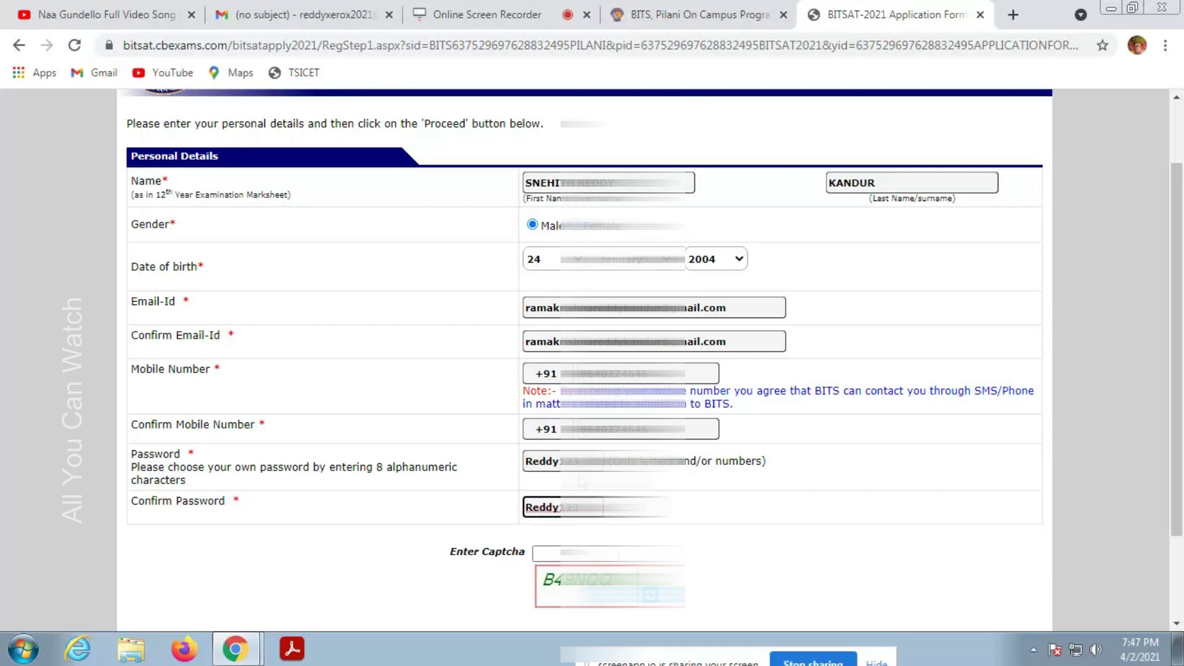
left_click(555, 553)
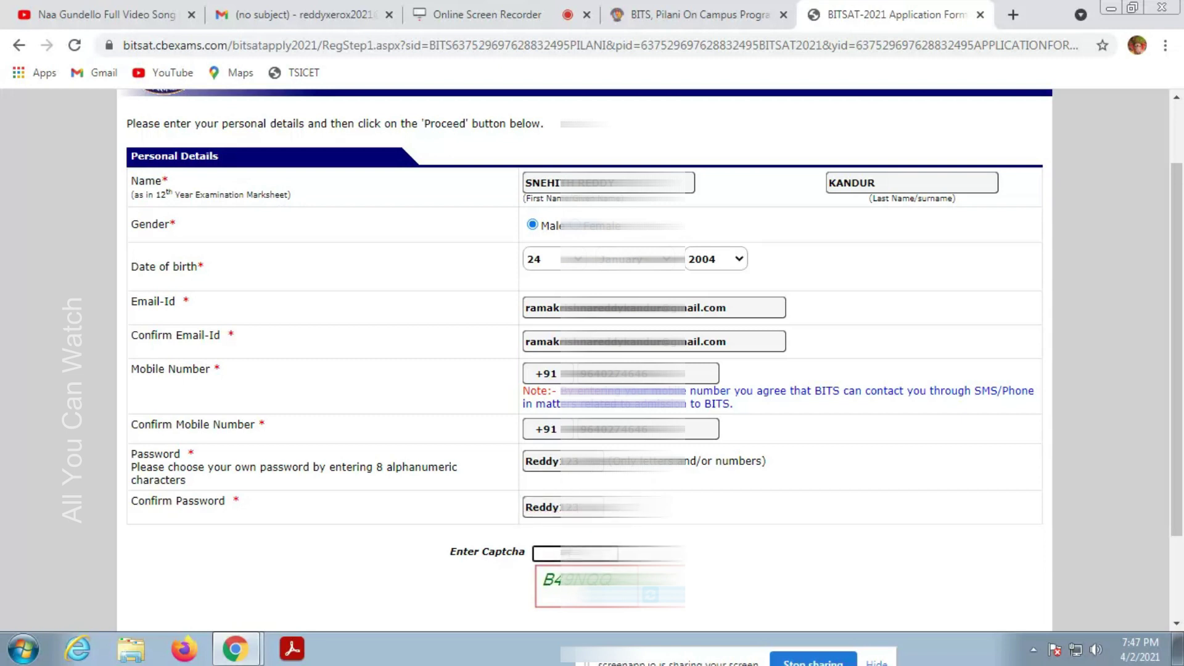
scroll(653, 361, "down", 2)
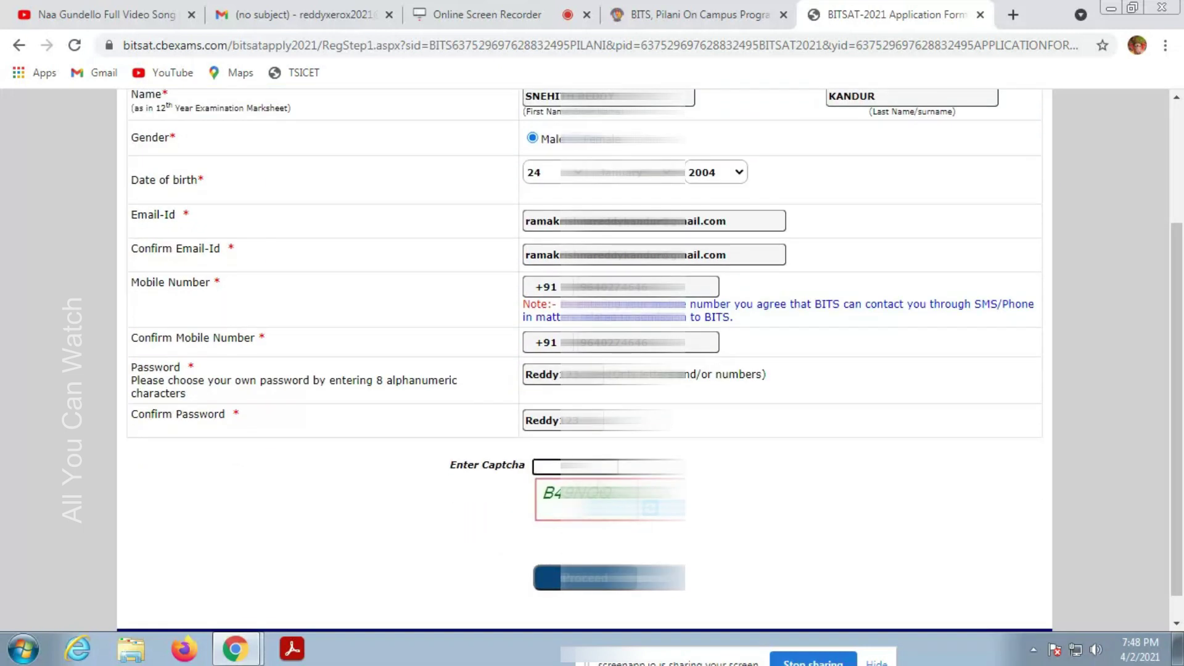
type("B49NQ9")
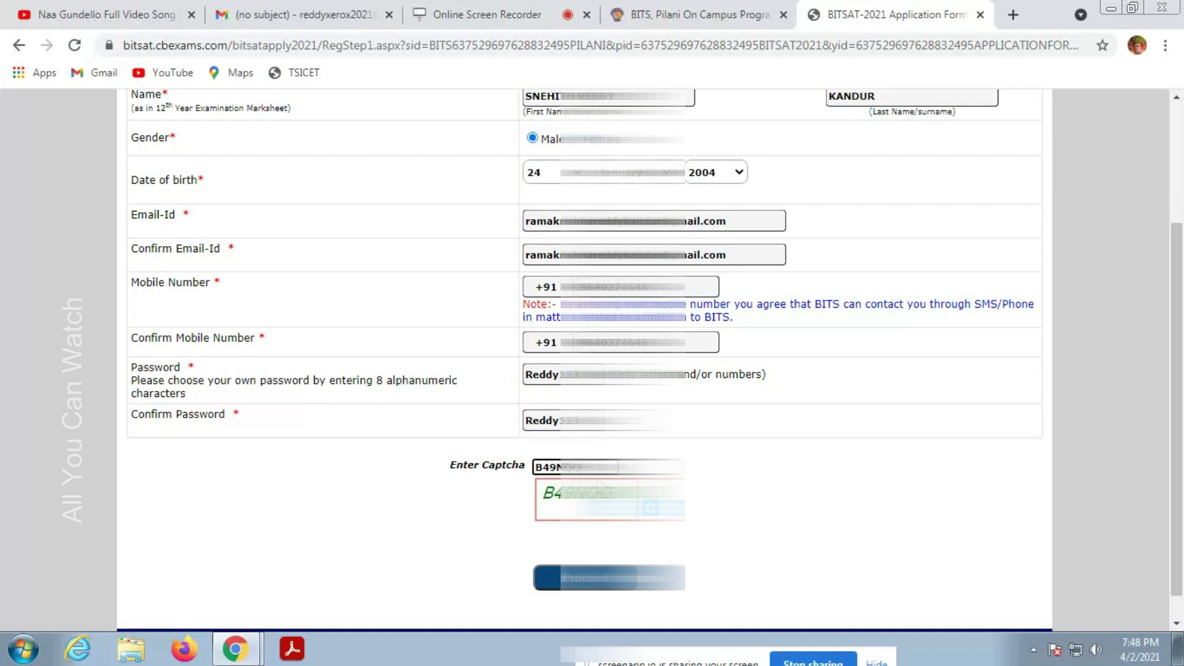
Submit the personal details, check the first and last names on the review page, then confirm.
key("Return")
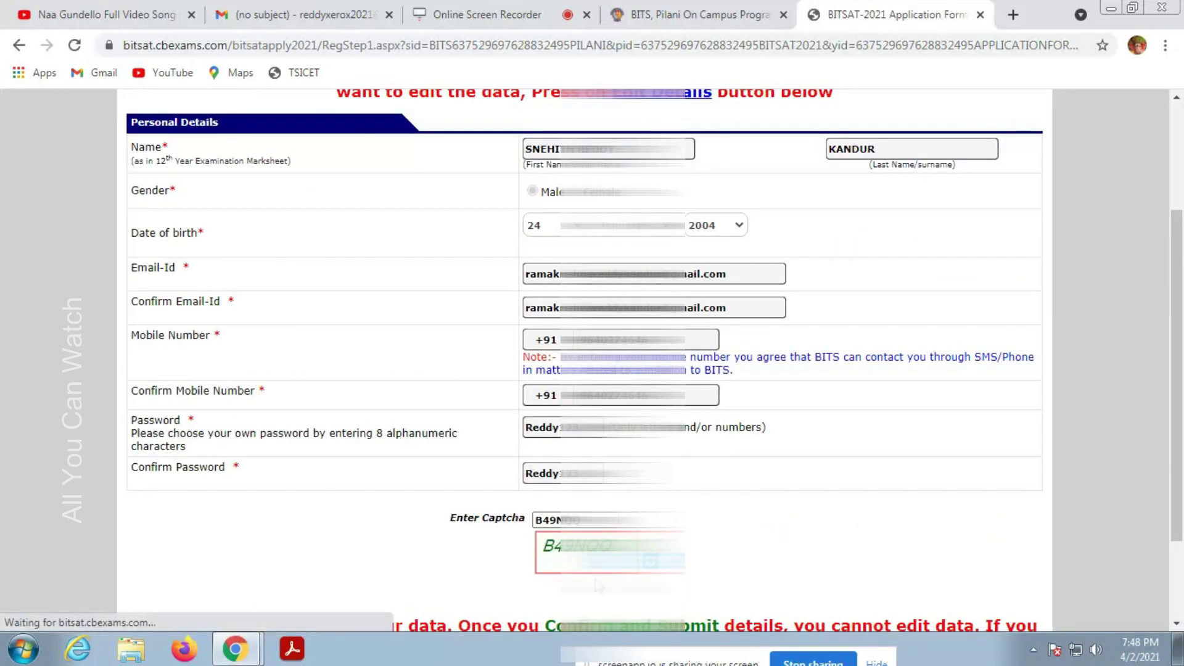
scroll(474, 503, "down", 3)
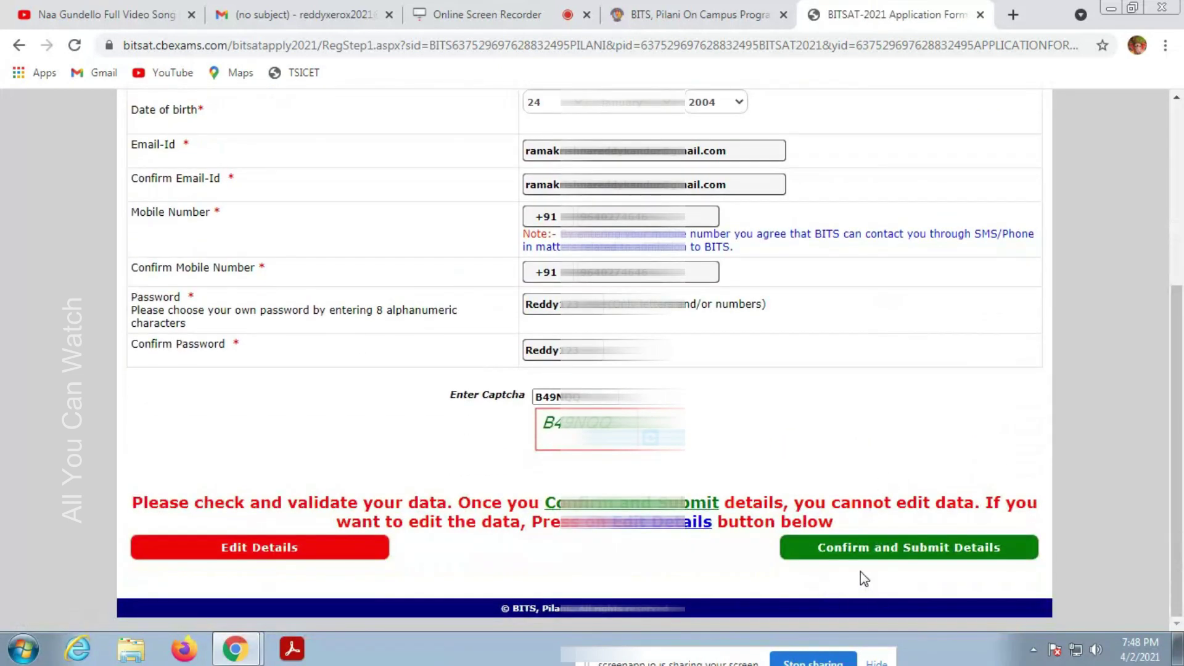
scroll(844, 548, "up", 5)
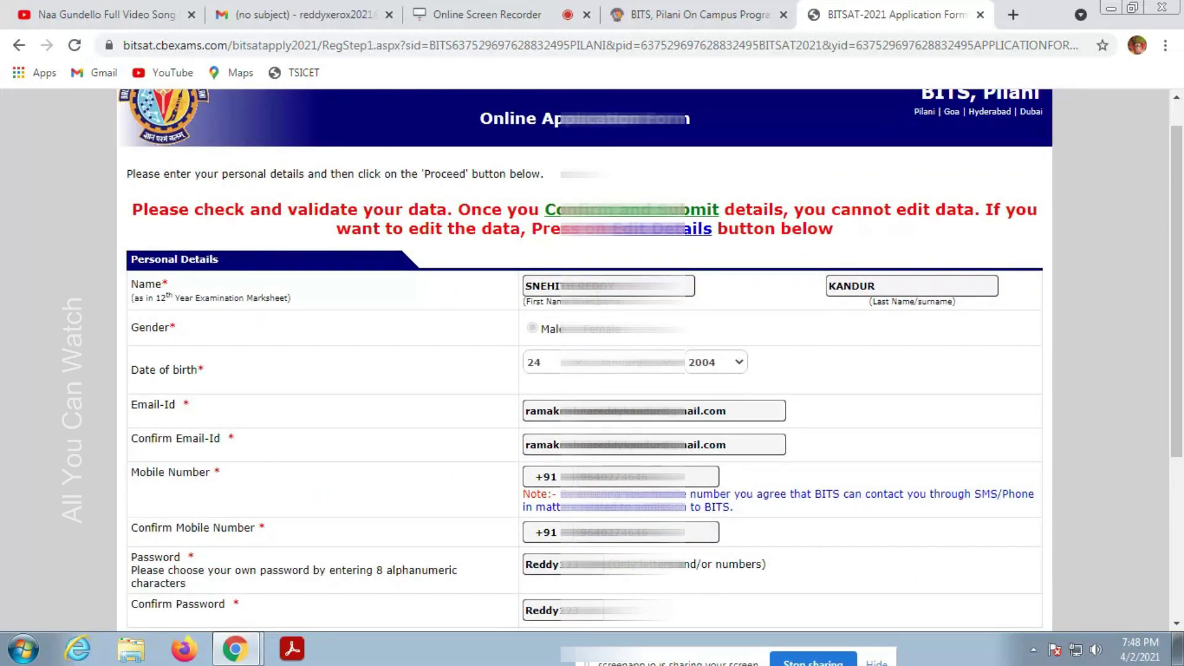
left_click_drag(672, 287, 511, 291)
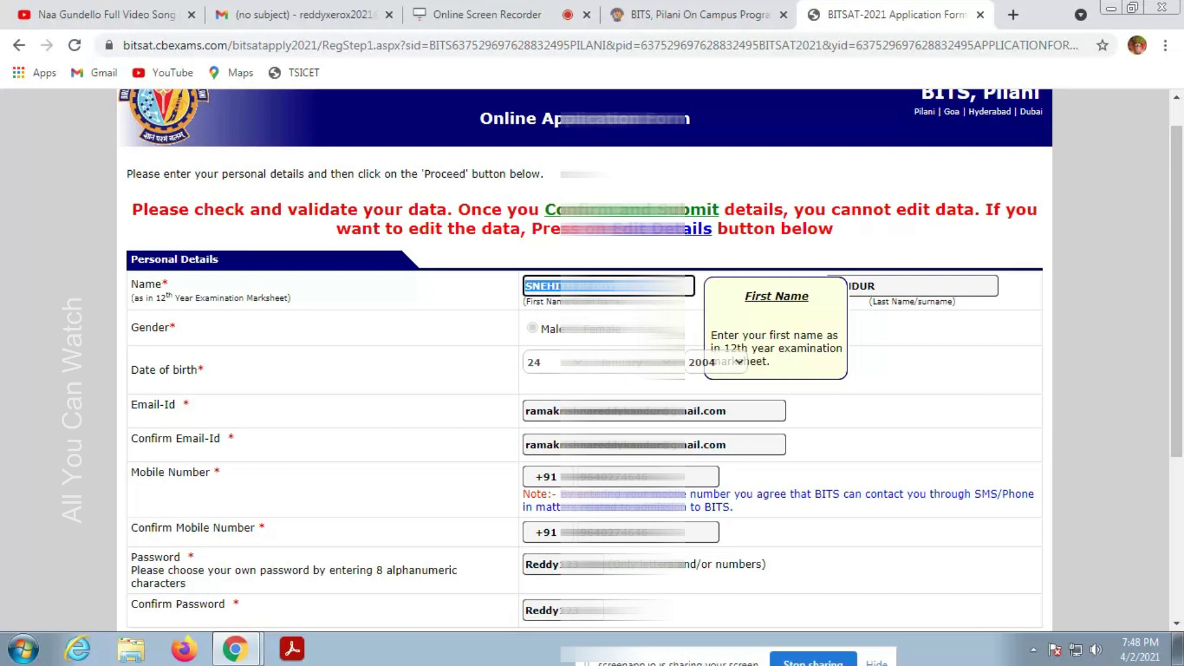
left_click(891, 285)
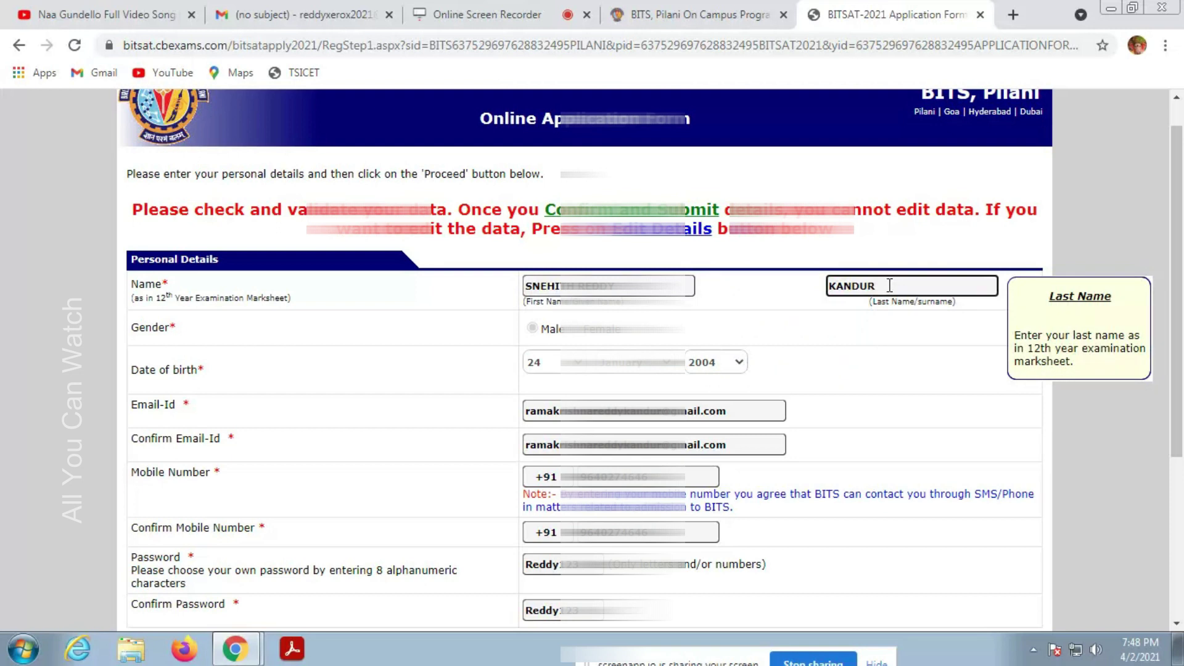
scroll(740, 308, "down", 1)
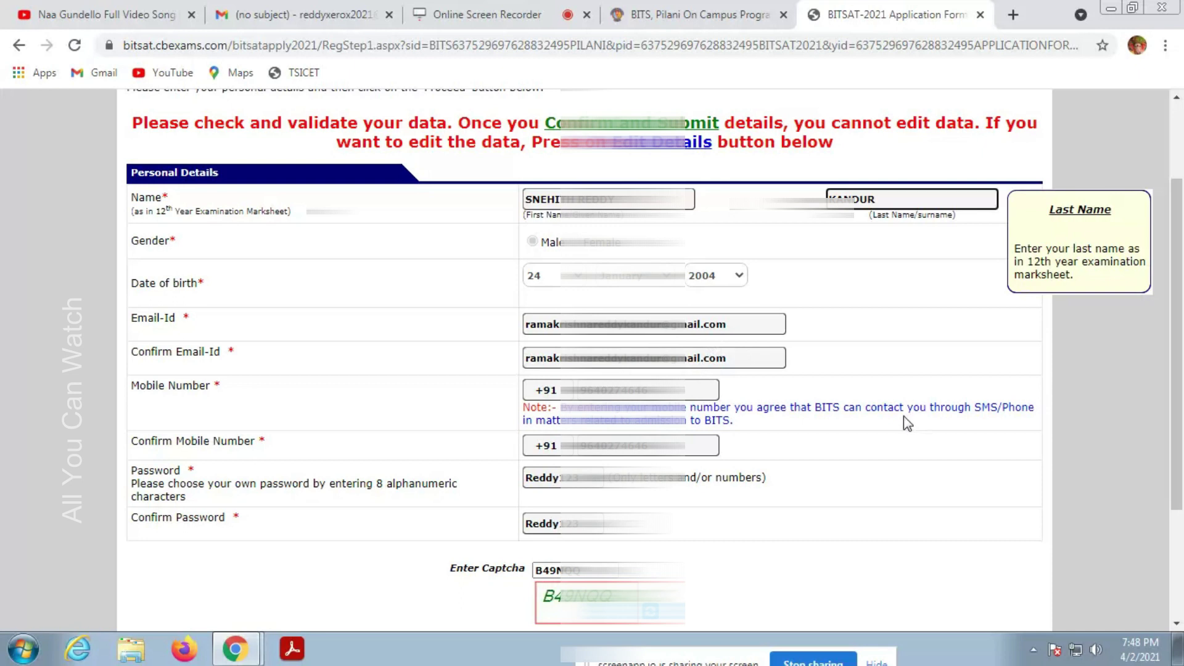
scroll(904, 416, "down", 3)
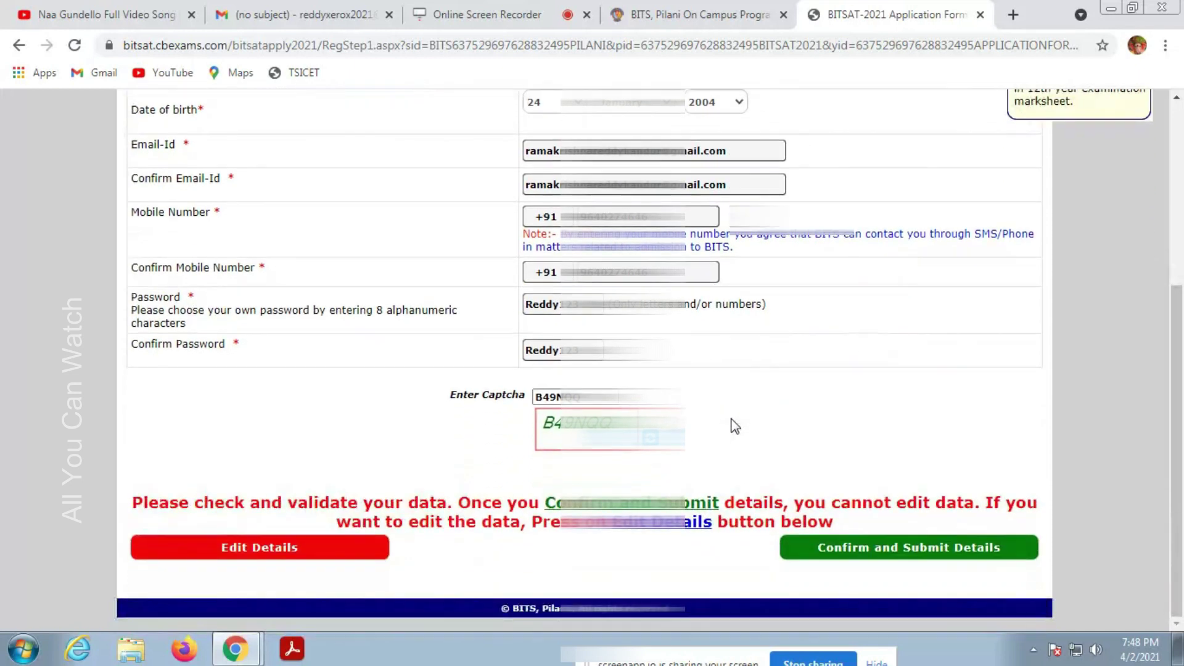
left_click(910, 553)
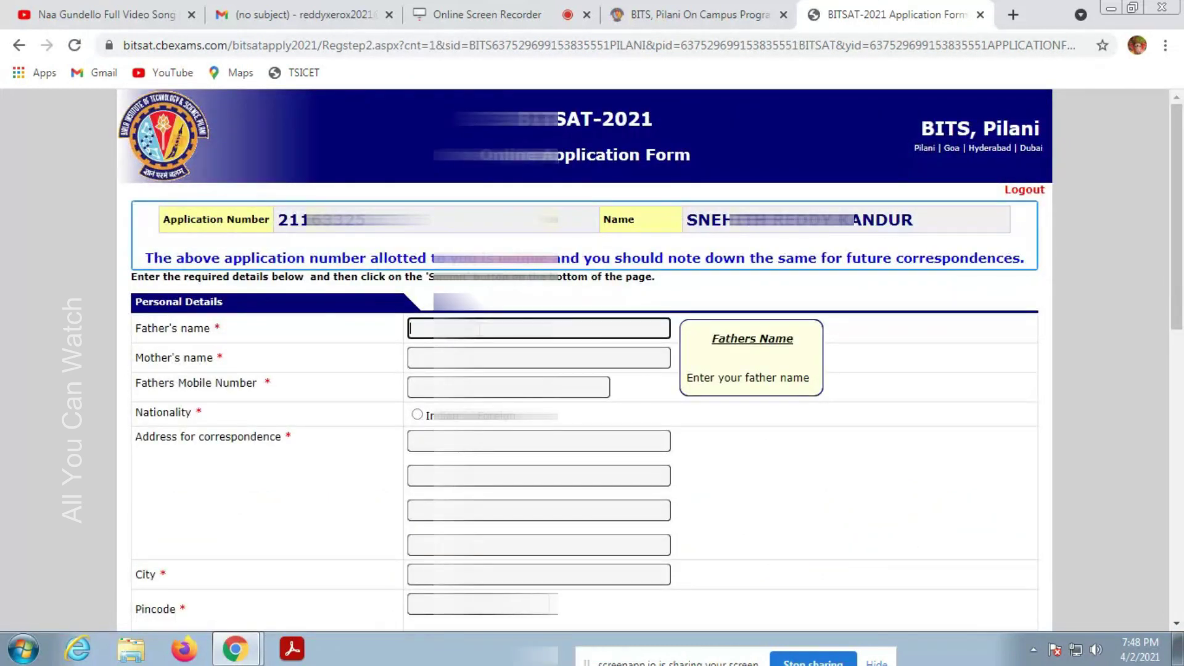
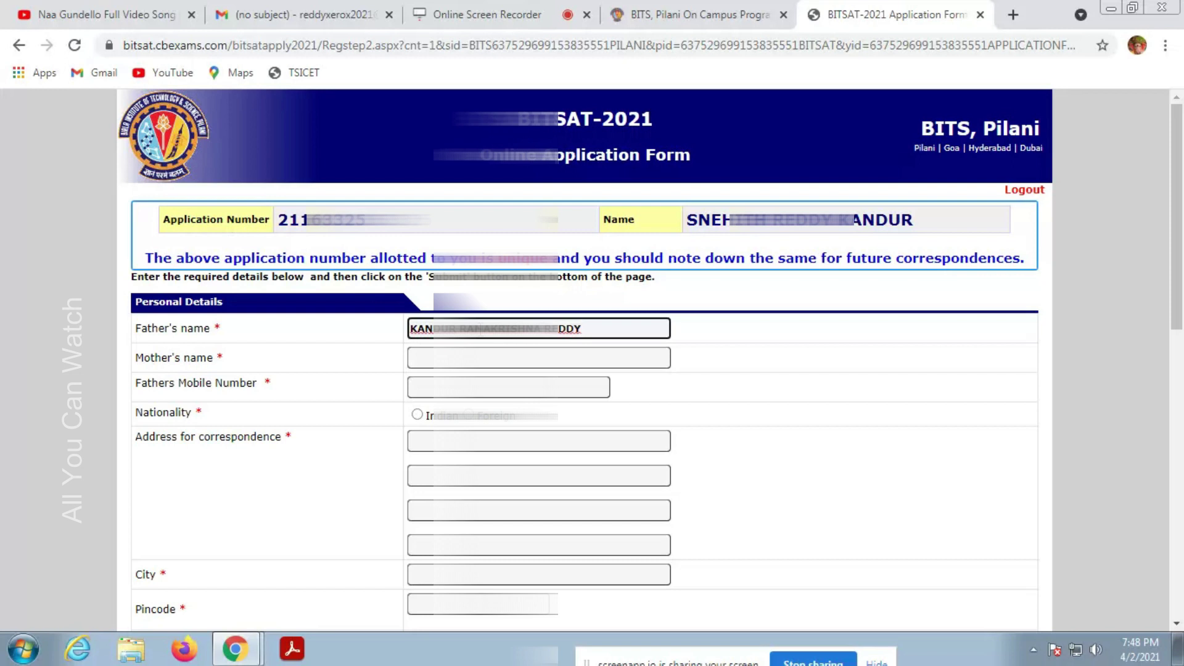
Enter the father's and mother's names and begin the father's mobile number.
left_click(474, 359)
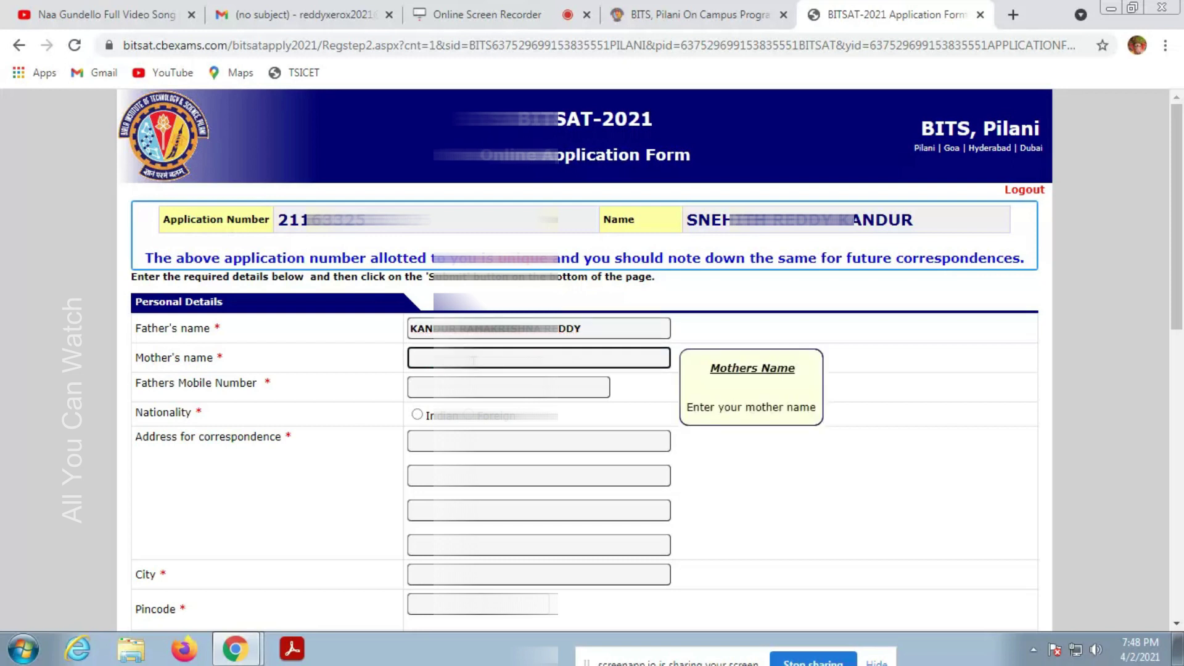
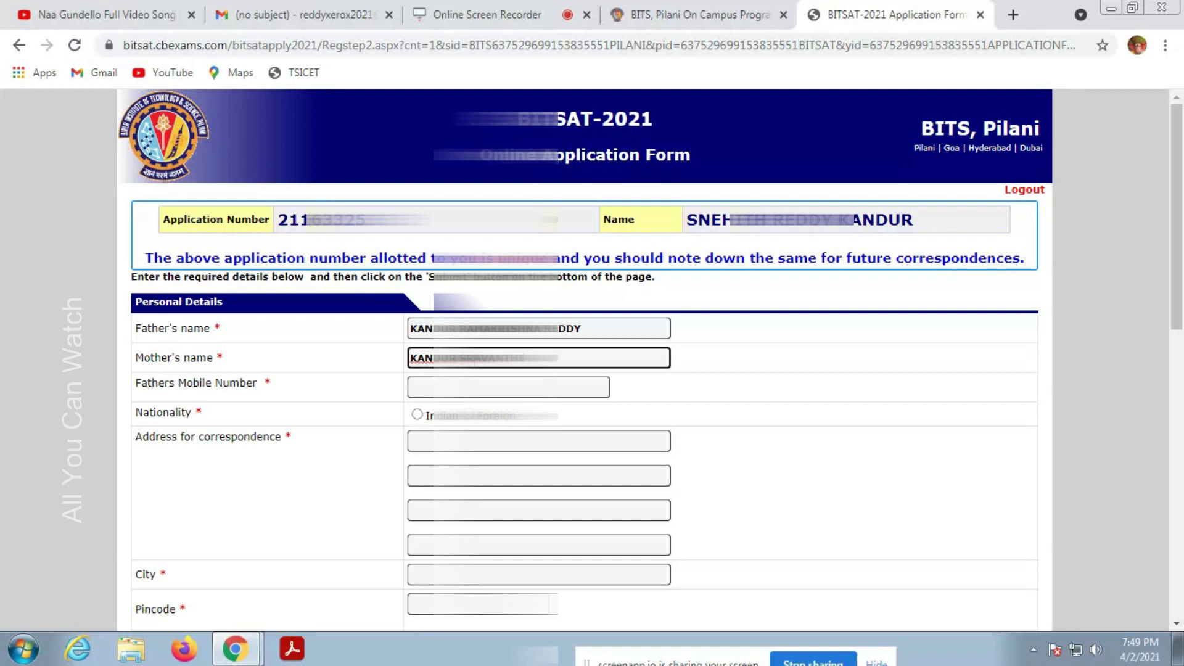
key("Tab")
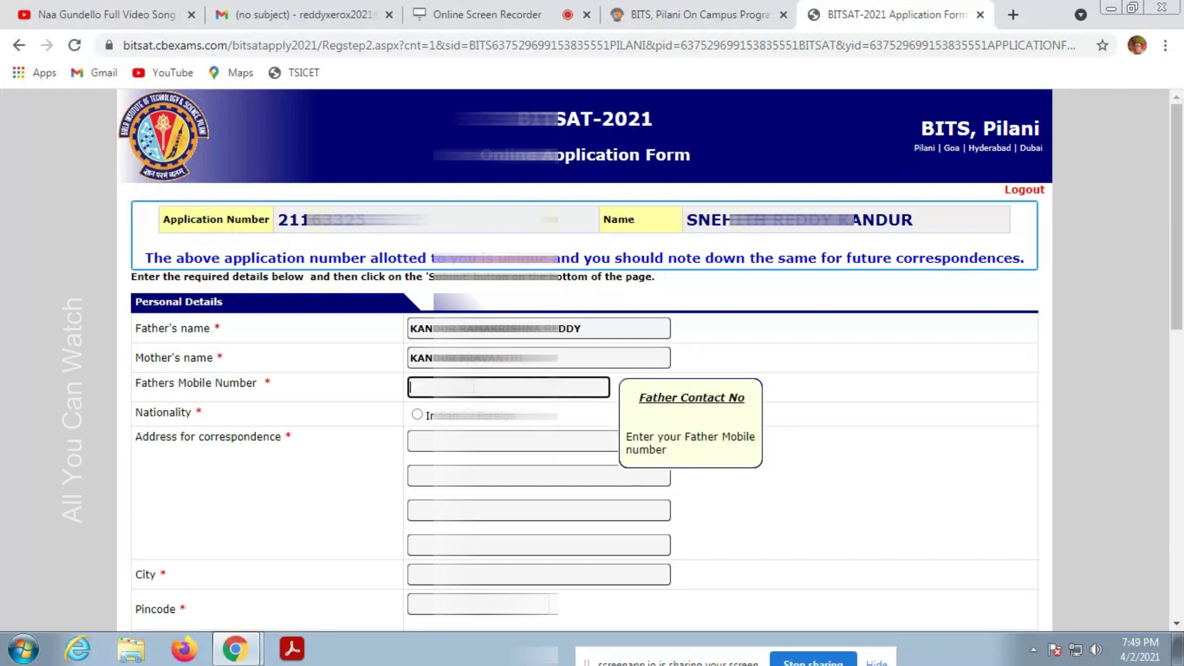
type("9640")
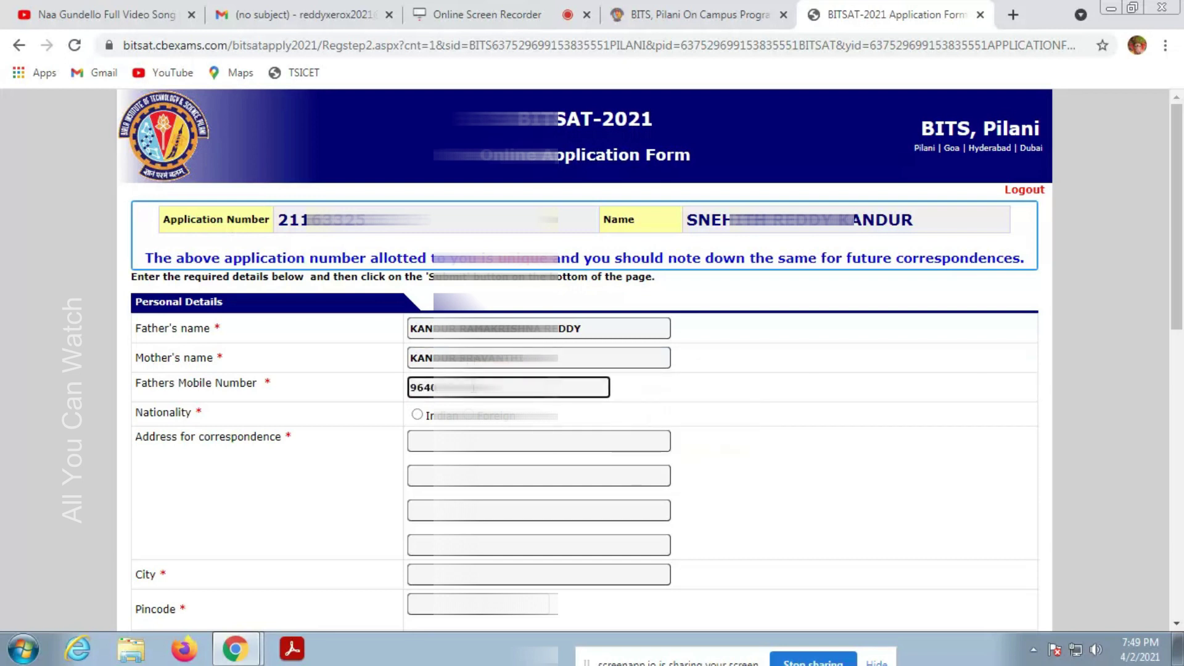
type("2248")
Choose Indian nationality and fill in the first correspondence address lines.
left_click(417, 414)
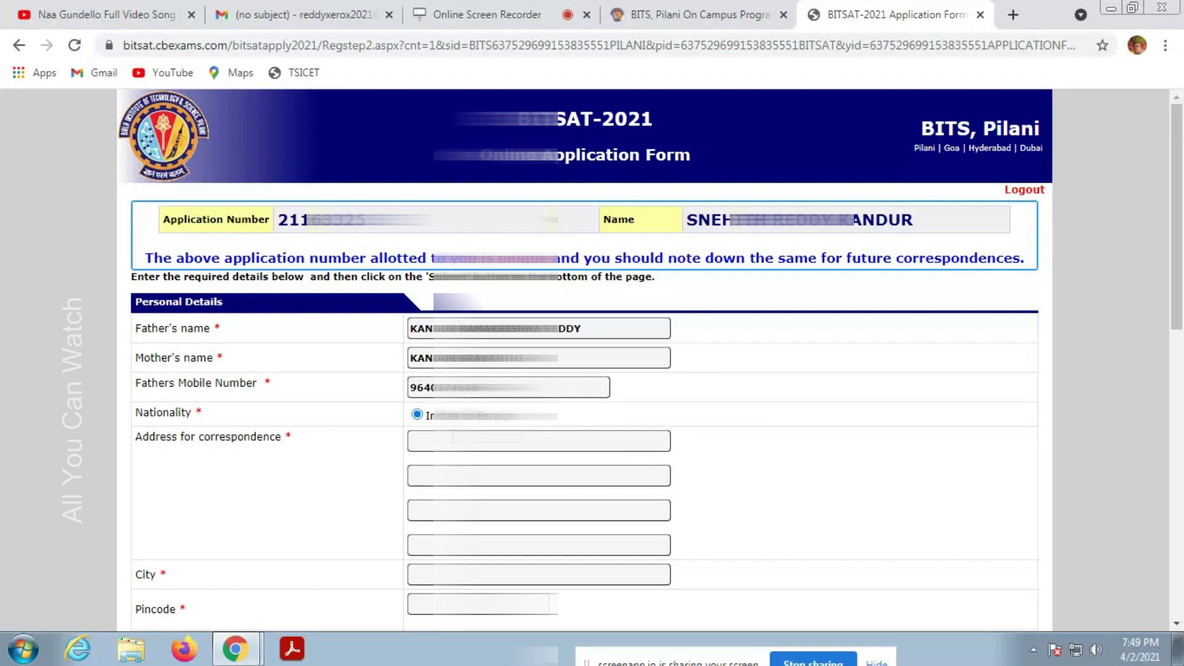
left_click(465, 439)
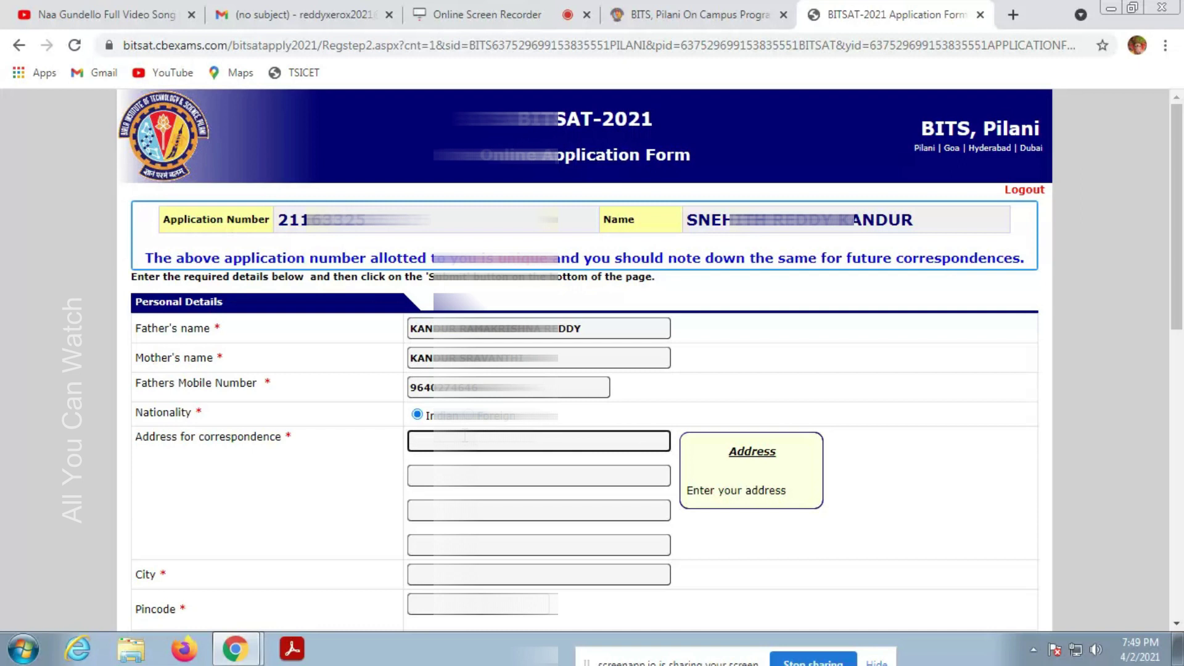
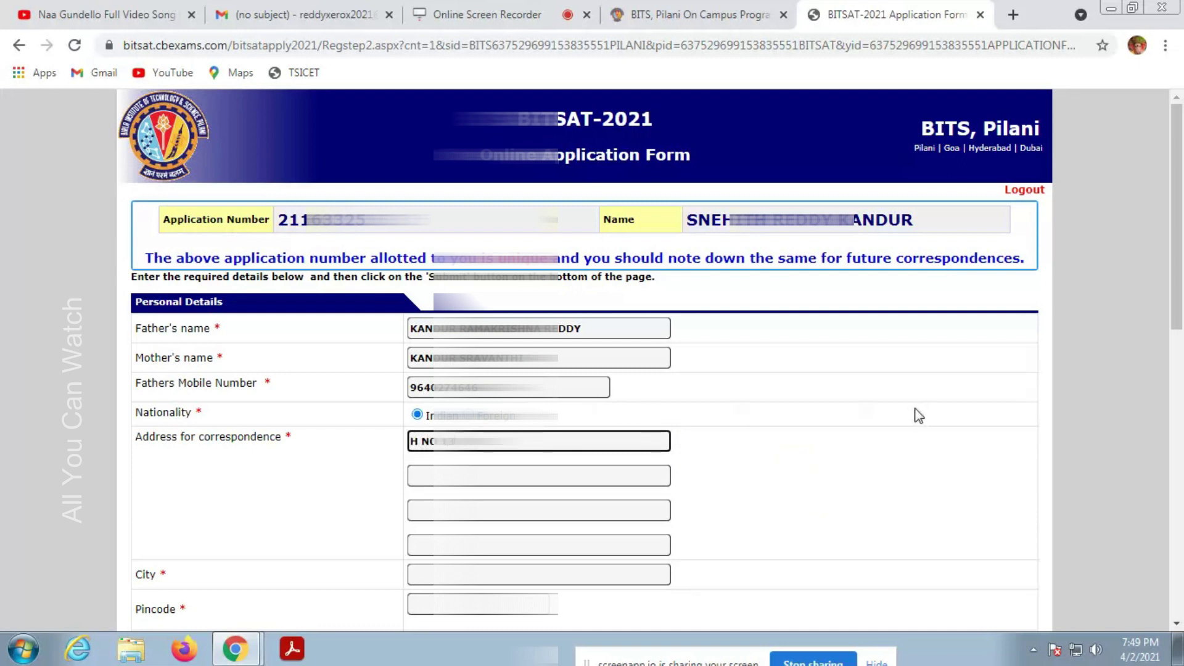
key("Tab")
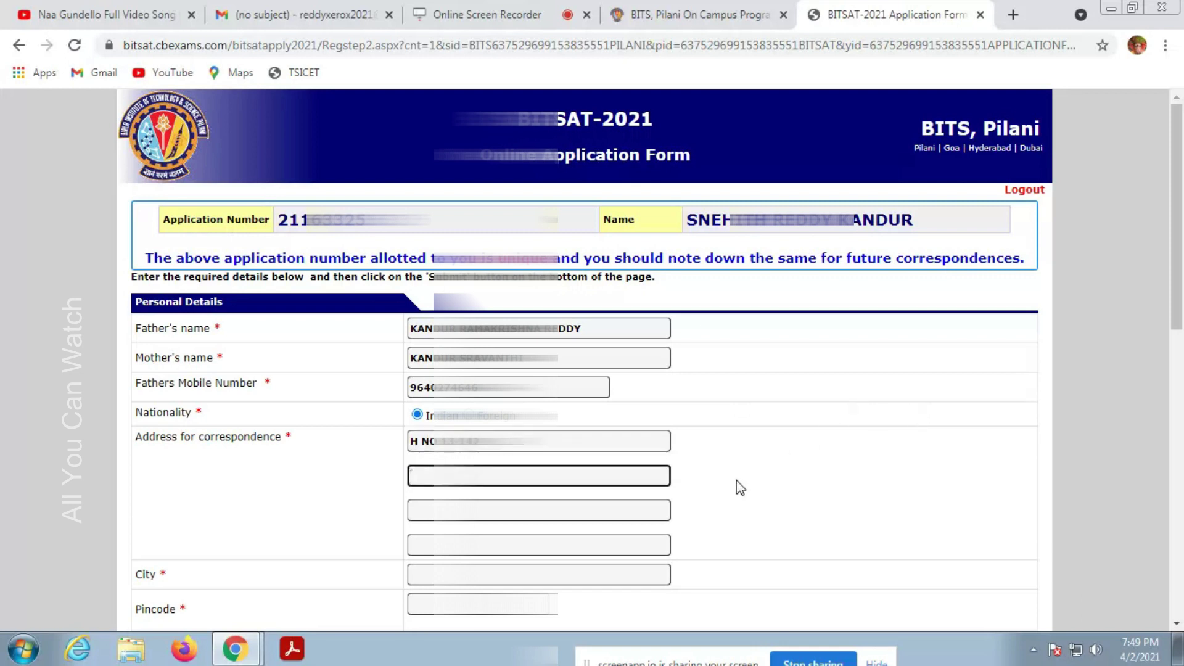
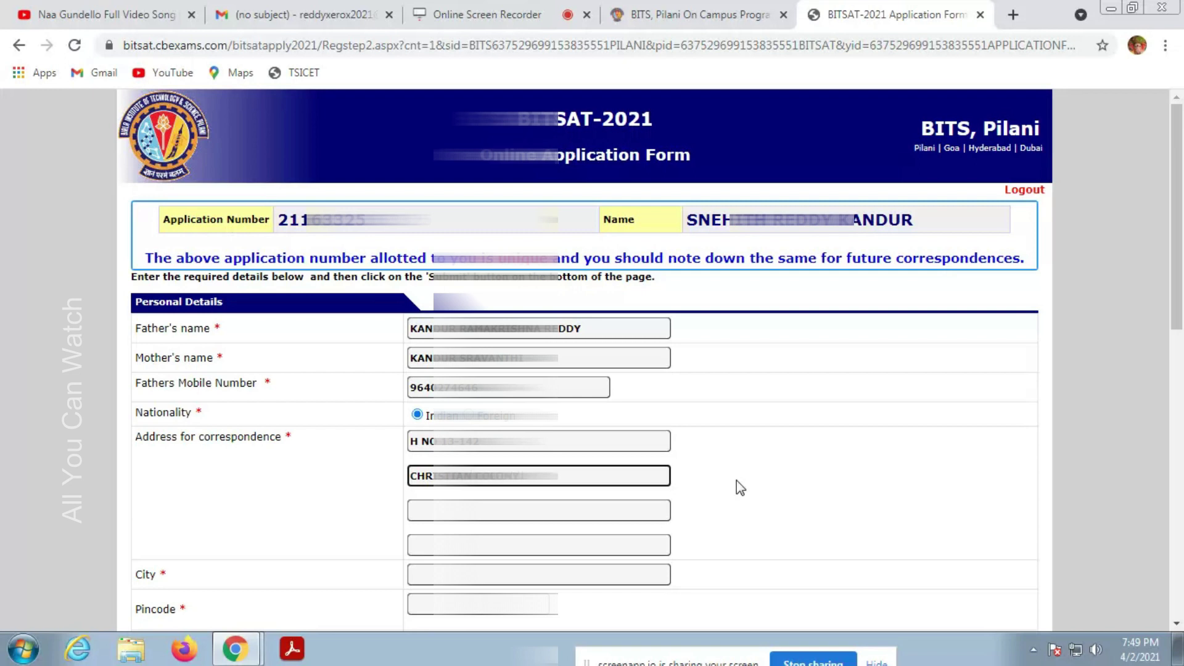
left_click(559, 502)
type("S")
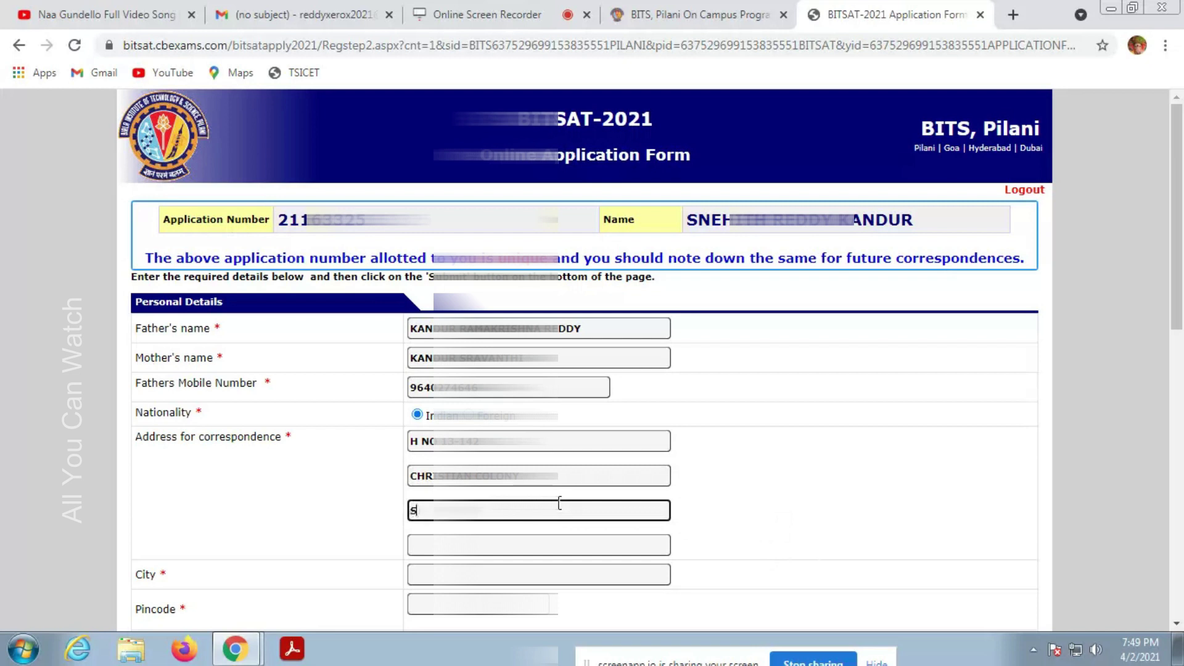
type("HADNAGAR")
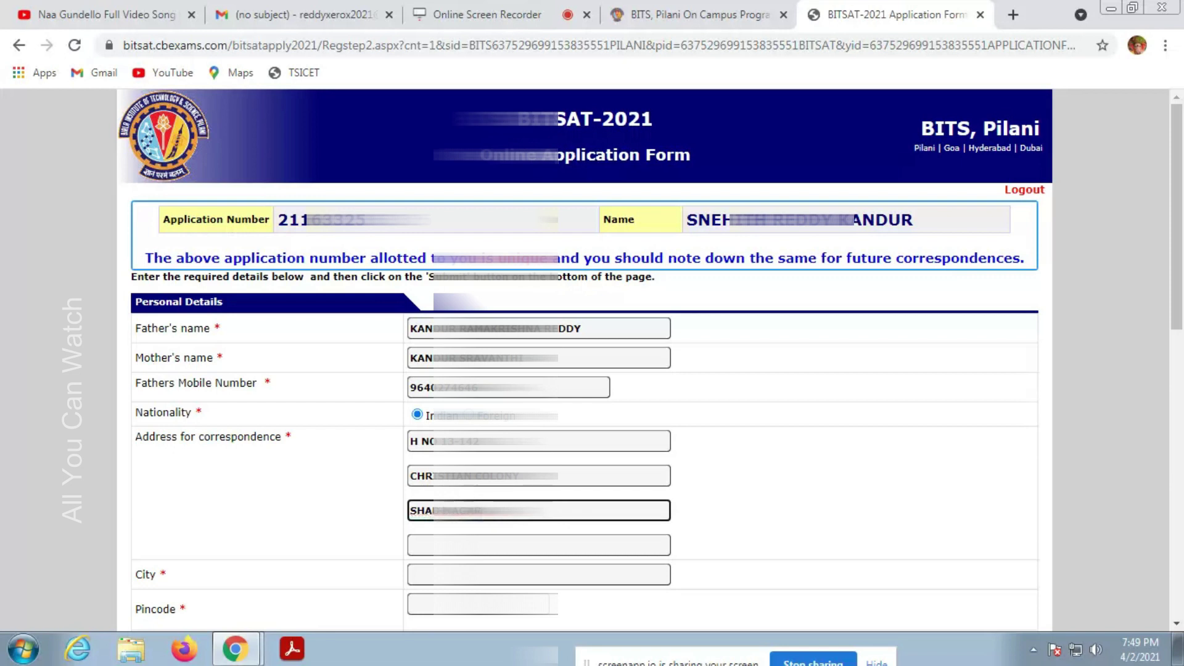
Complete the remaining address lines and the city, and start typing the pincode.
scroll(536, 487, "down", 2)
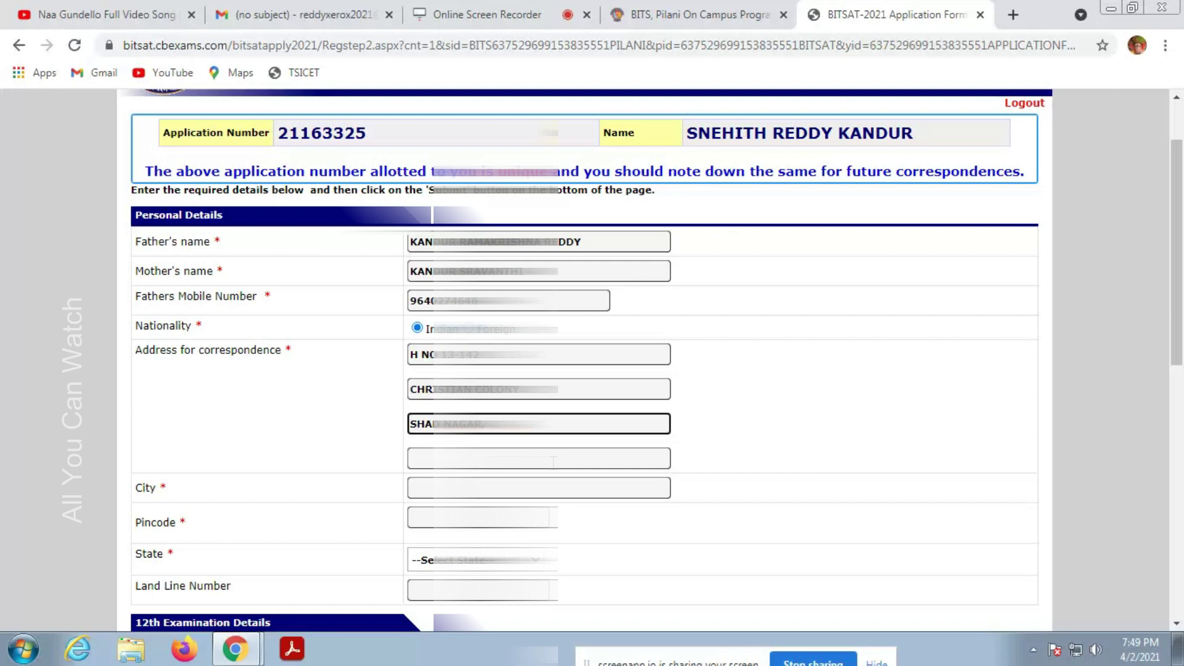
type("FAROO")
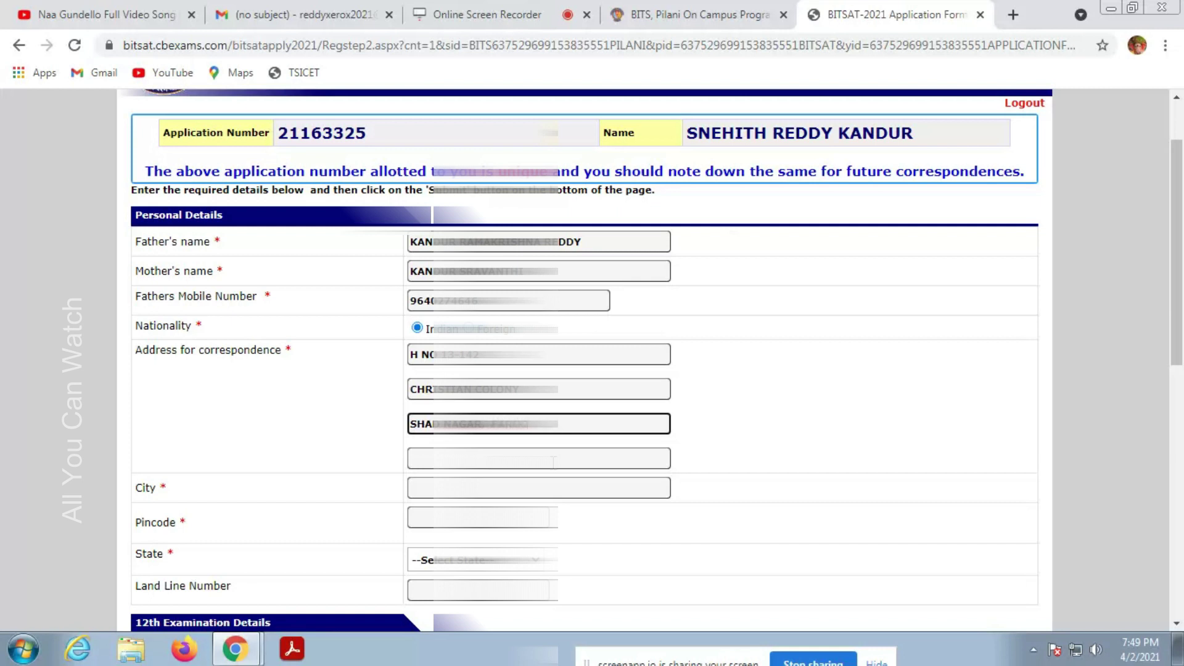
type("QNAGAR")
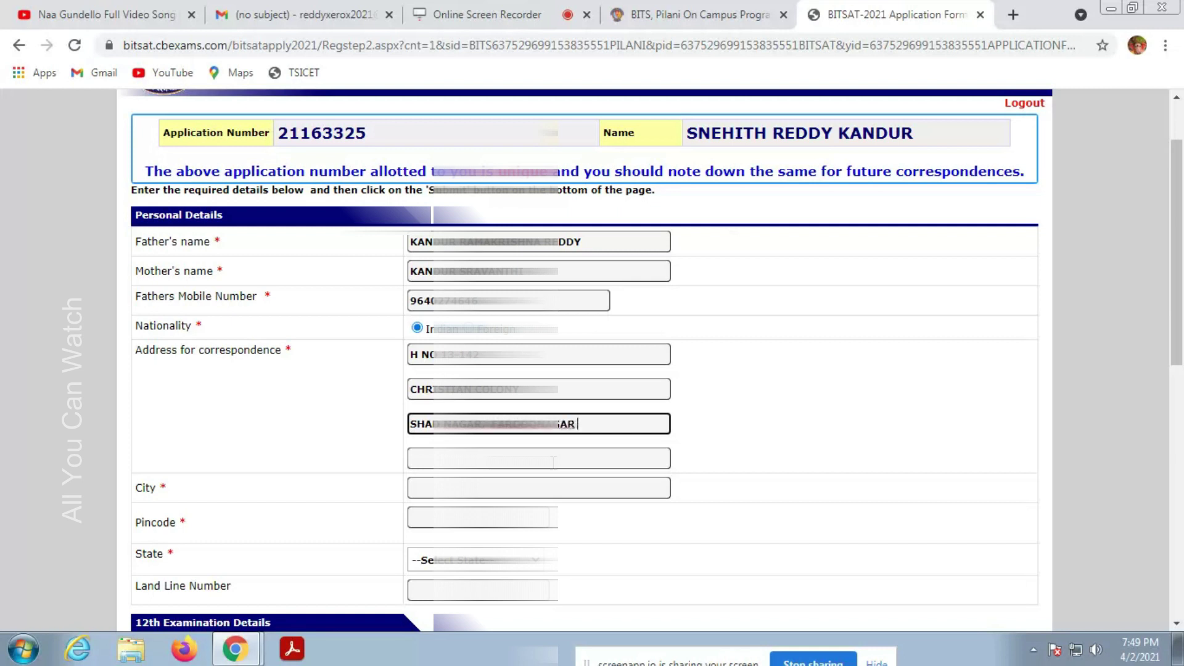
type(" MANDAL")
left_click(553, 462)
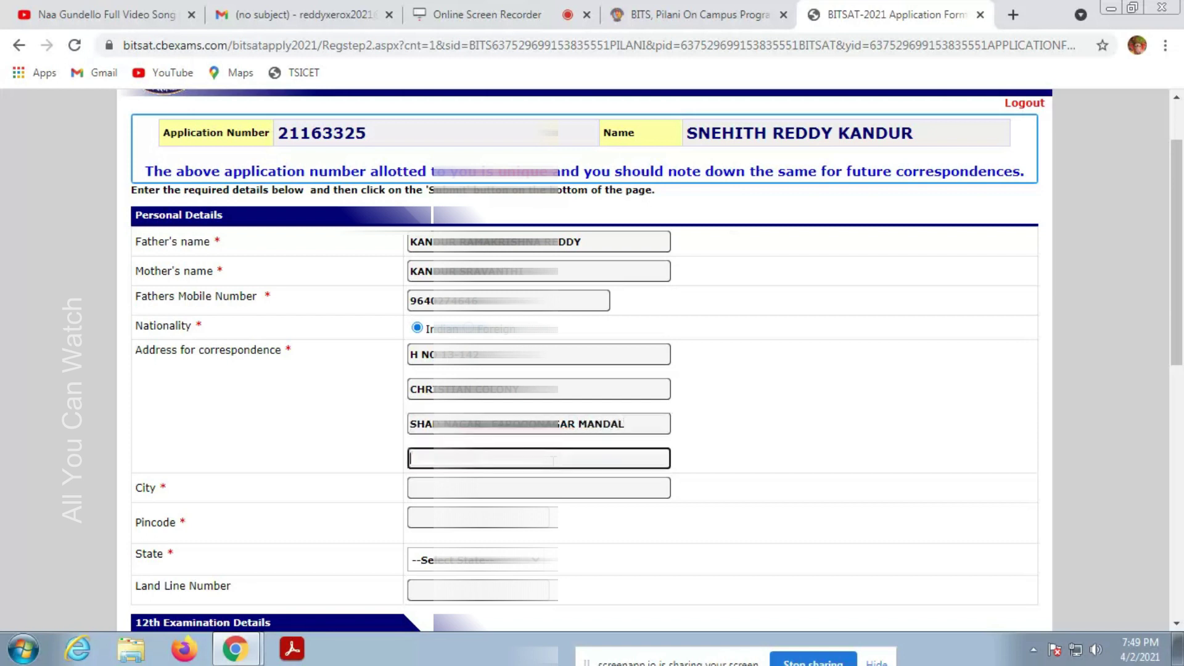
type("RAN")
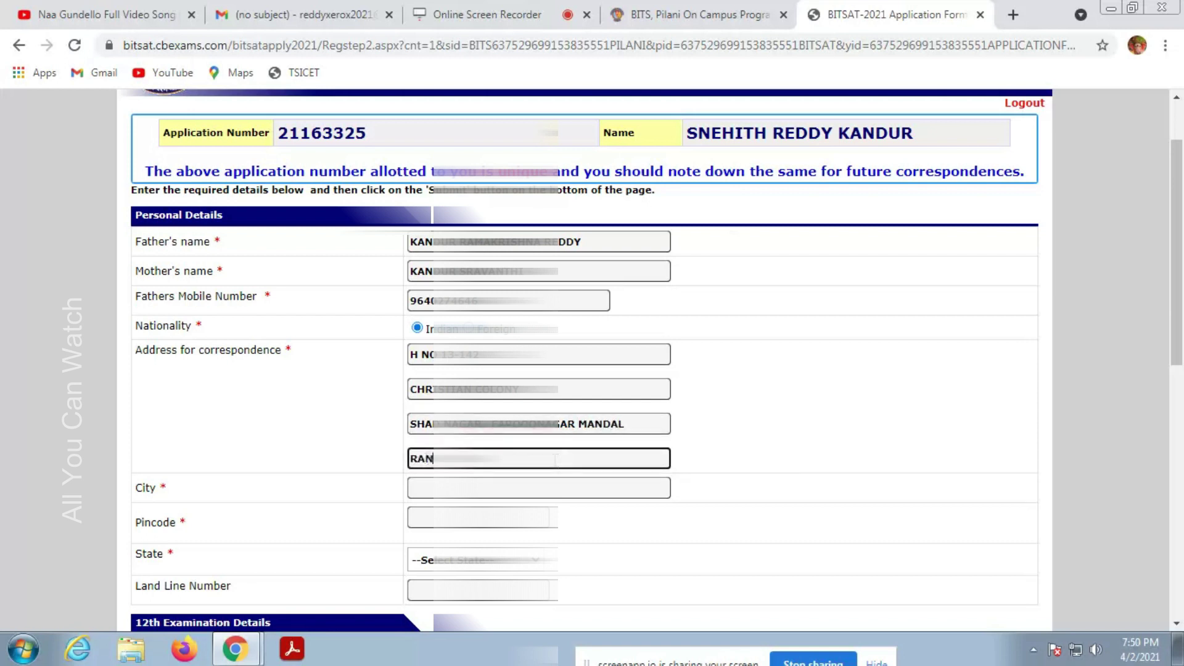
type("GAREDDY")
key("Tab")
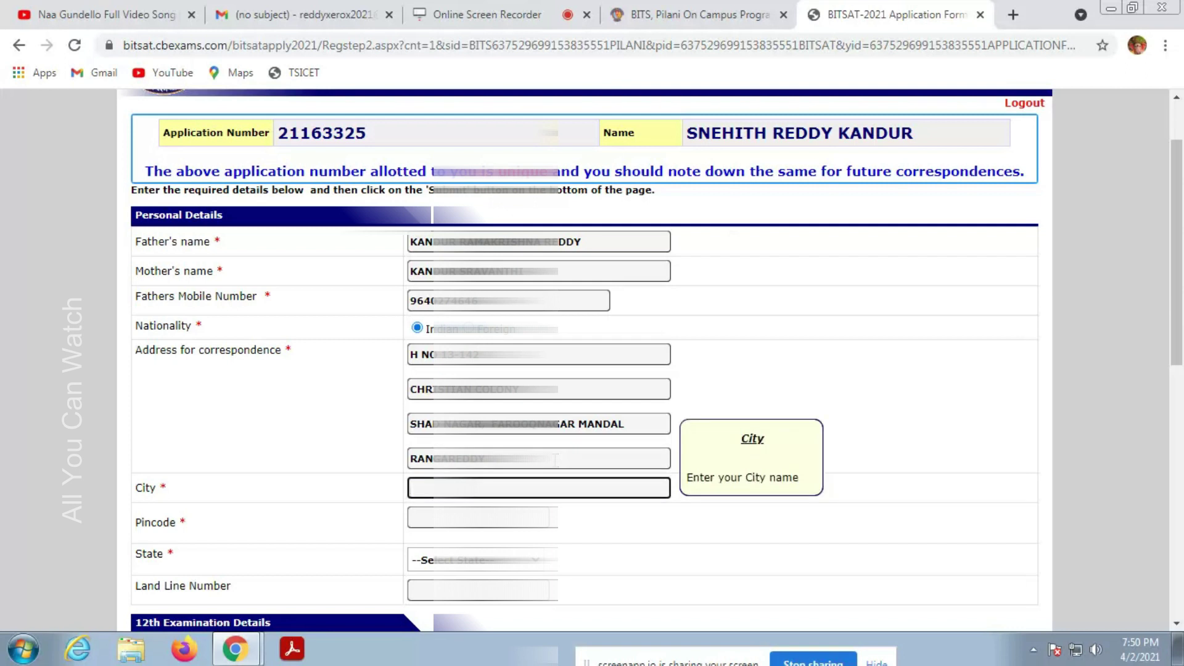
type("HYDER")
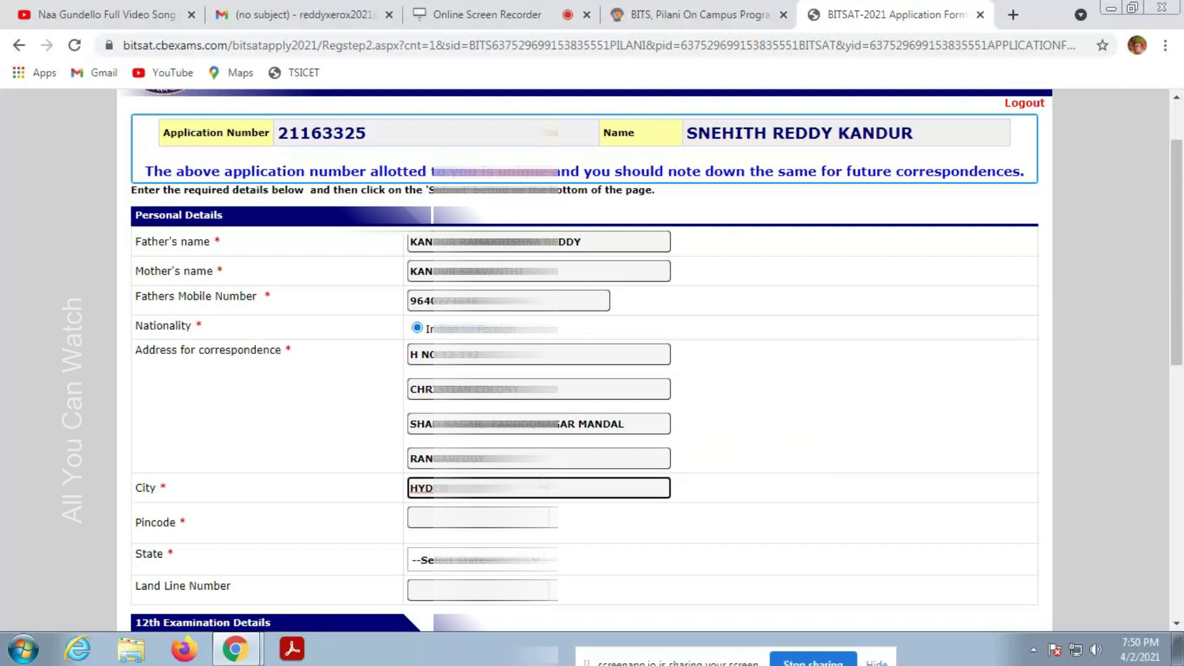
type("ABAD")
key("Tab")
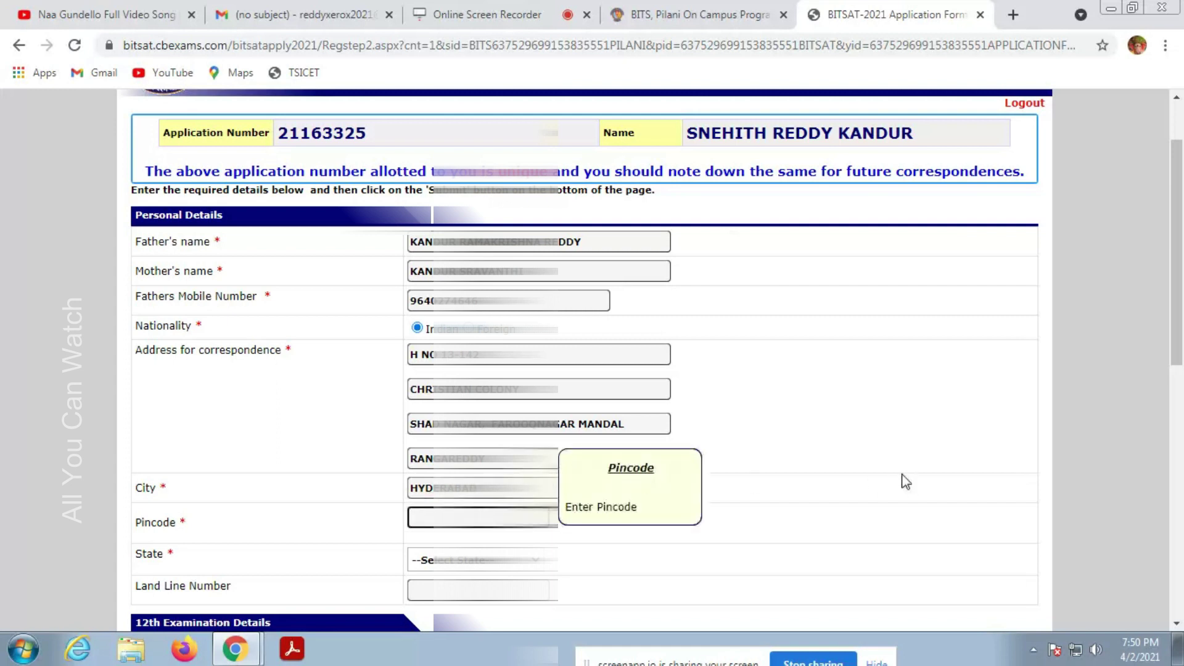
type("509")
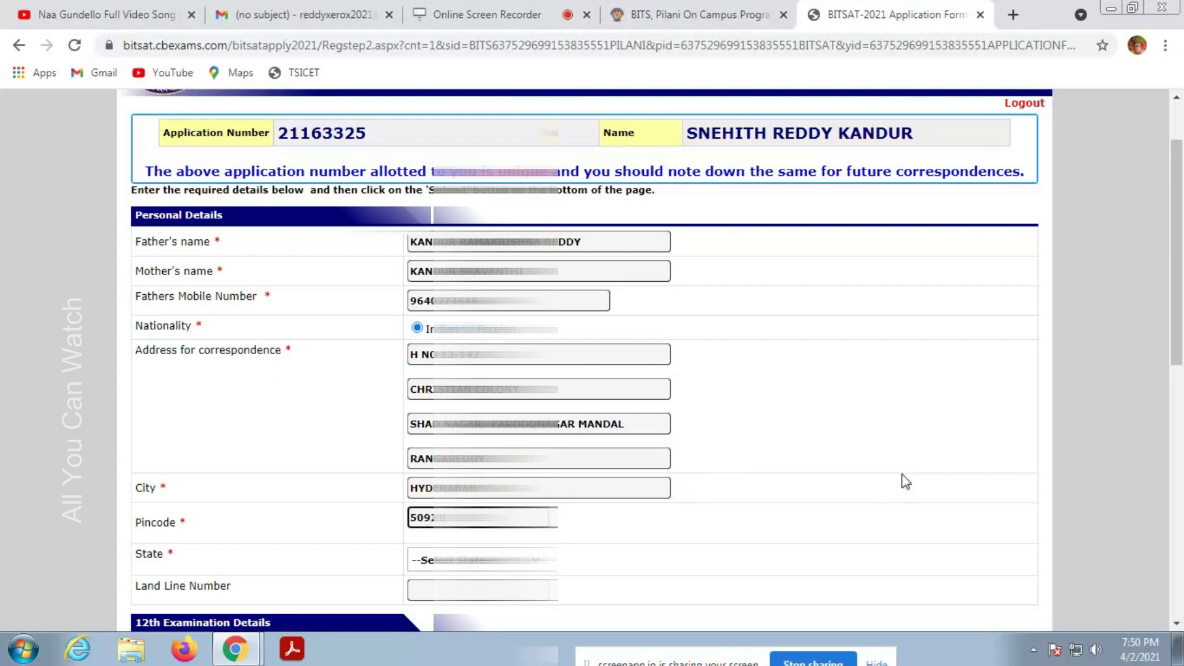
Select Telangana from the State dropdown.
scroll(669, 476, "down", 1)
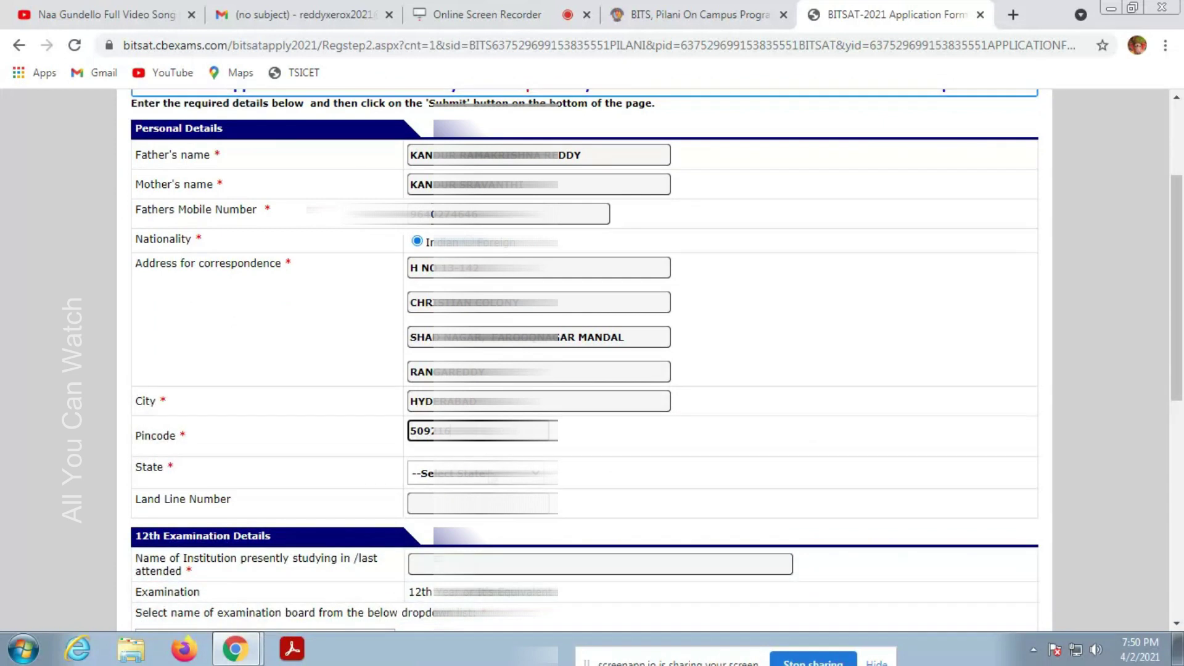
left_click(481, 473)
key("Down")
key("Down")
key("Down")
key("Down")
key("Down")
key("Down")
key("Down")
key("Down")
key("Down")
key("Down")
key("Down")
key("Down")
key("Return")
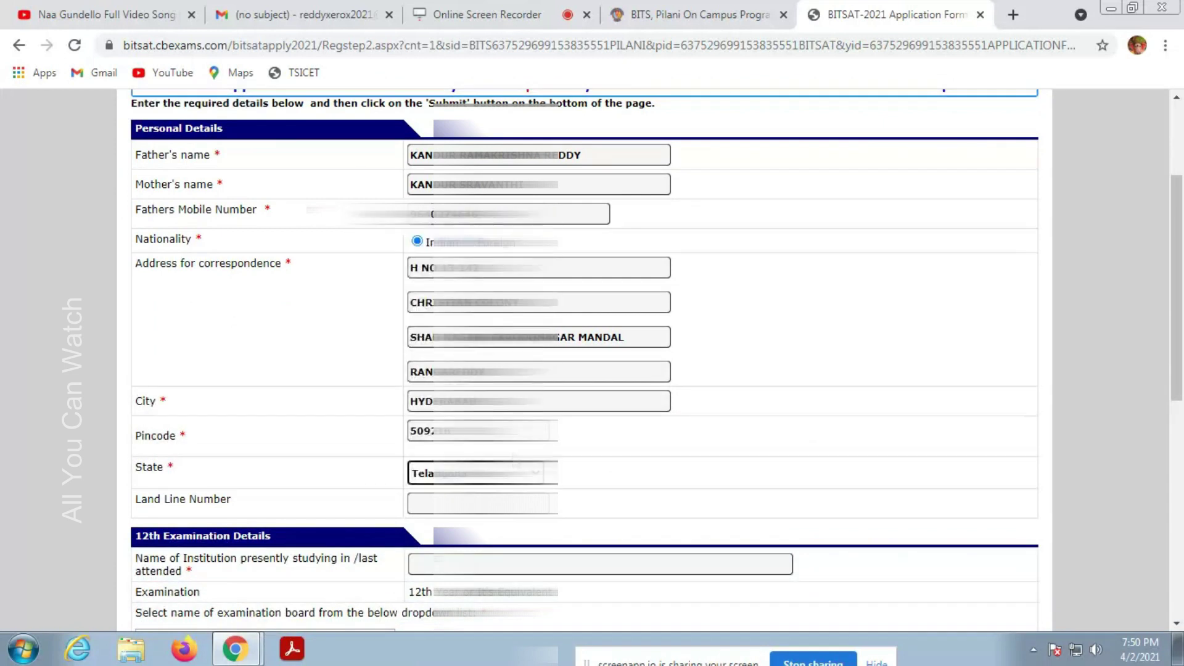
Enter SRI CHAITANYA JR COLLEGE as the institution name in 12th Examination Details.
scroll(584, 358, "down", 1)
scroll(523, 467, "down", 2)
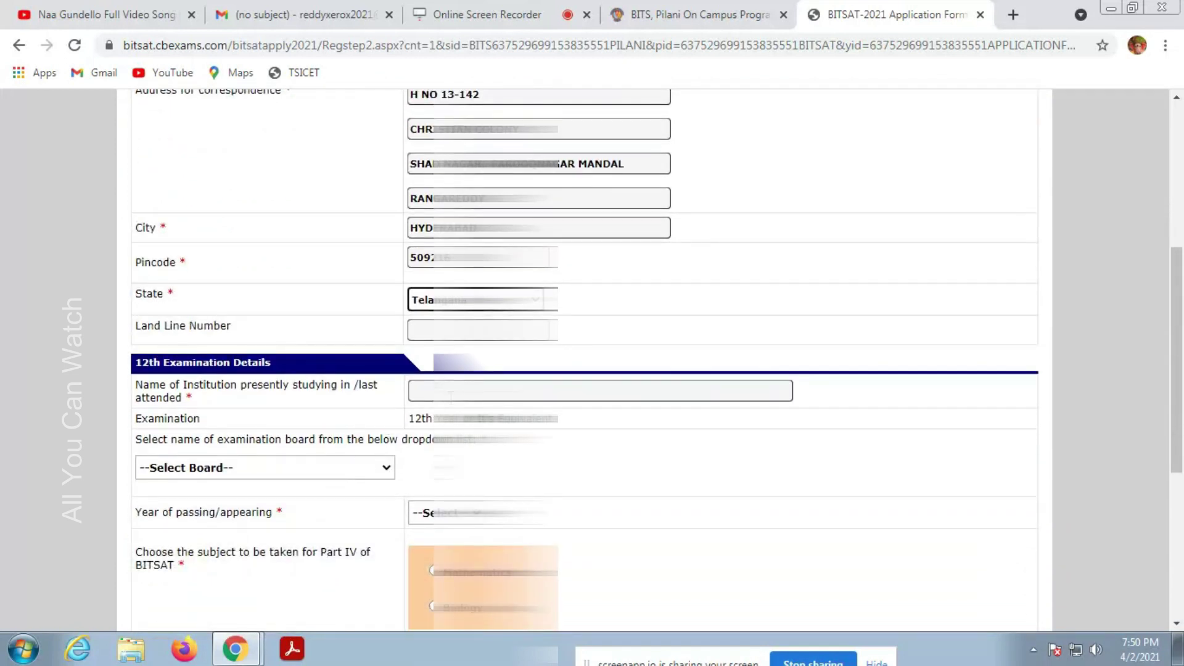
left_click(458, 394)
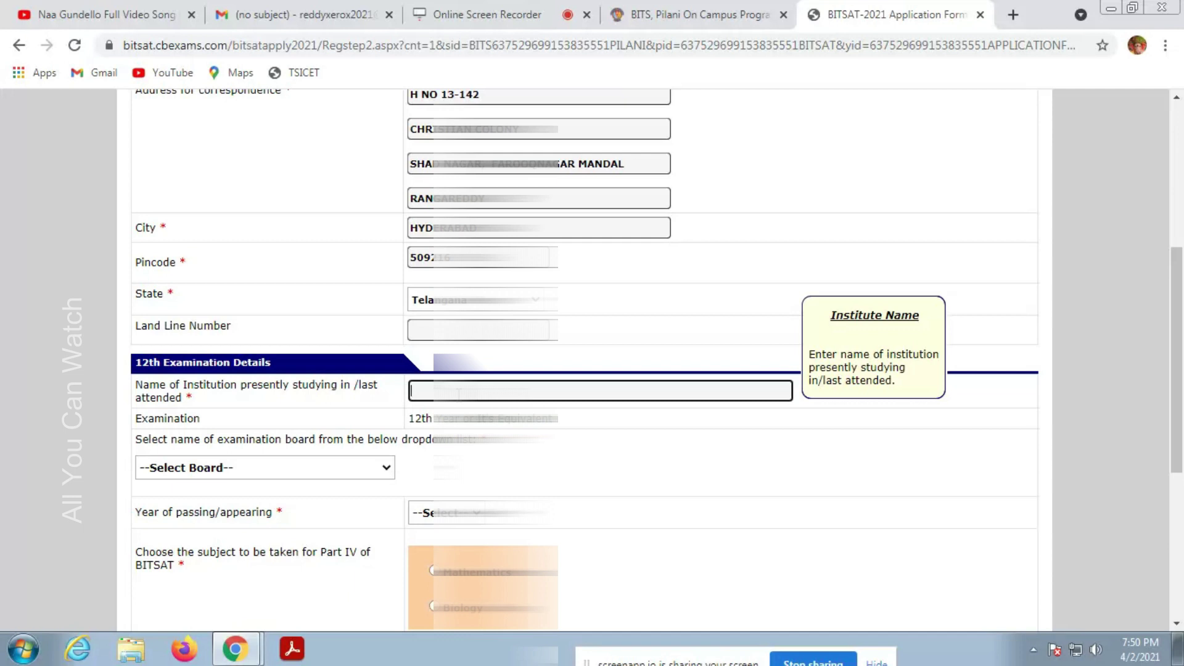
type("SRI CHA")
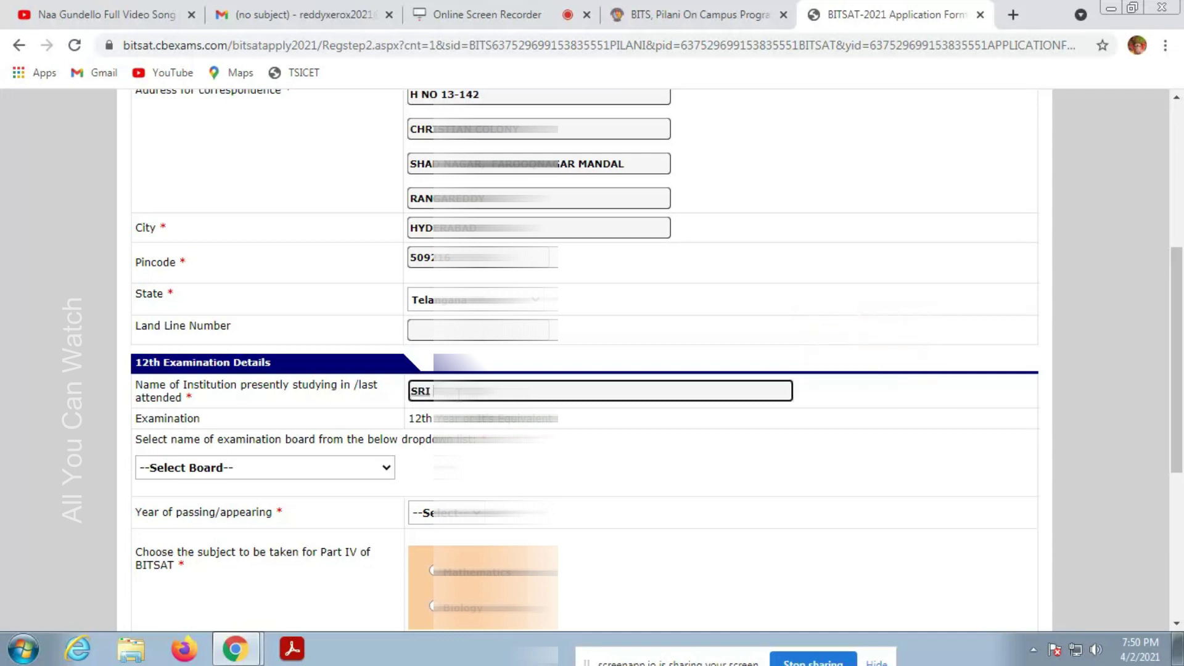
type("ITANYA")
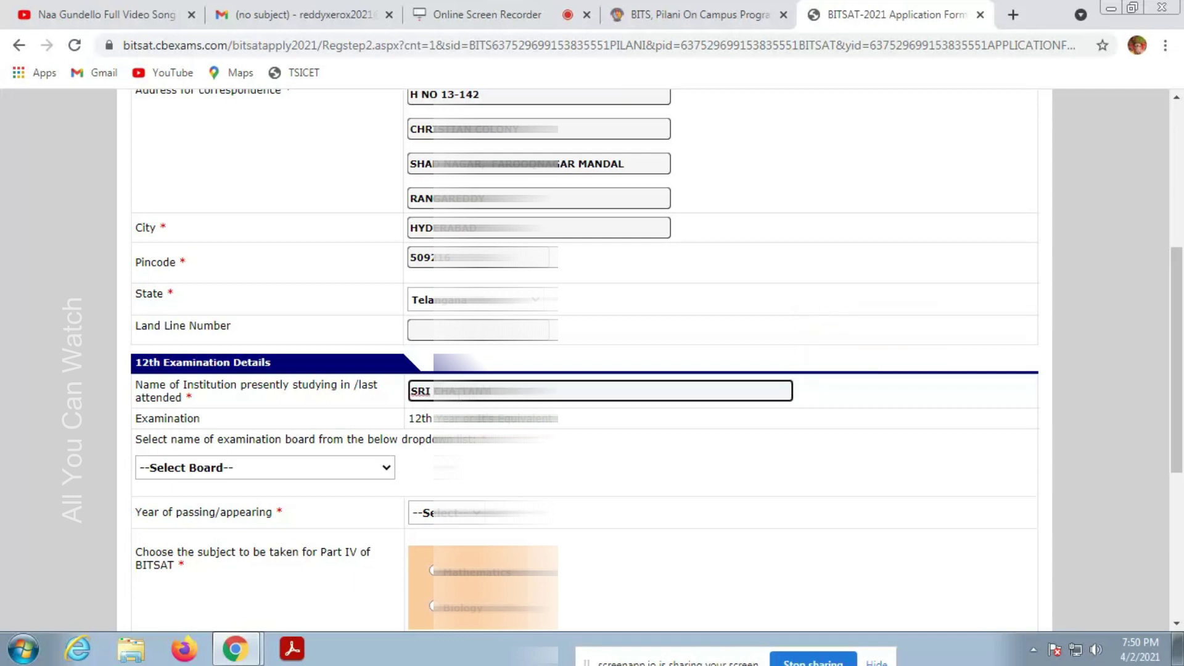
type(" JR CO")
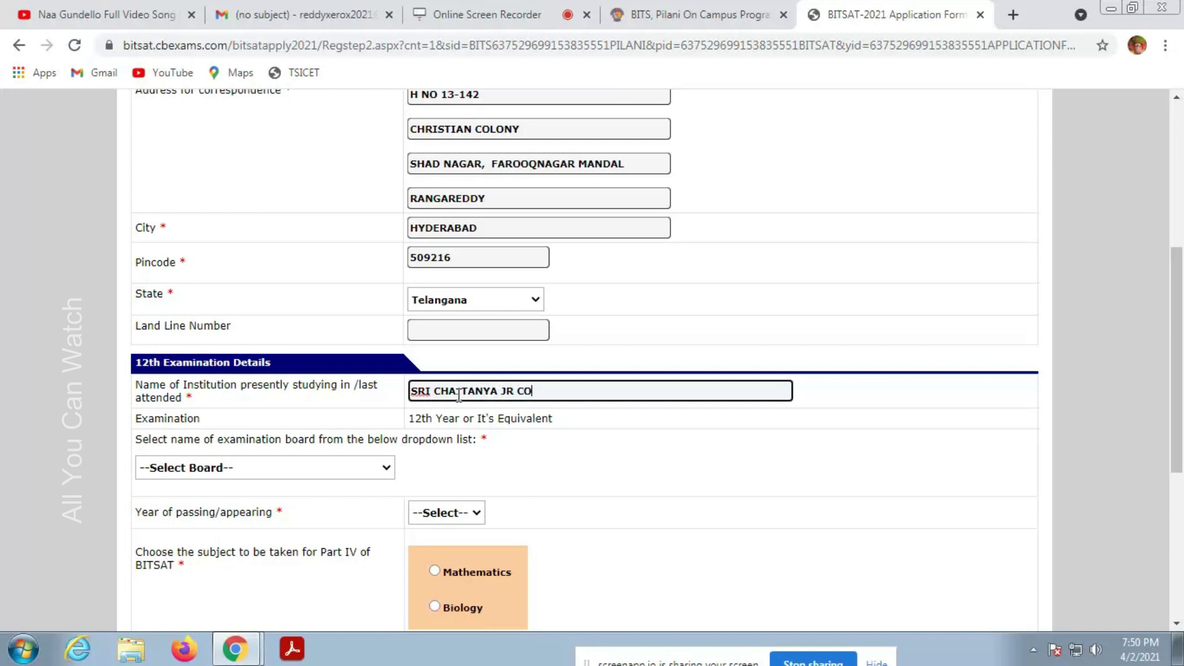
type("LLEGE")
scroll(272, 309, "down", 3)
Choose the Telangana intermediate board (TSBT) and set the year of passing to 2021.
left_click(272, 298)
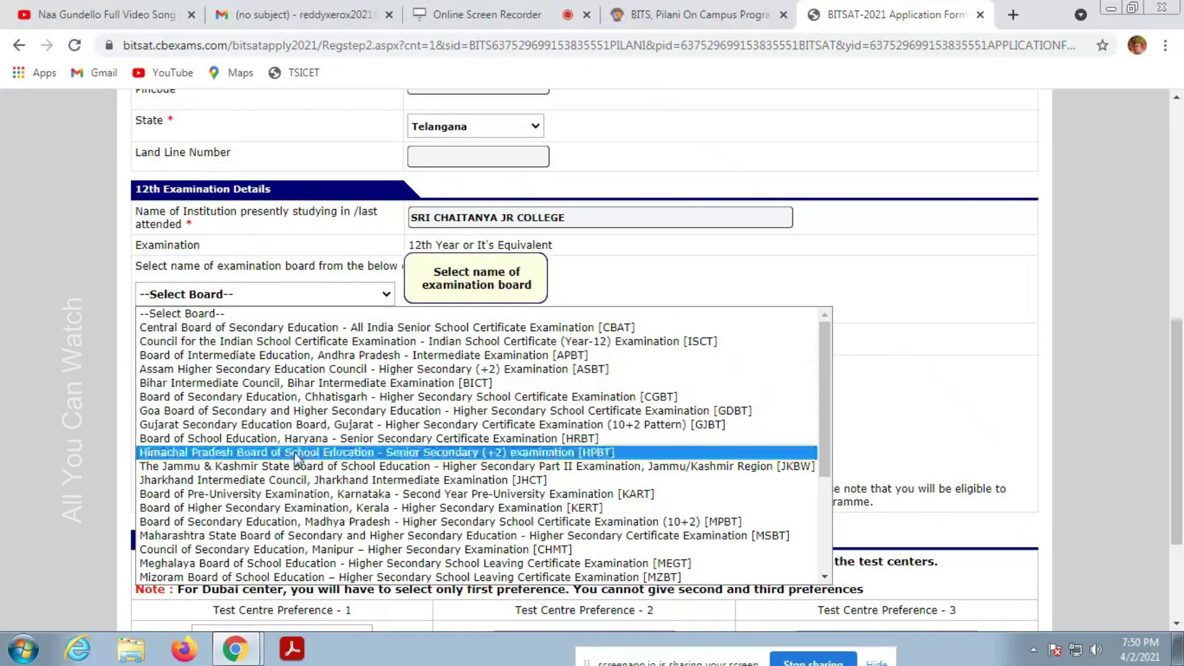
scroll(291, 481, "down", 3)
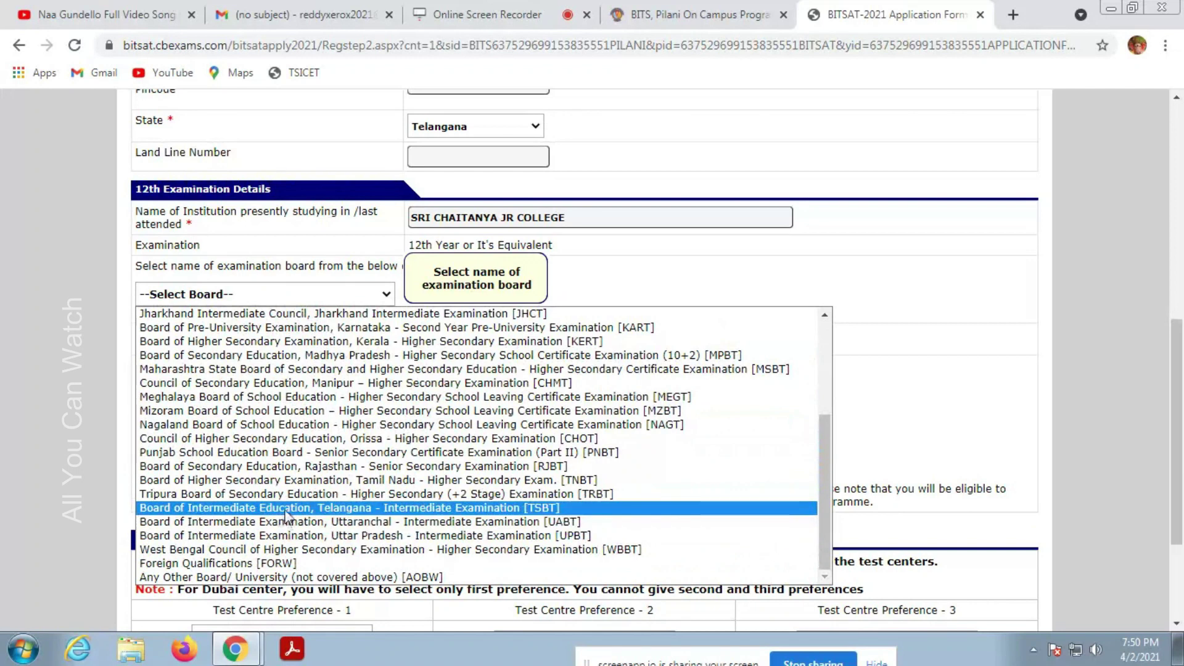
left_click(285, 508)
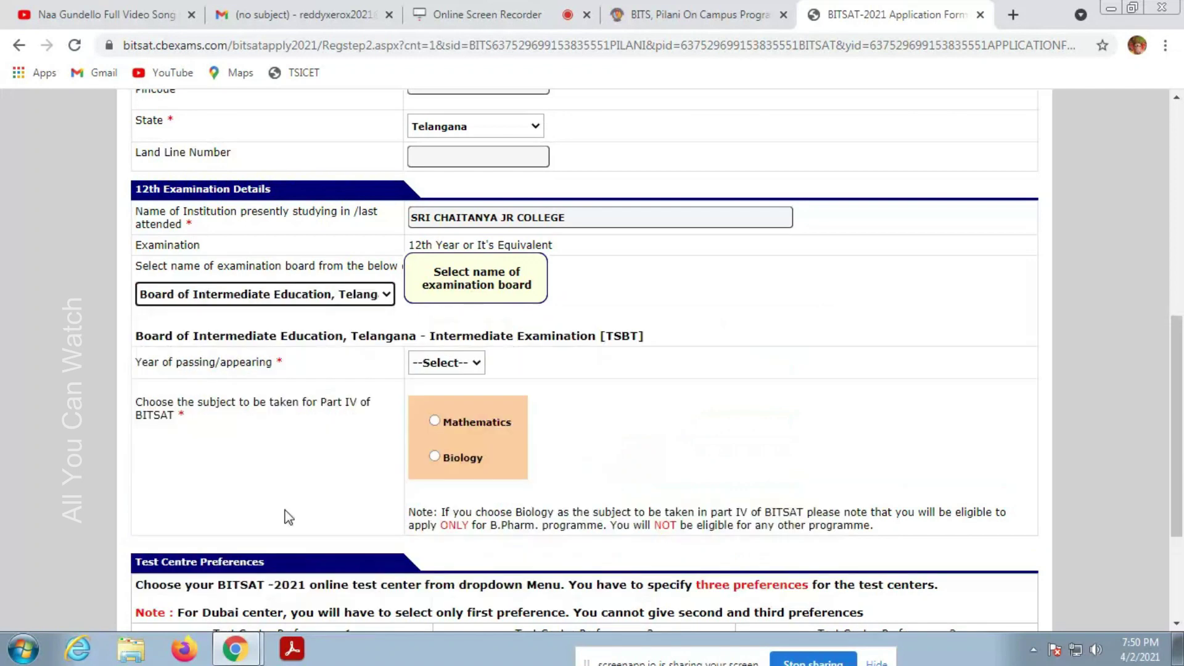
left_click(466, 362)
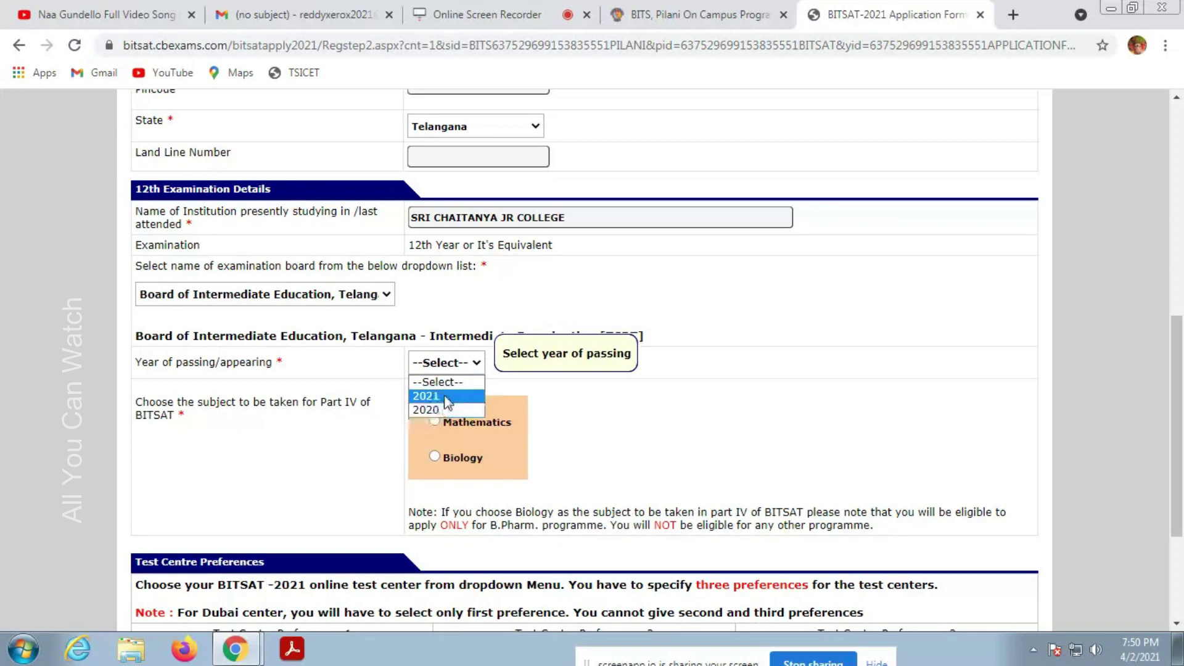
left_click(449, 398)
scroll(450, 363, "down", 1)
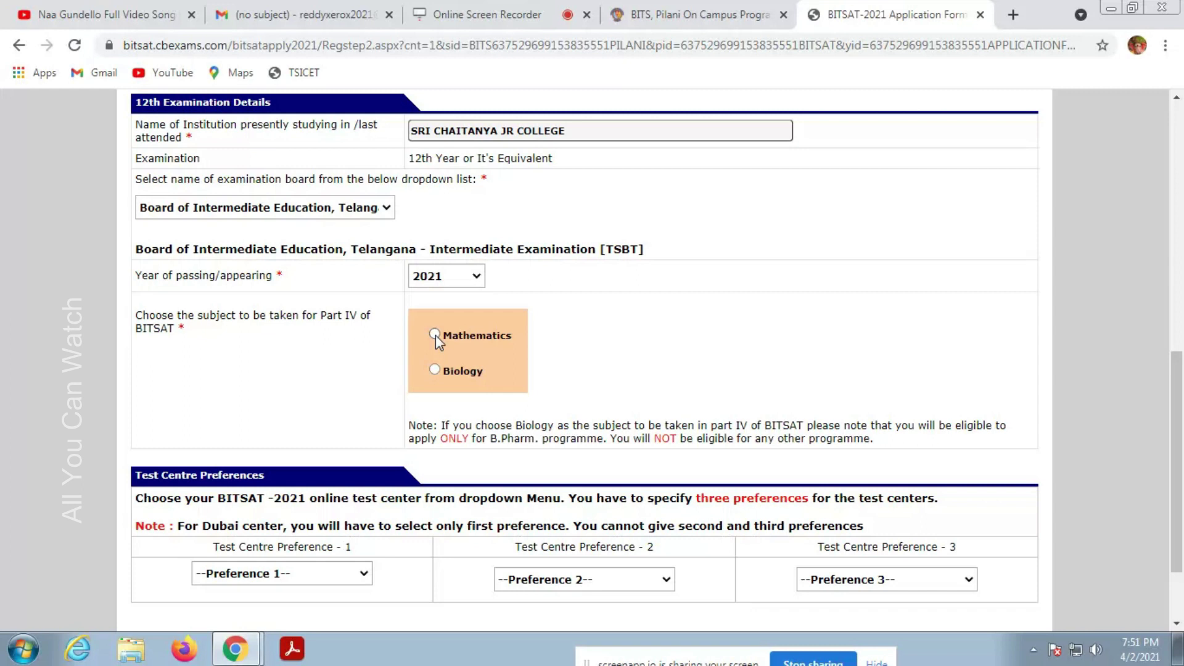
Choose Mathematics for Part IV and Hyderabad Campus of BITS as first test centre preference.
left_click(434, 335)
scroll(603, 415, "down", 2)
left_click(303, 471)
left_click(309, 469)
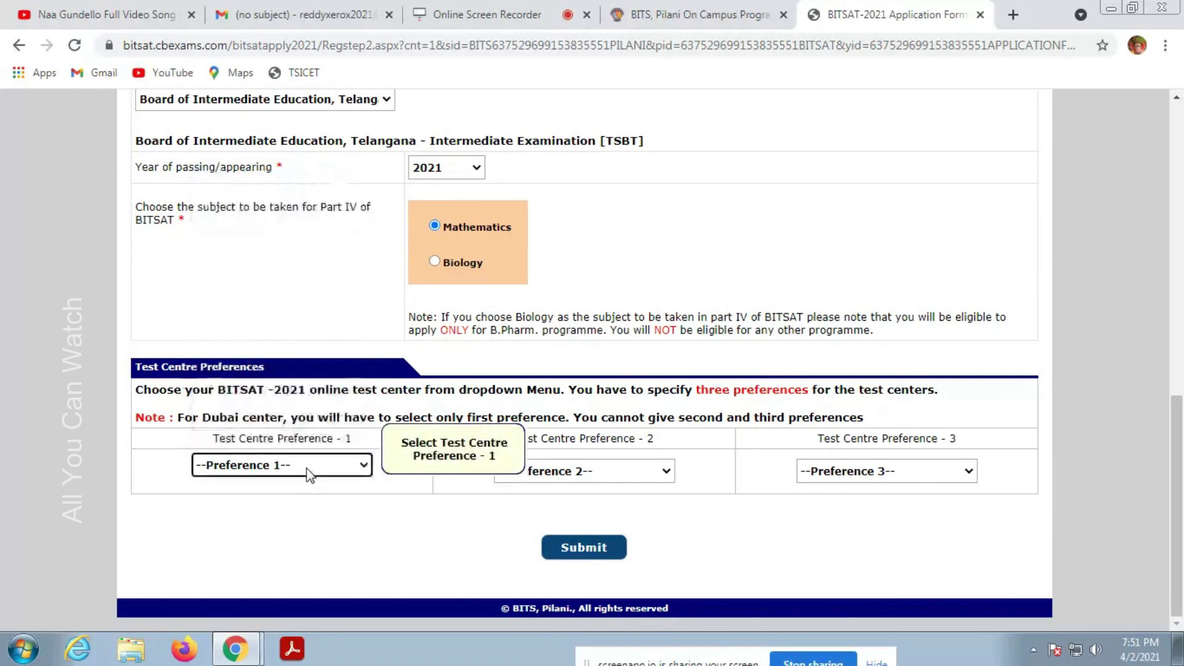
left_click(307, 467)
scroll(325, 371, "down", 10)
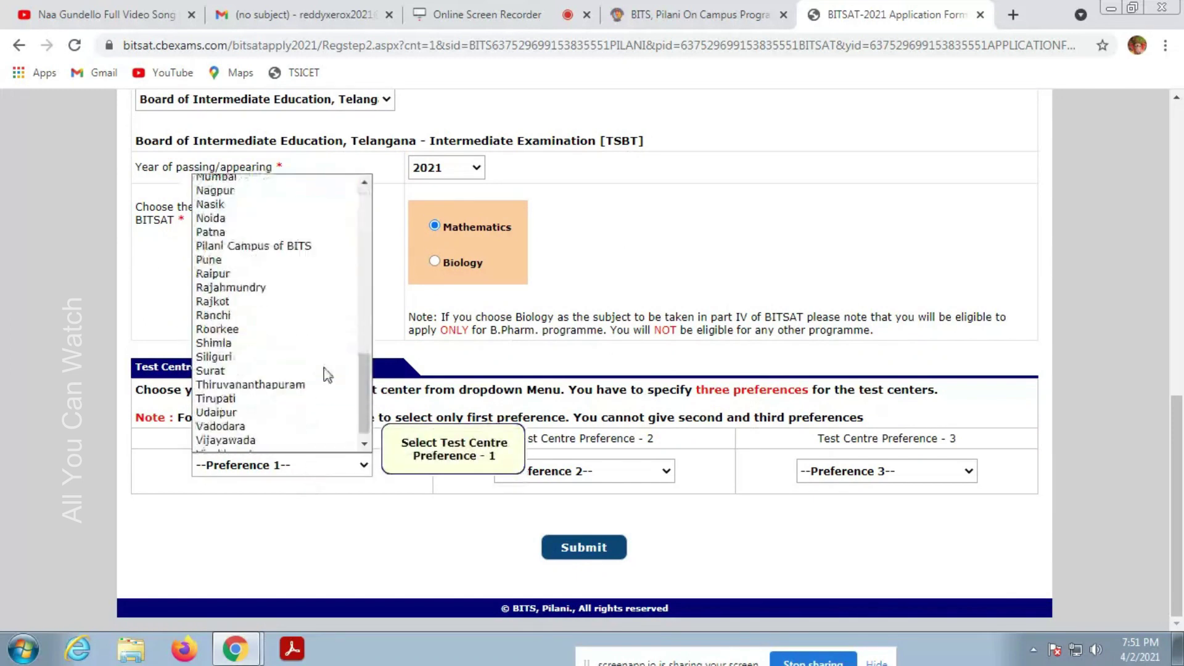
scroll(323, 364, "up", 3)
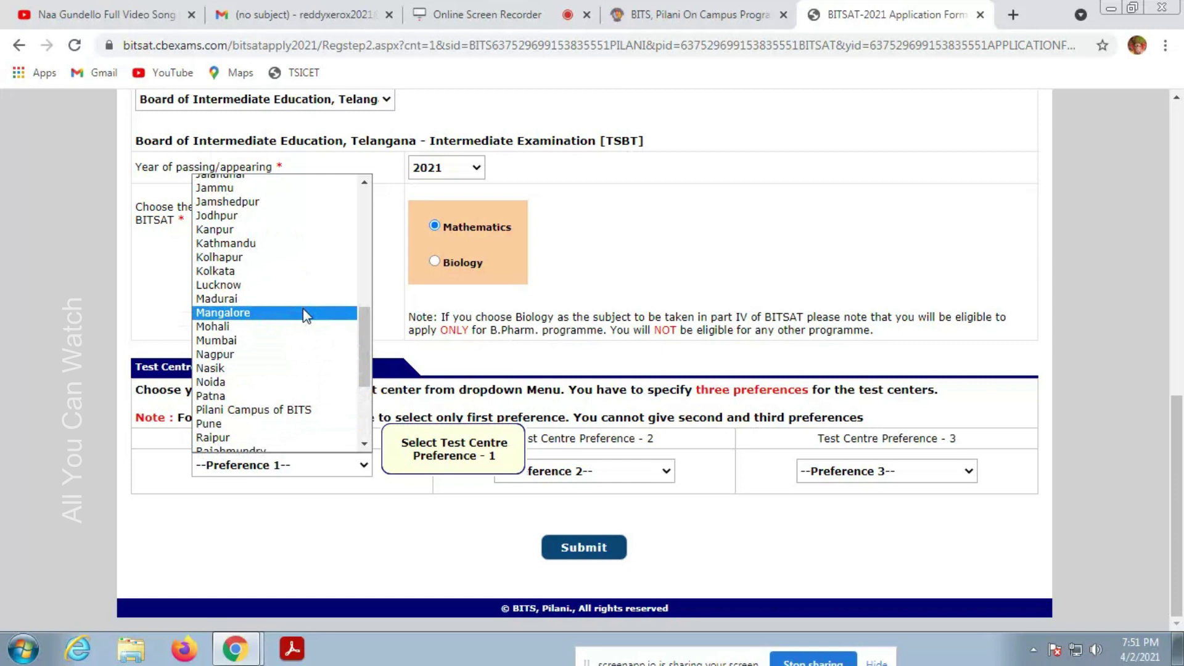
key("s")
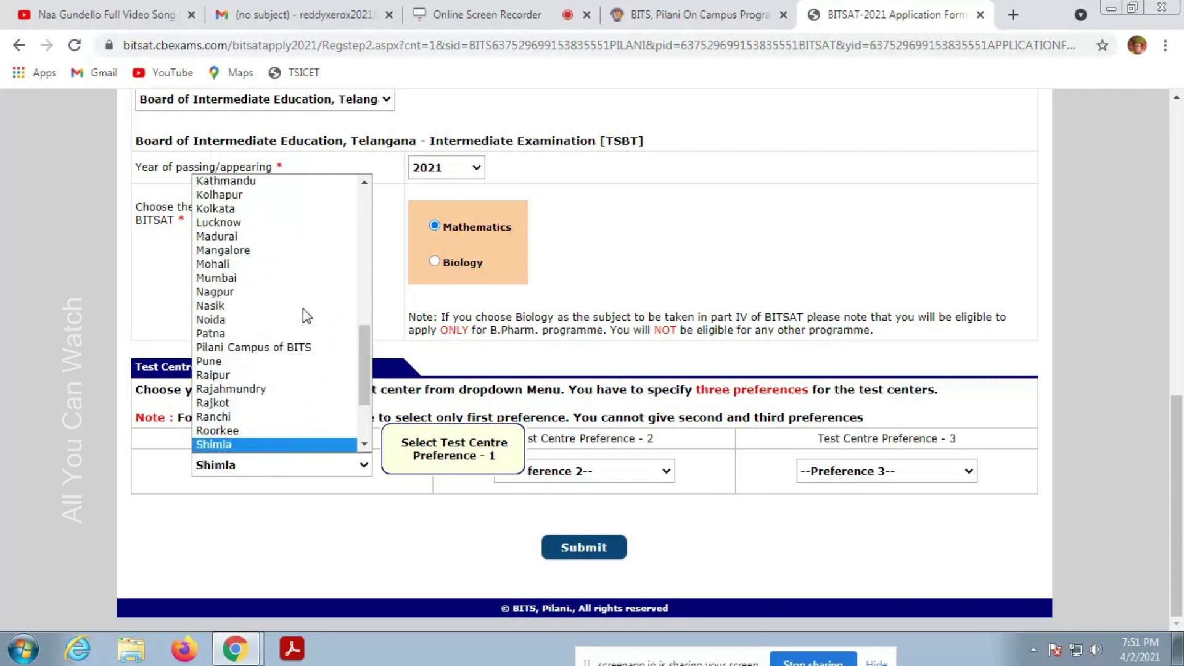
scroll(305, 313, "down", 3)
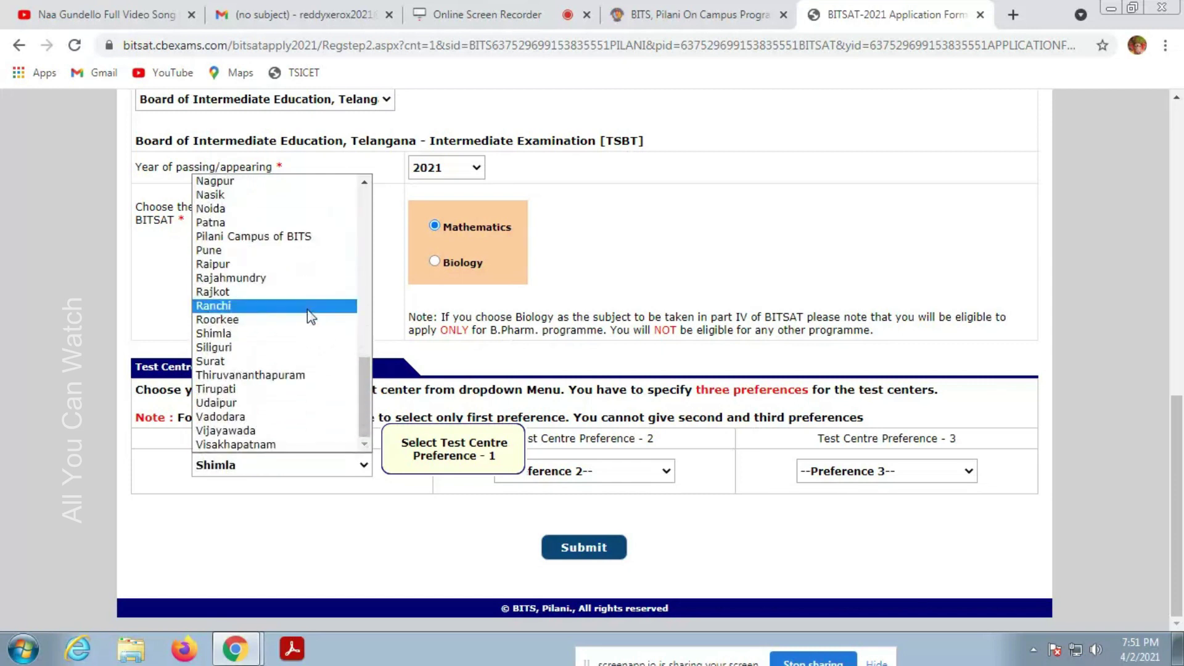
key("h")
key("Return")
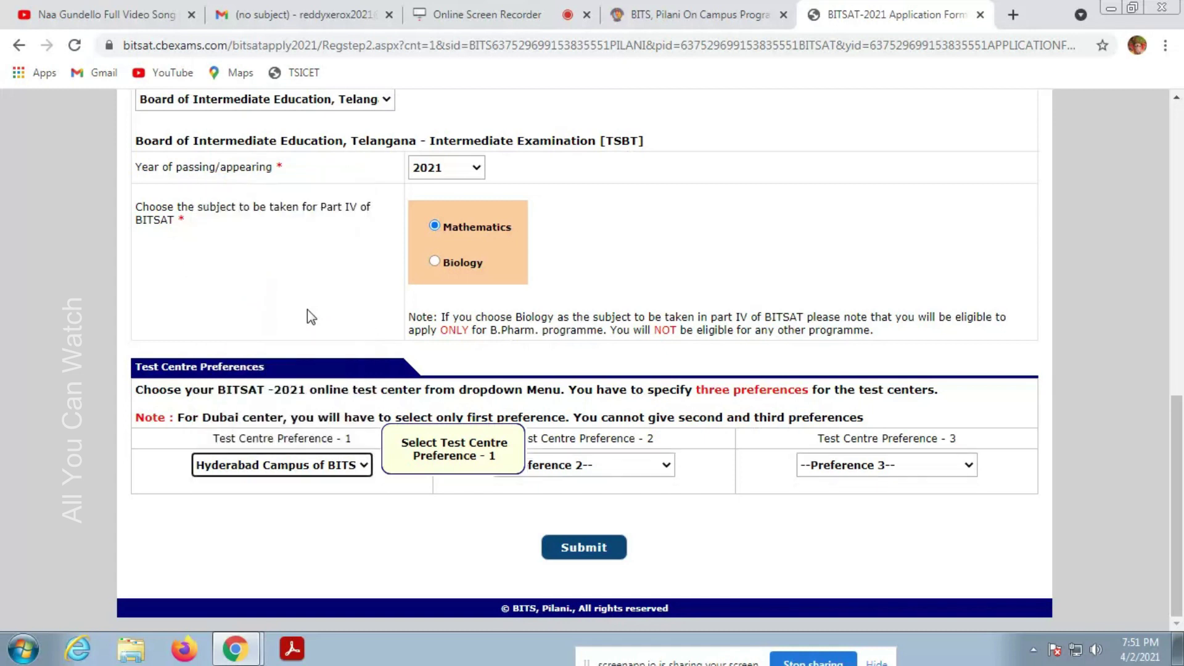
Pick Visakhapatnam as the second test centre preference.
left_click(606, 466)
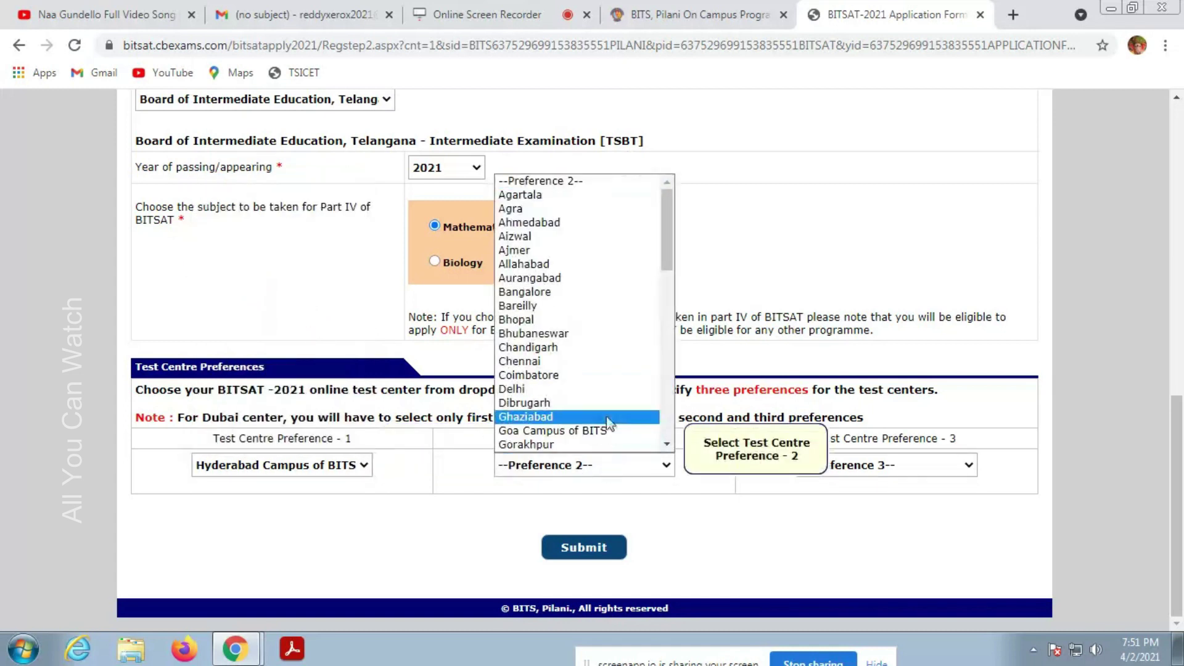
scroll(622, 400, "down", 10)
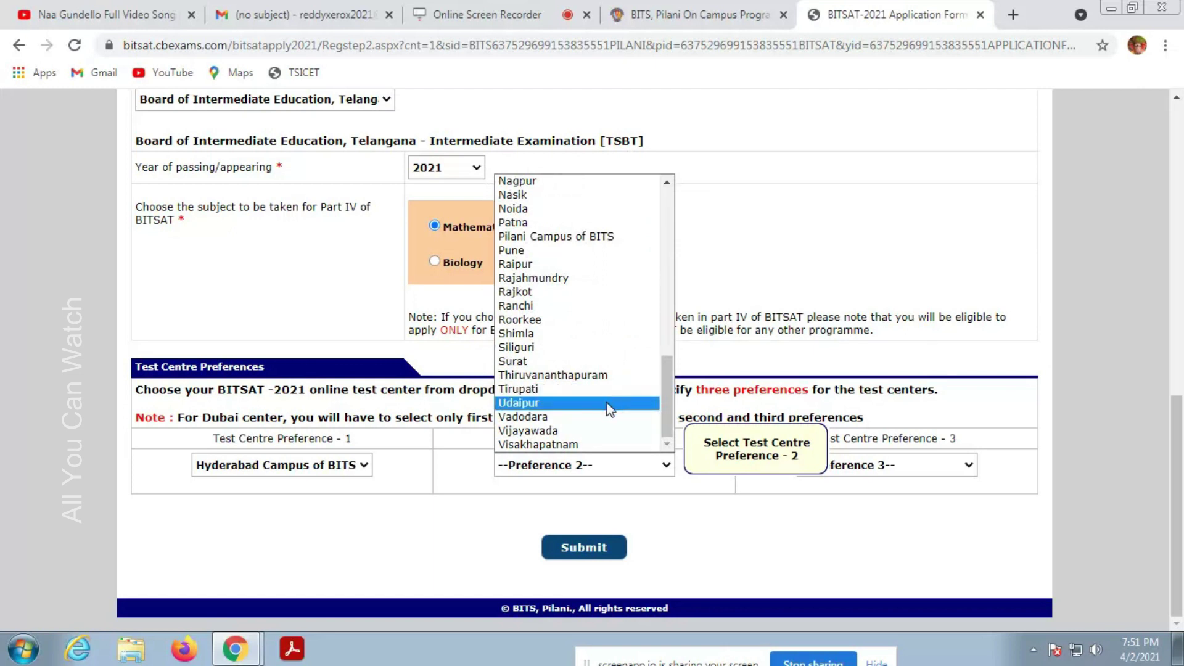
scroll(607, 407, "up", 10)
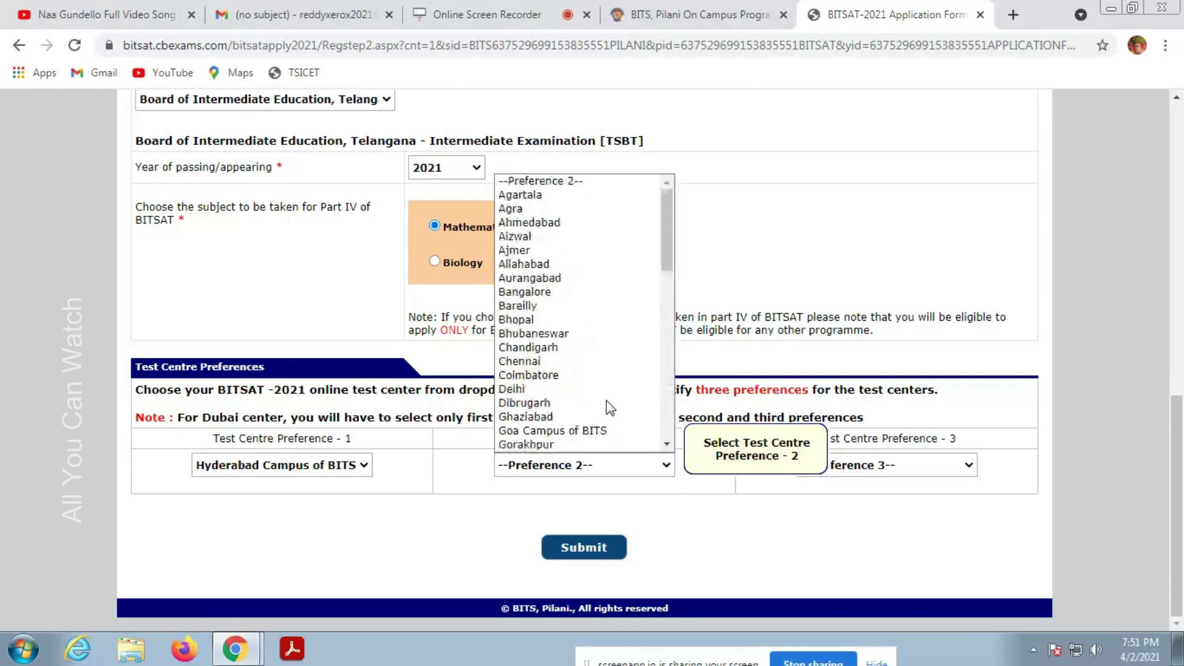
scroll(606, 402, "down", 10)
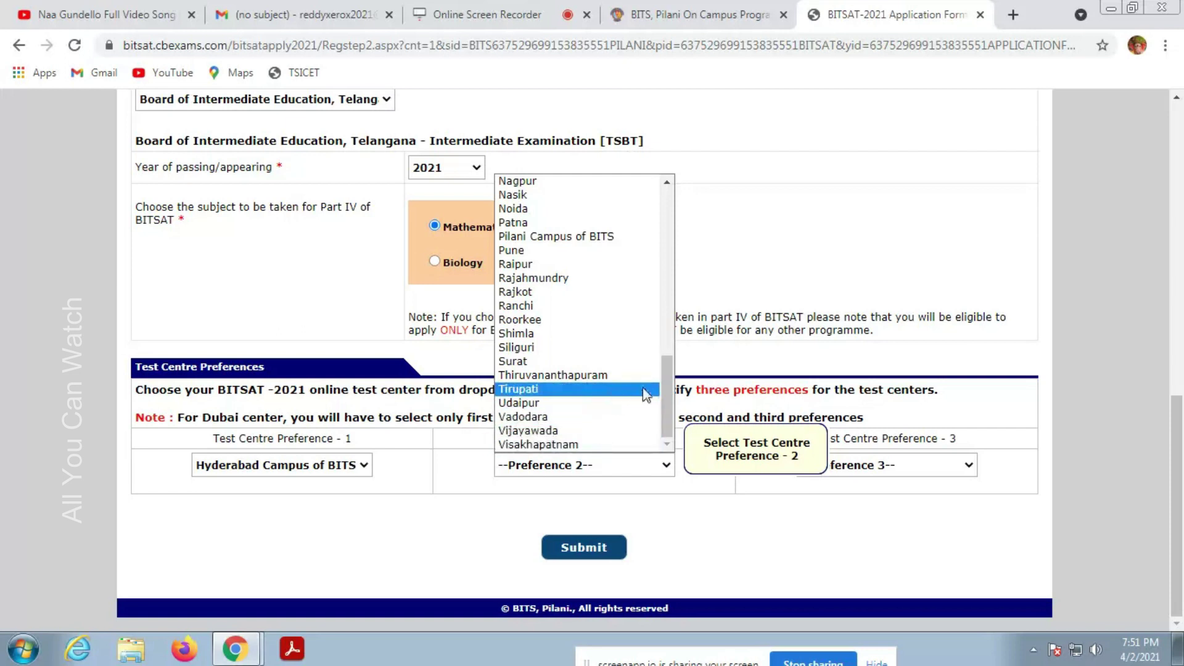
left_click_drag(668, 401, 669, 363)
left_click(456, 525)
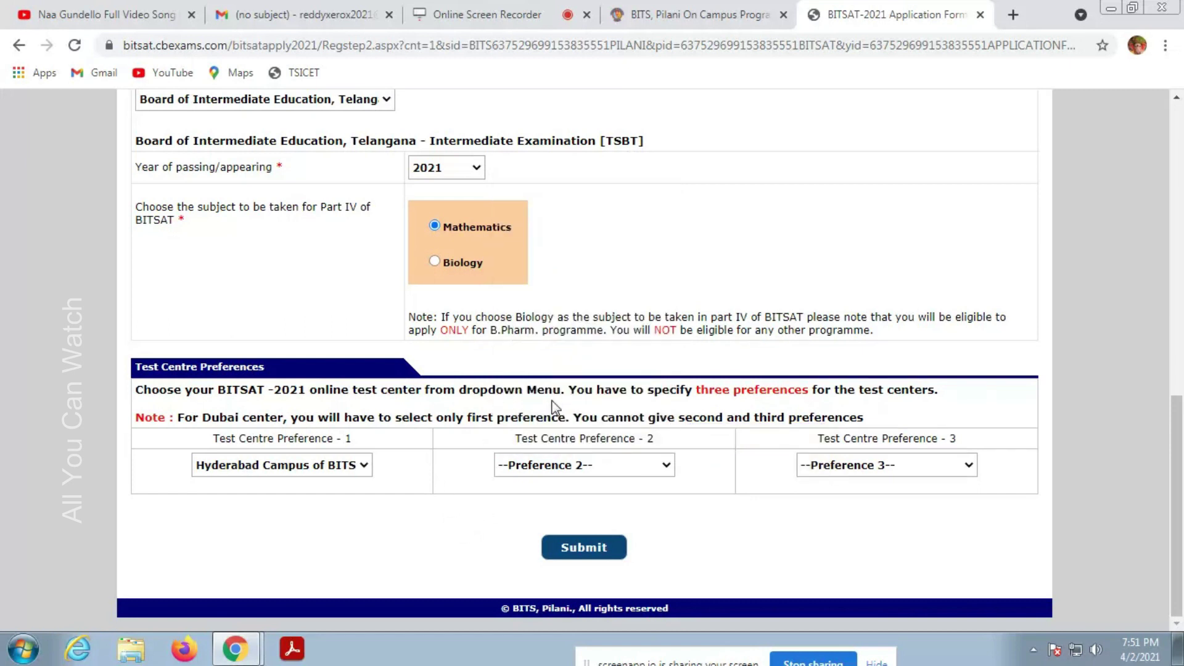
left_click(558, 464)
scroll(564, 432, "down", 10)
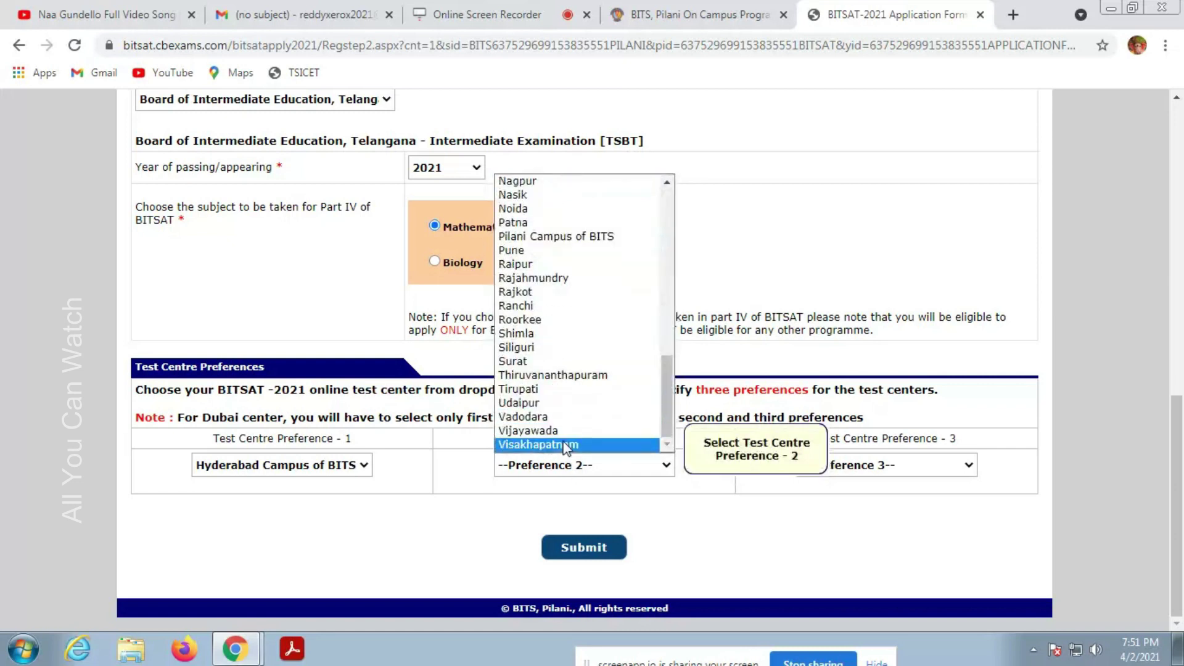
left_click(565, 445)
Fix the duplicate preferences so second is Vijayawada and third is Visakhapatnam.
left_click(854, 474)
scroll(856, 421, "down", 3)
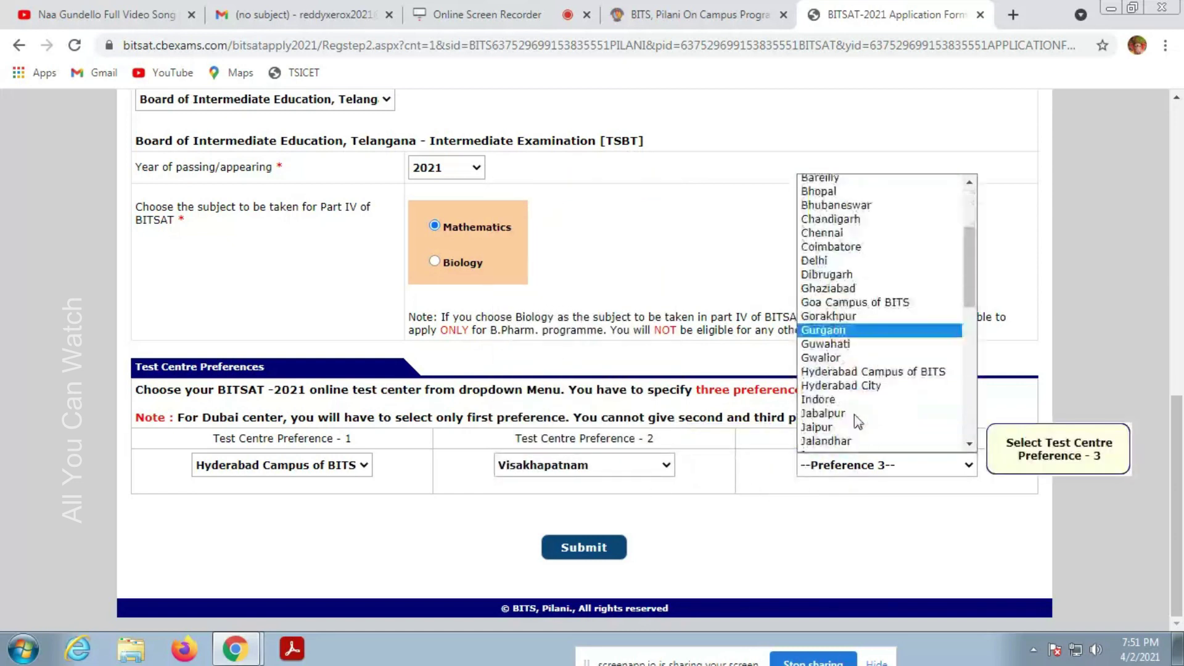
scroll(855, 416, "down", 10)
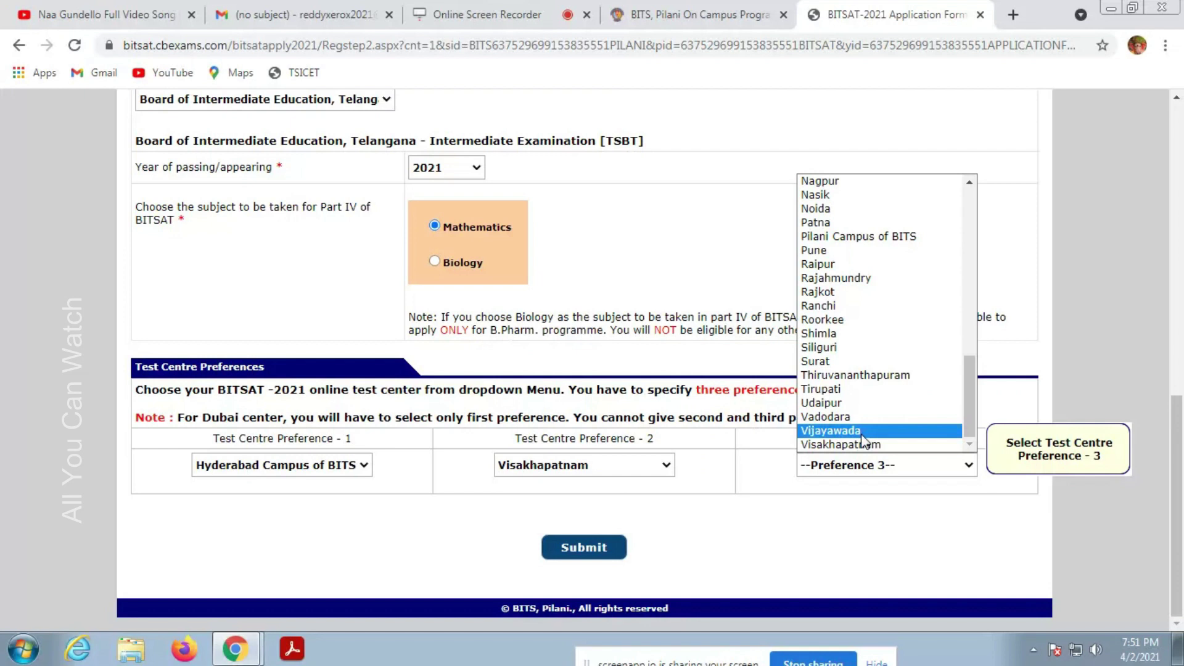
left_click(861, 431)
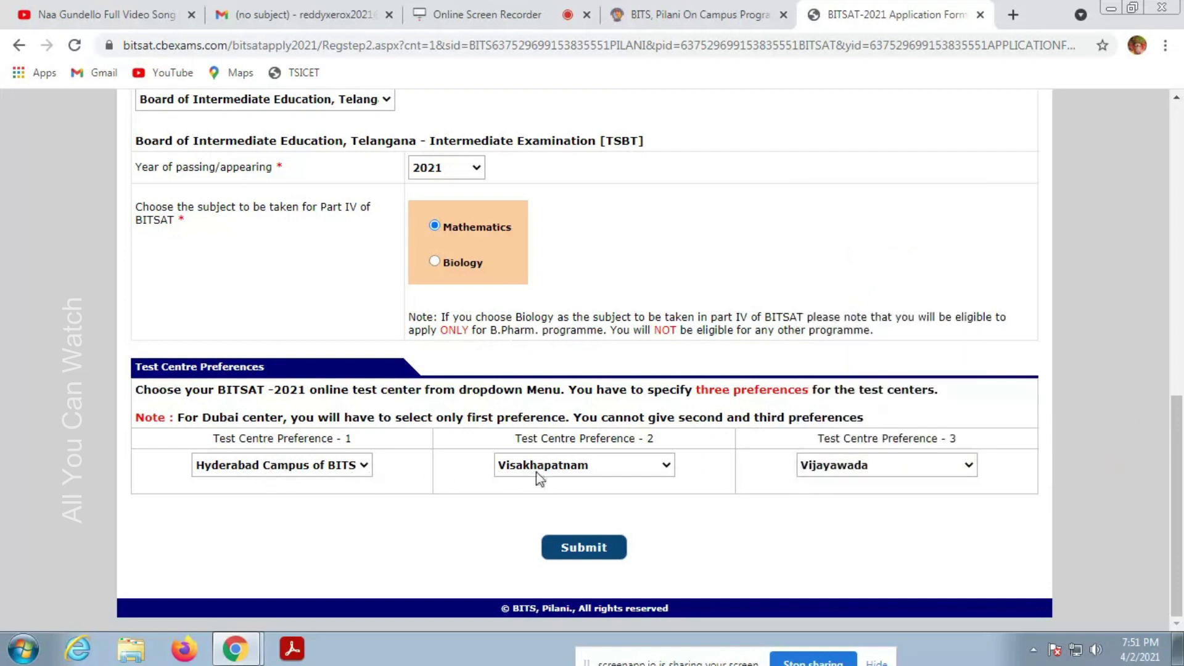
left_click(624, 474)
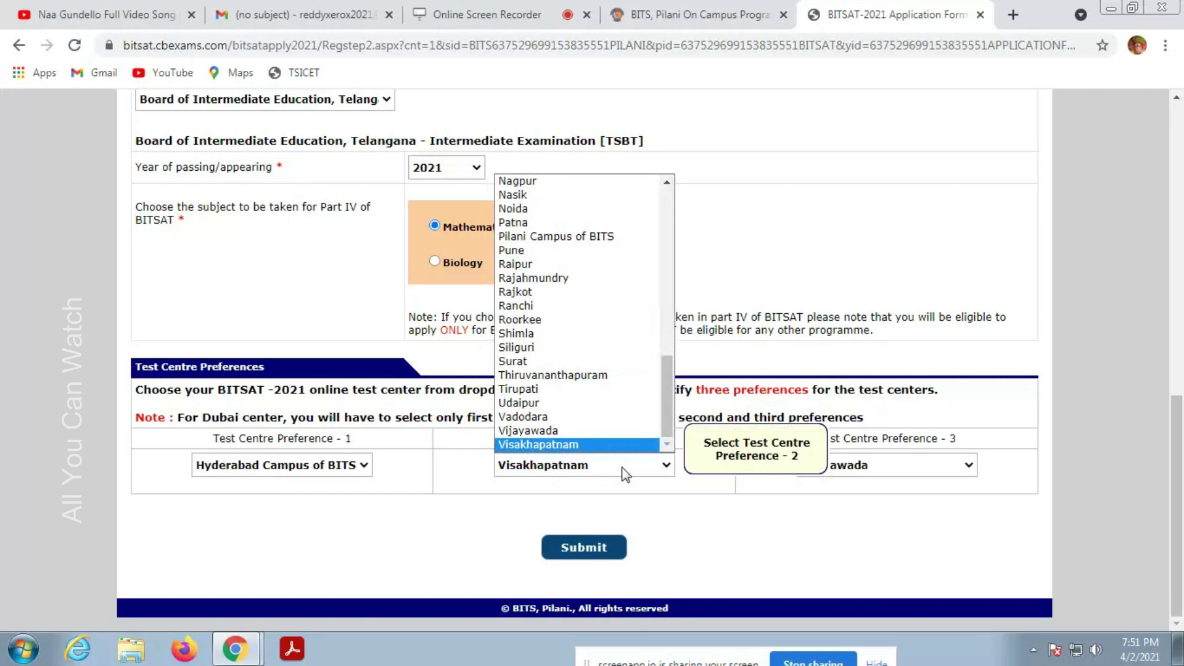
left_click(624, 474)
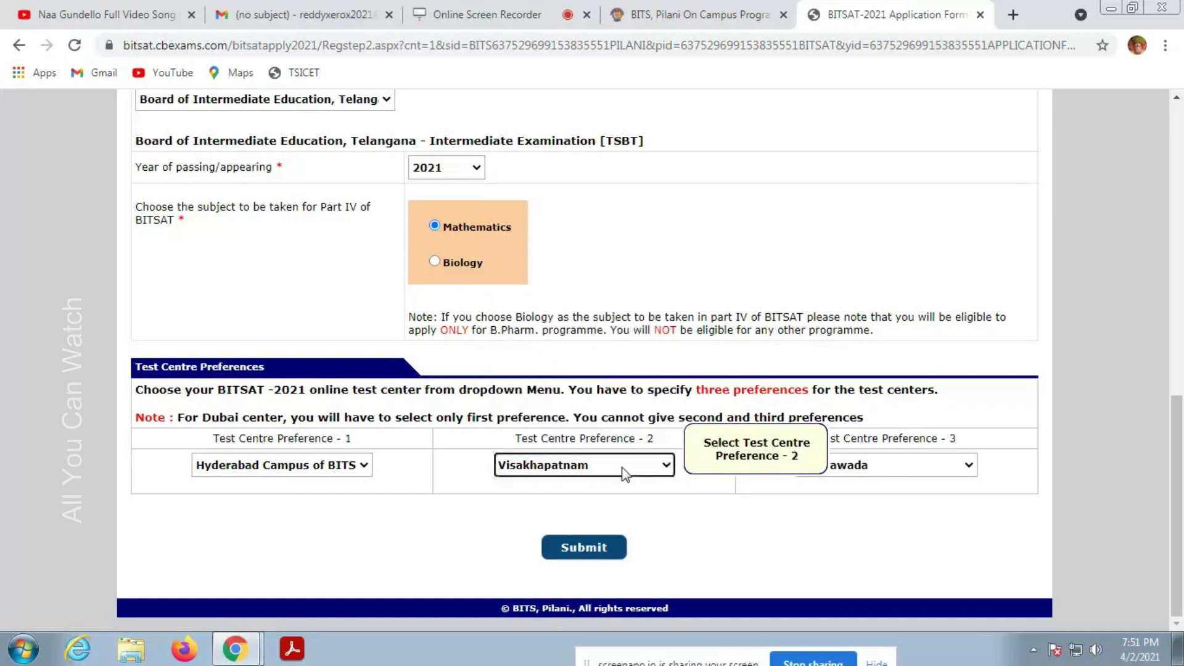
left_click(604, 474)
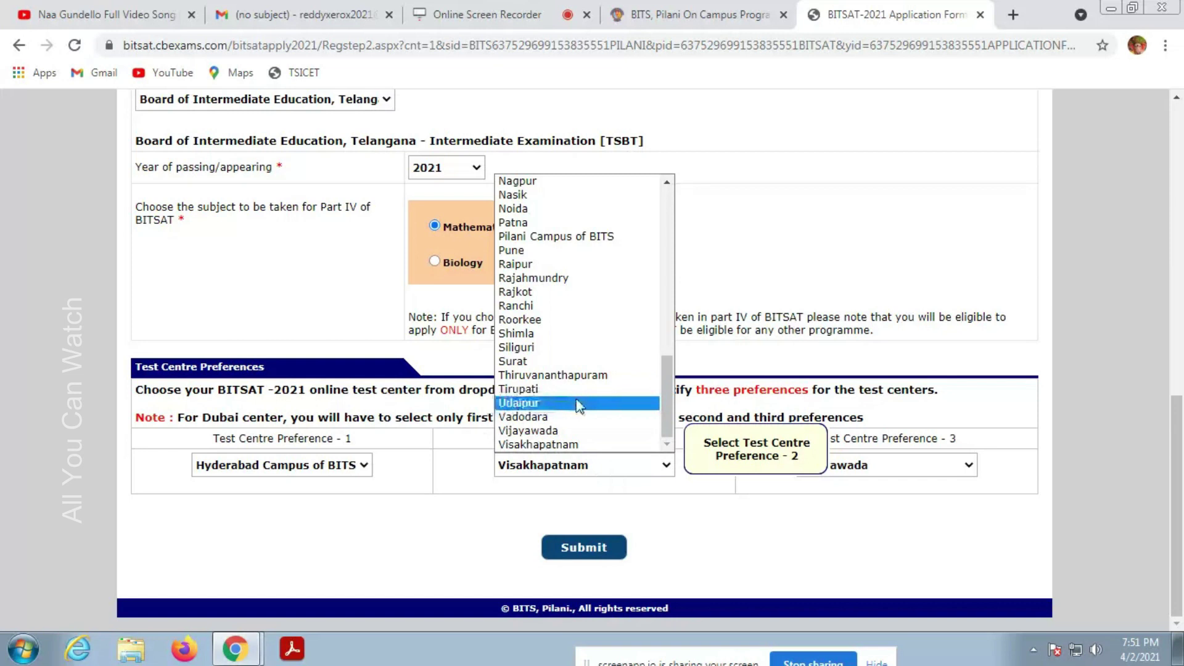
left_click(564, 429)
left_click(867, 476)
scroll(869, 444, "down", 1)
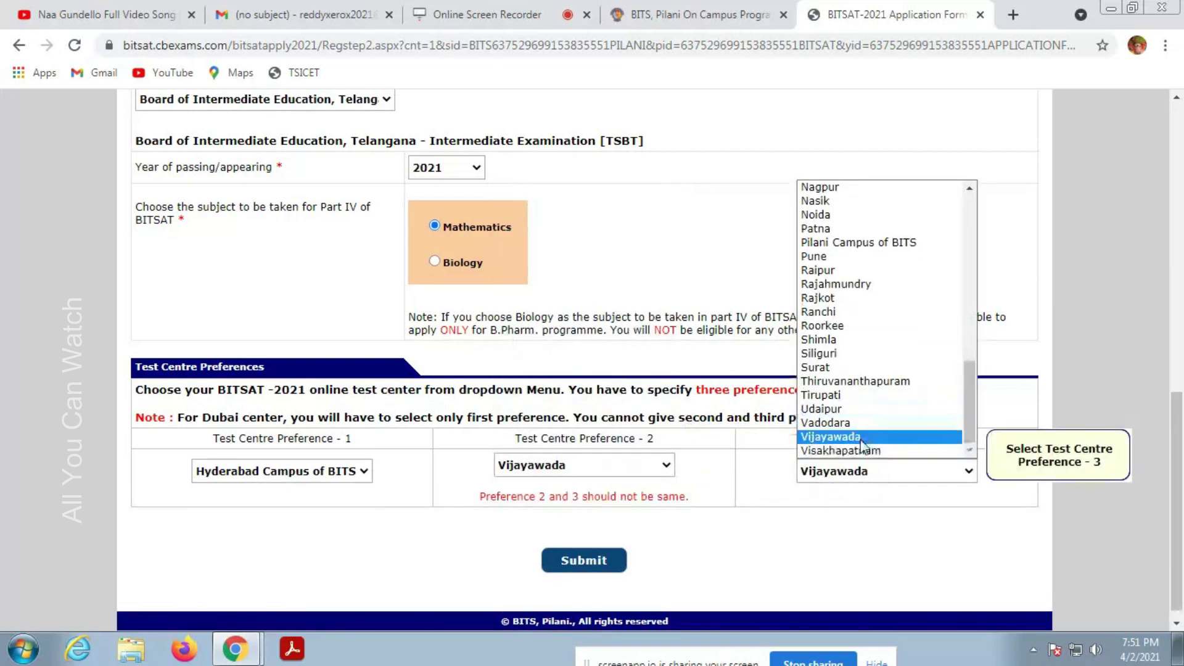
left_click(845, 450)
Submit the application details for review and confirm them.
left_click(614, 552)
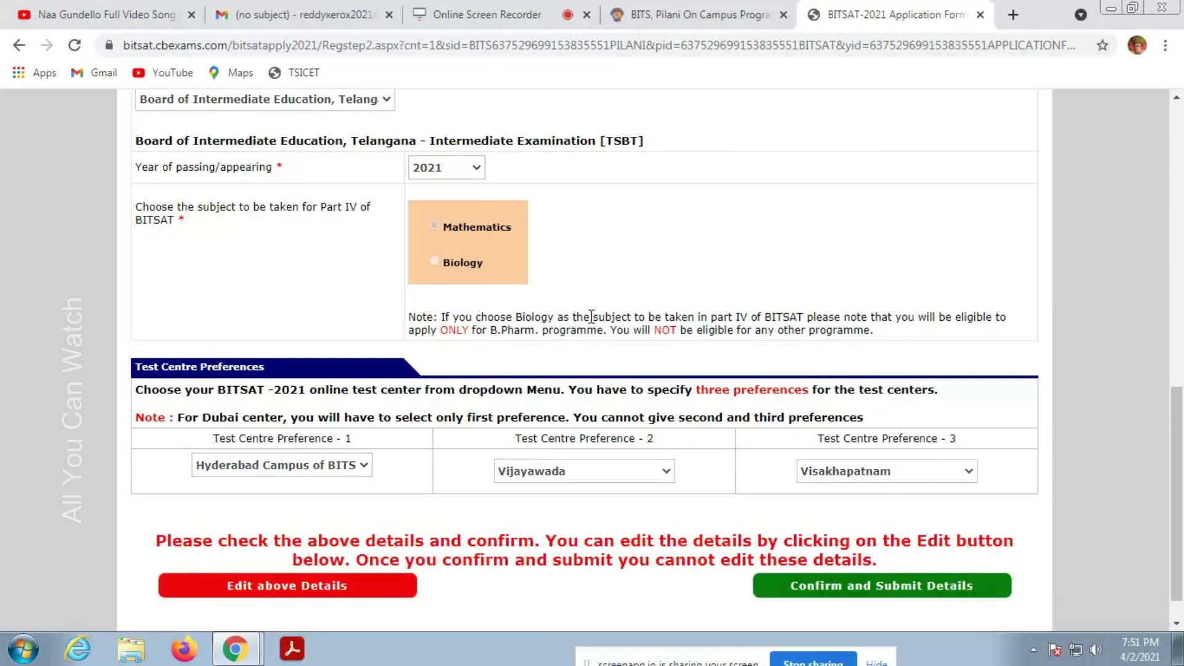
scroll(907, 563, "up", 10)
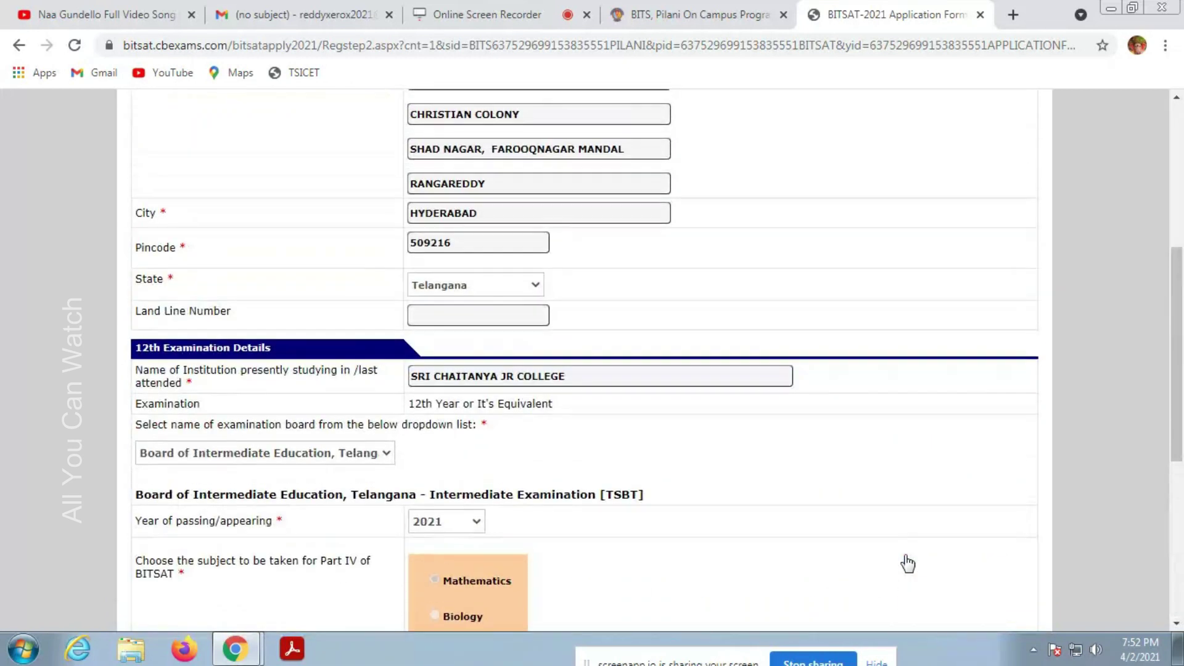
scroll(899, 549, "down", 10)
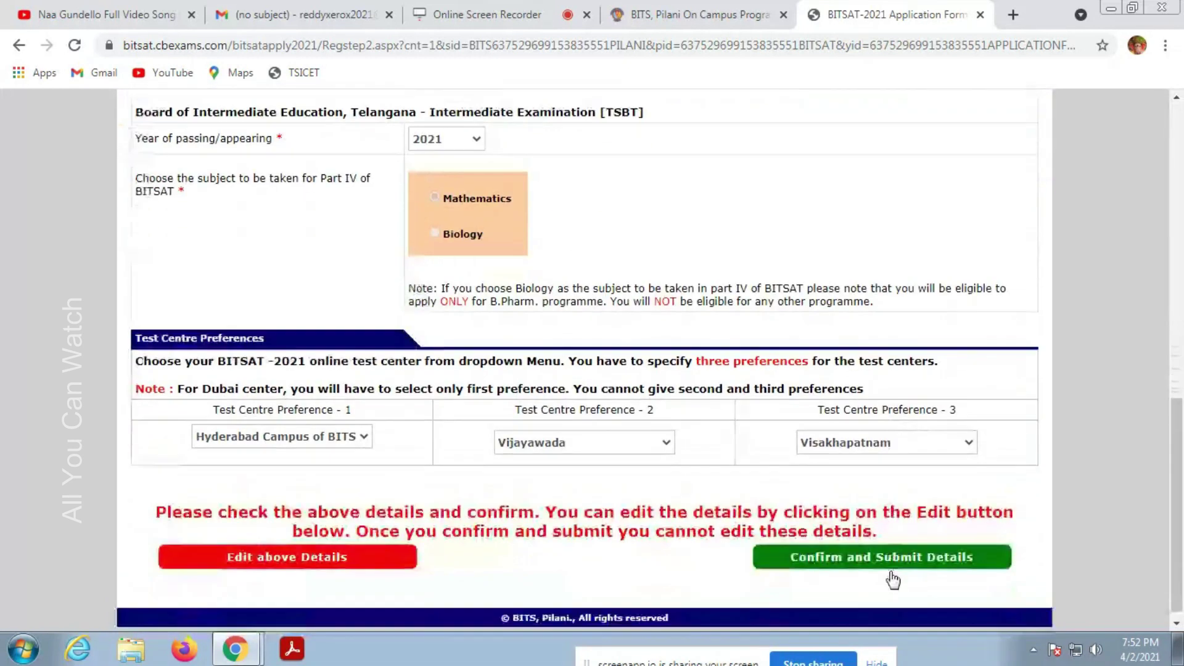
left_click(891, 555)
scroll(688, 403, "down", 3)
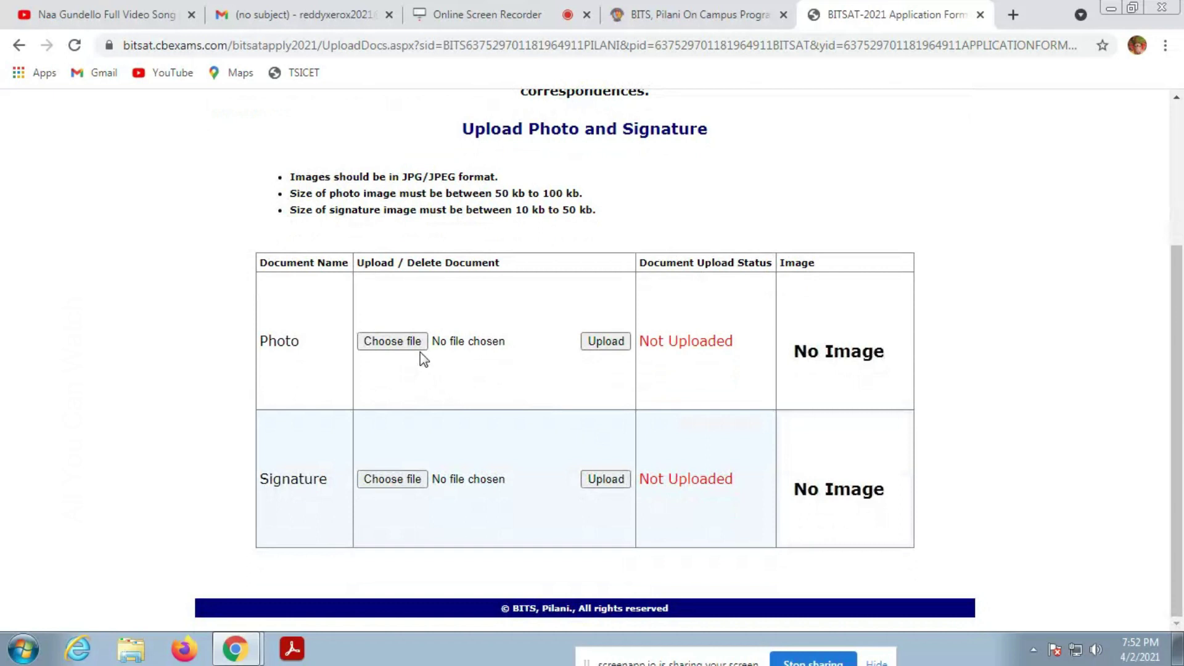
Try uploading PHOTO.jpg as the photo, which is rejected for not being 50–200 kb.
left_click(398, 343)
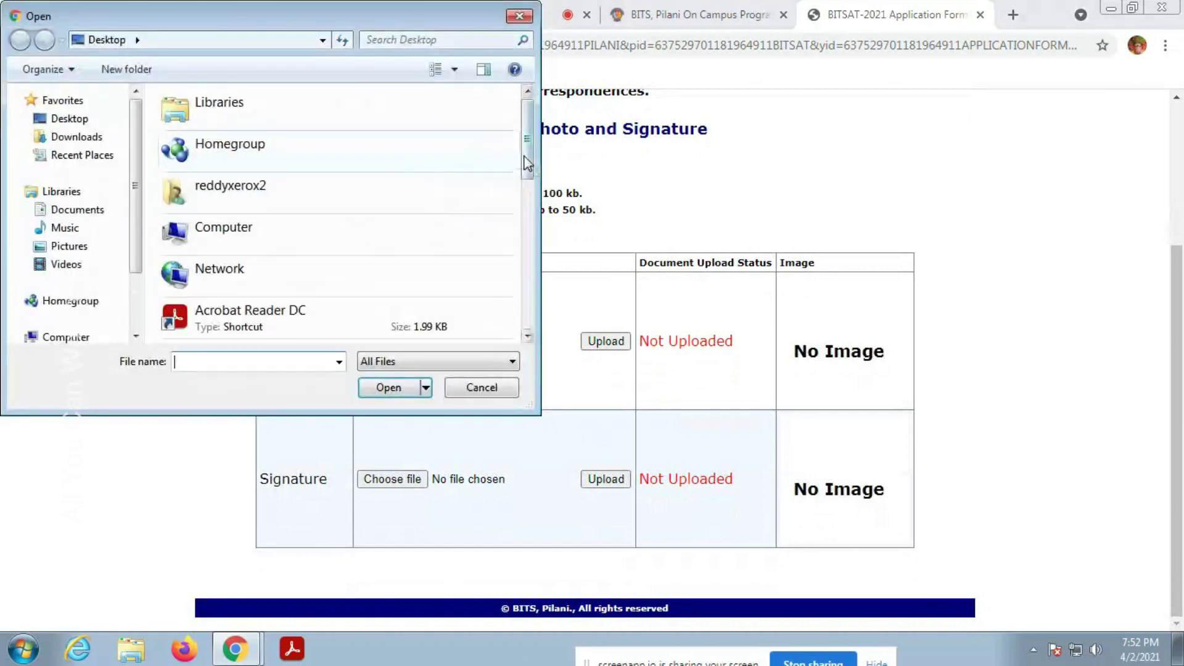
left_click_drag(527, 164, 529, 304)
double_click(312, 275)
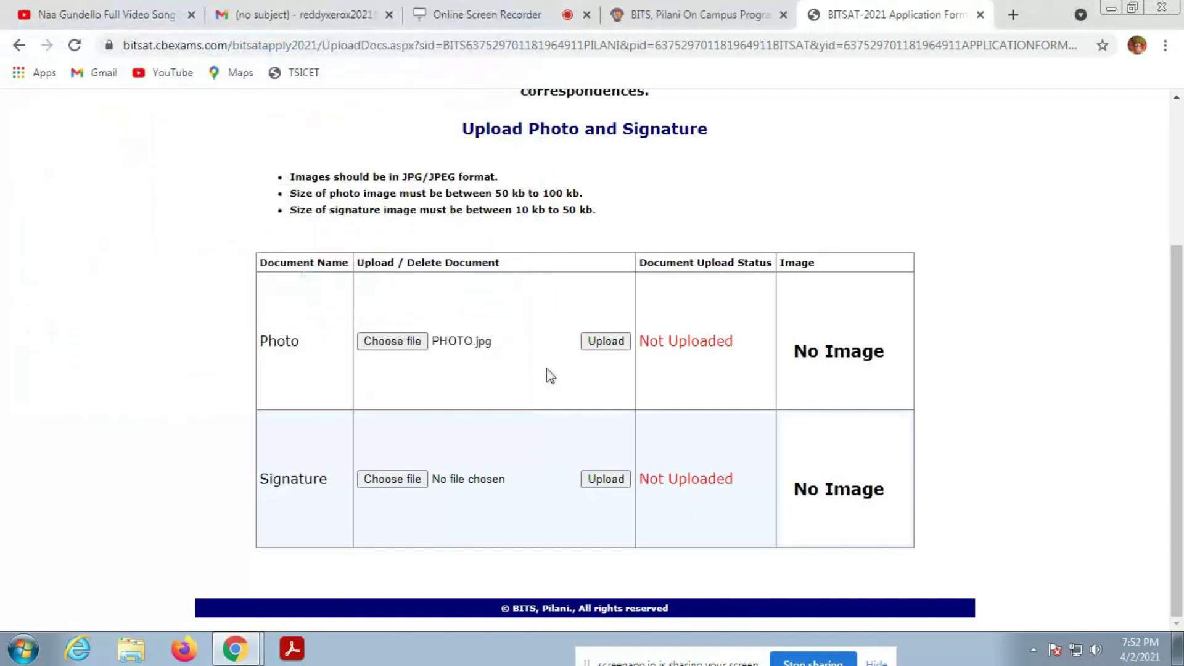
left_click(610, 343)
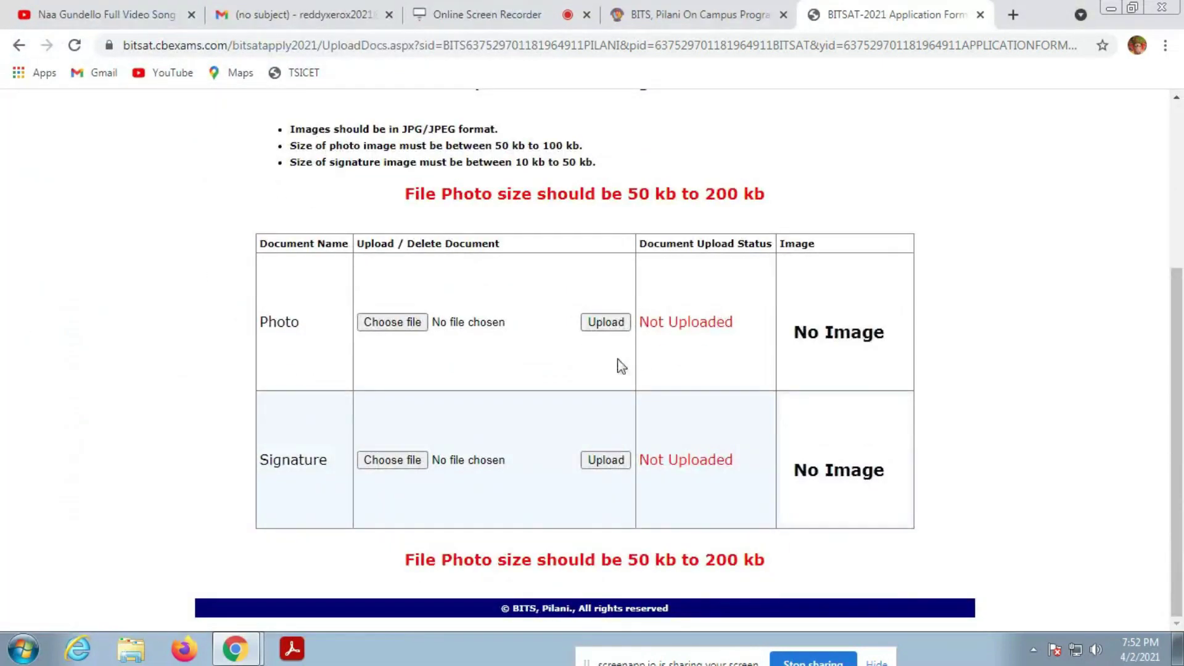
left_click(1110, 9)
Enlarge PHOTO to 200% (518 x 694 pixels) in Picture Manager and save it.
left_click(827, 243)
right_click(826, 243)
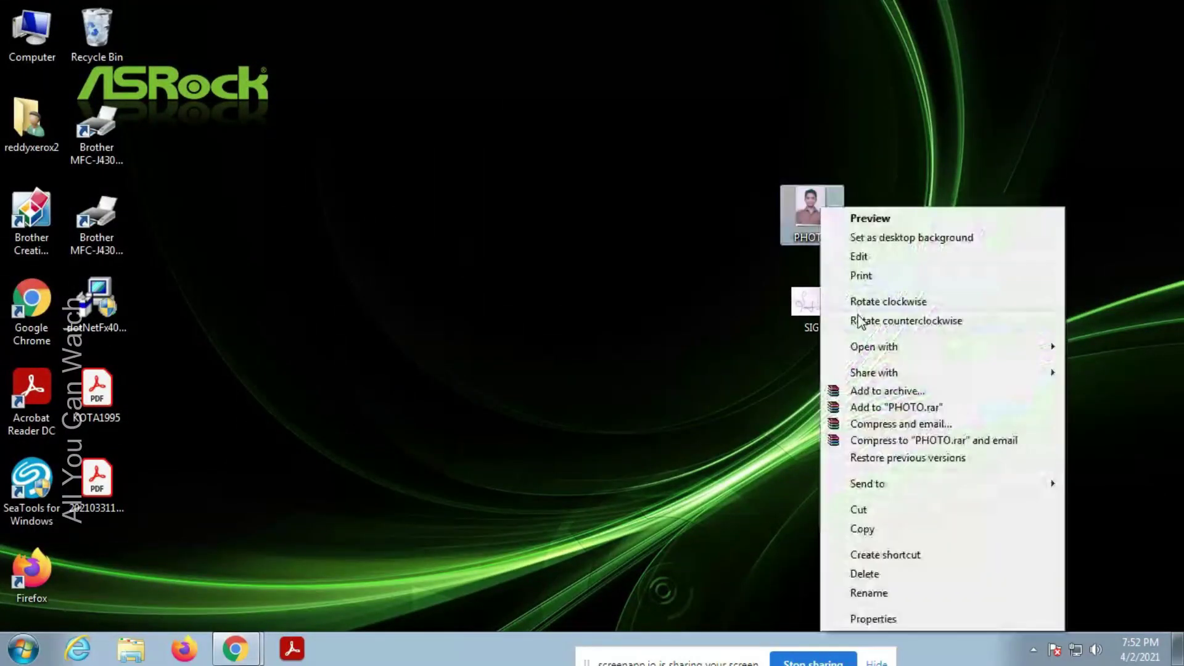
mouse_move(851, 351)
left_click(685, 384)
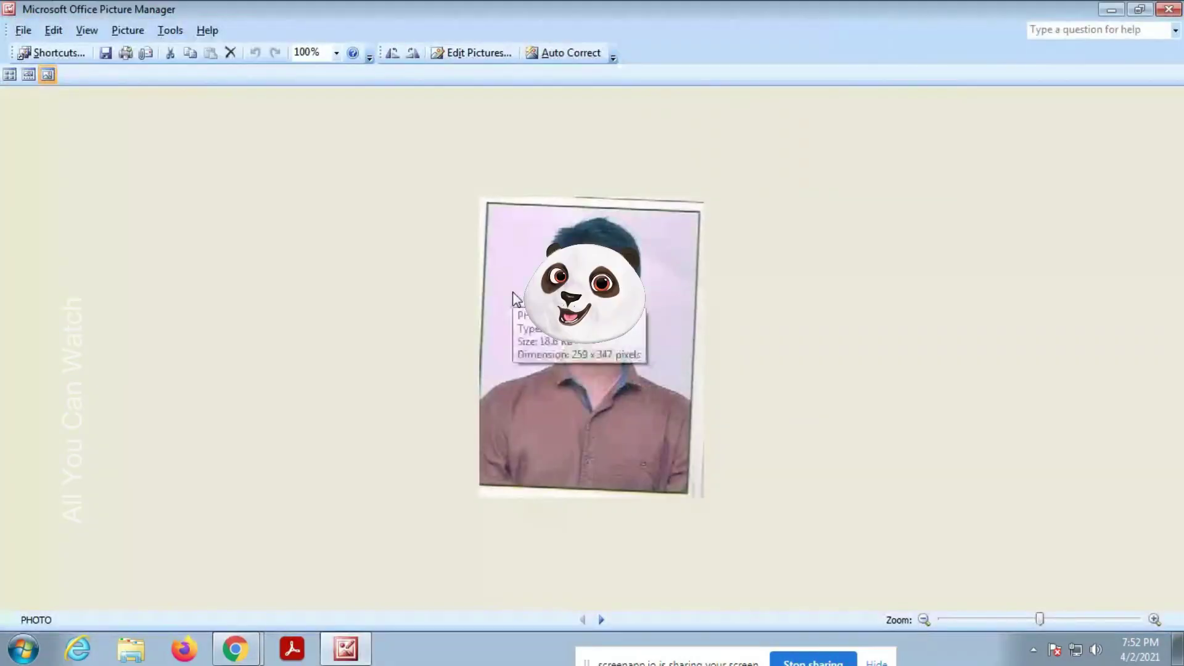
left_click(475, 53)
left_click(1048, 362)
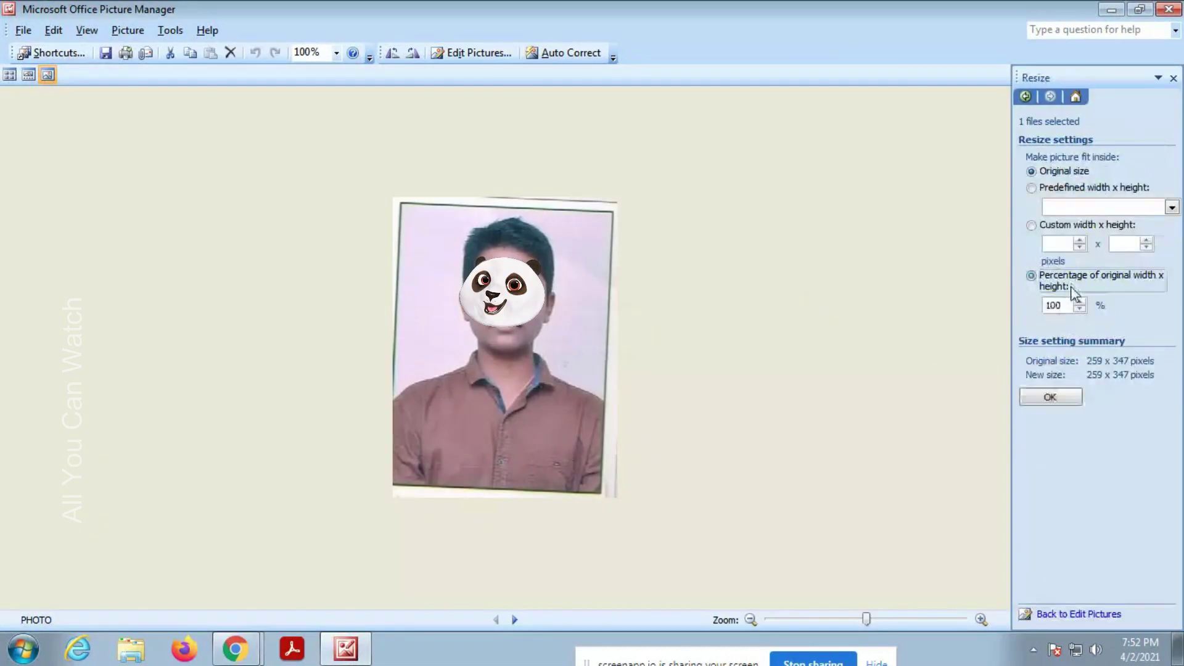
left_click(1062, 307)
key("BackSpace")
key("BackSpace")
key("BackSpace")
type("200")
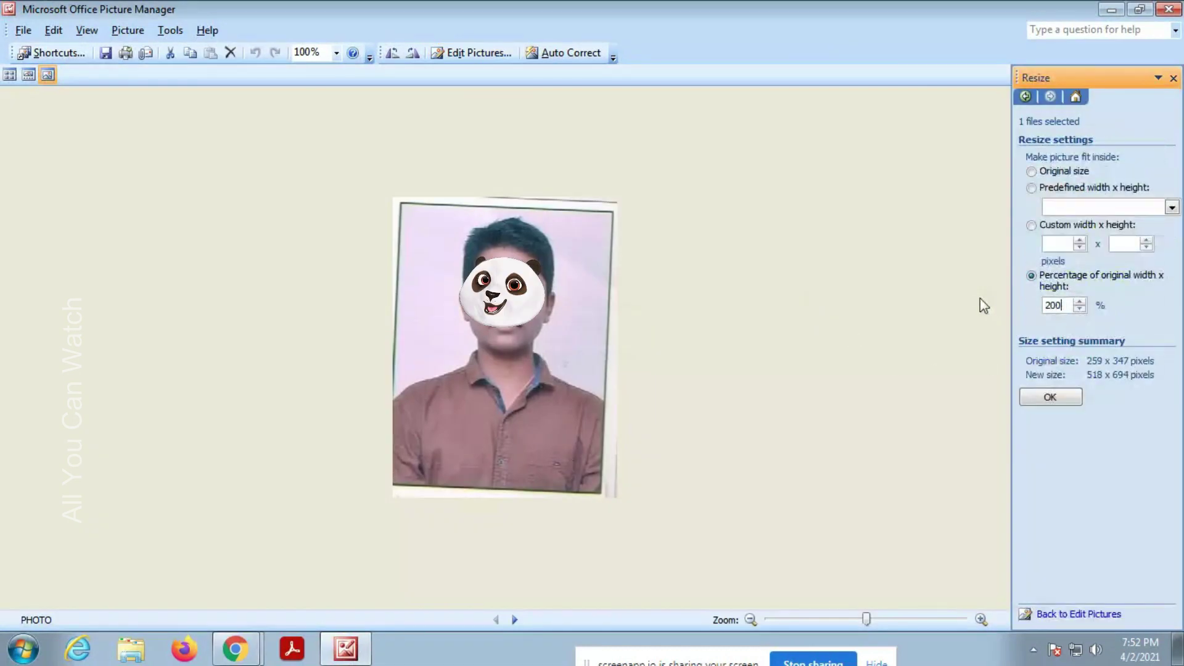
left_click(1032, 397)
left_click(125, 53)
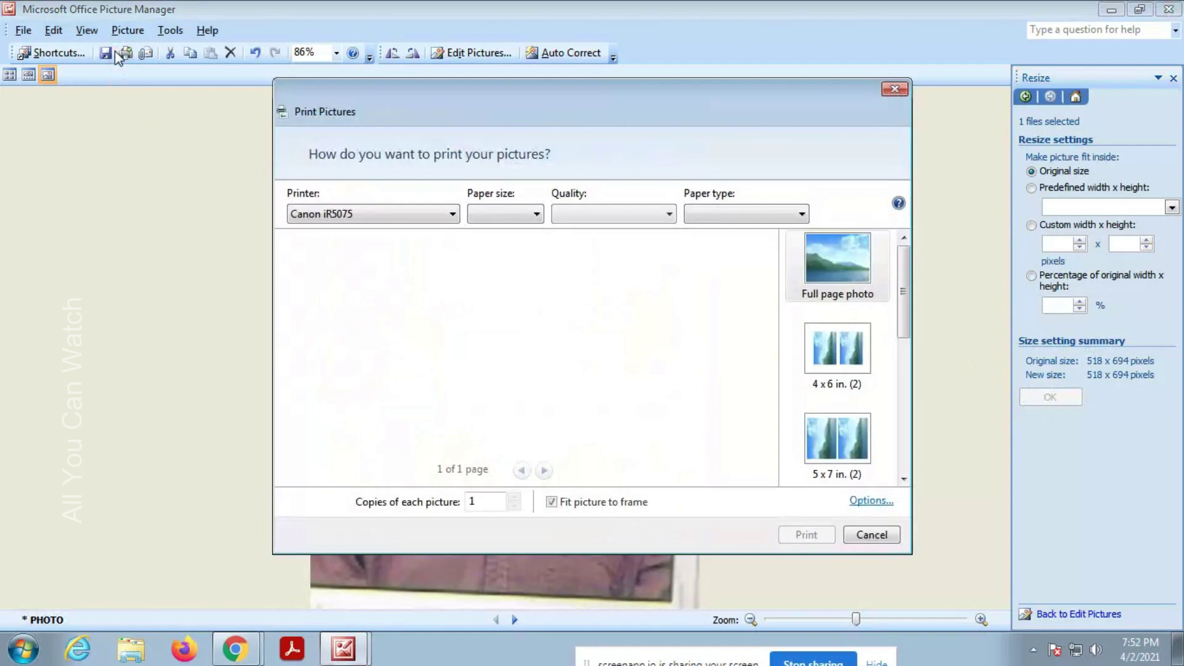
left_click(870, 534)
left_click(106, 53)
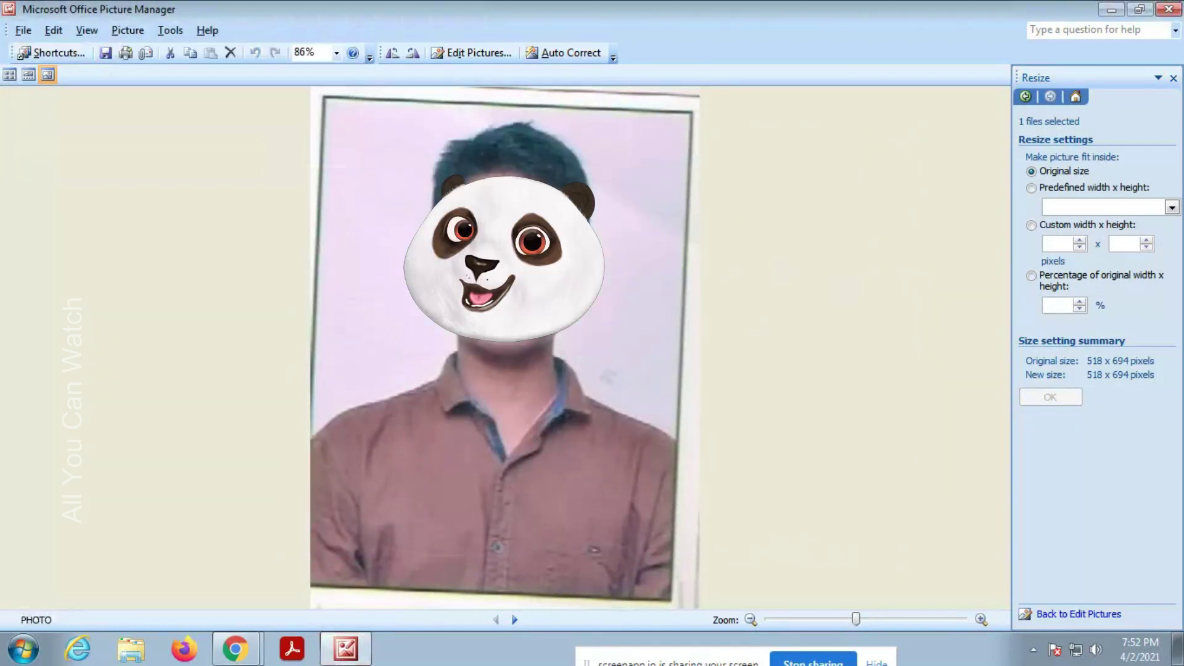
left_click(1168, 9)
Enlarge SIG to 200% (628 x 462 pixels) in Picture Manager and save it.
right_click(820, 330)
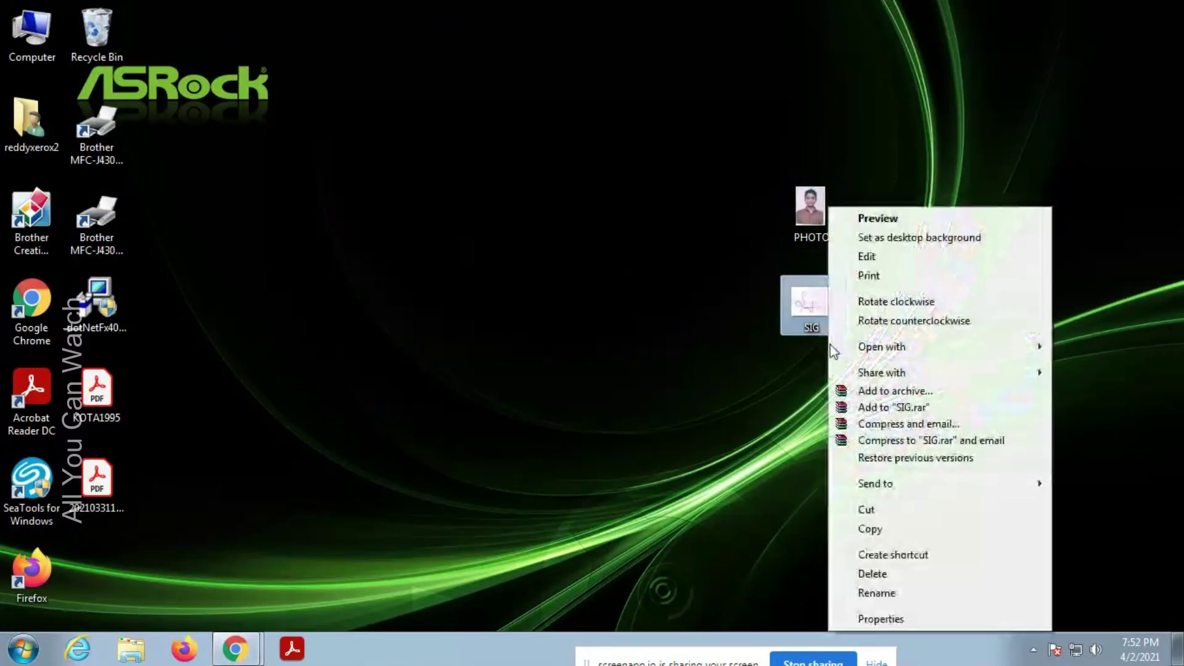
mouse_move(871, 349)
left_click(764, 389)
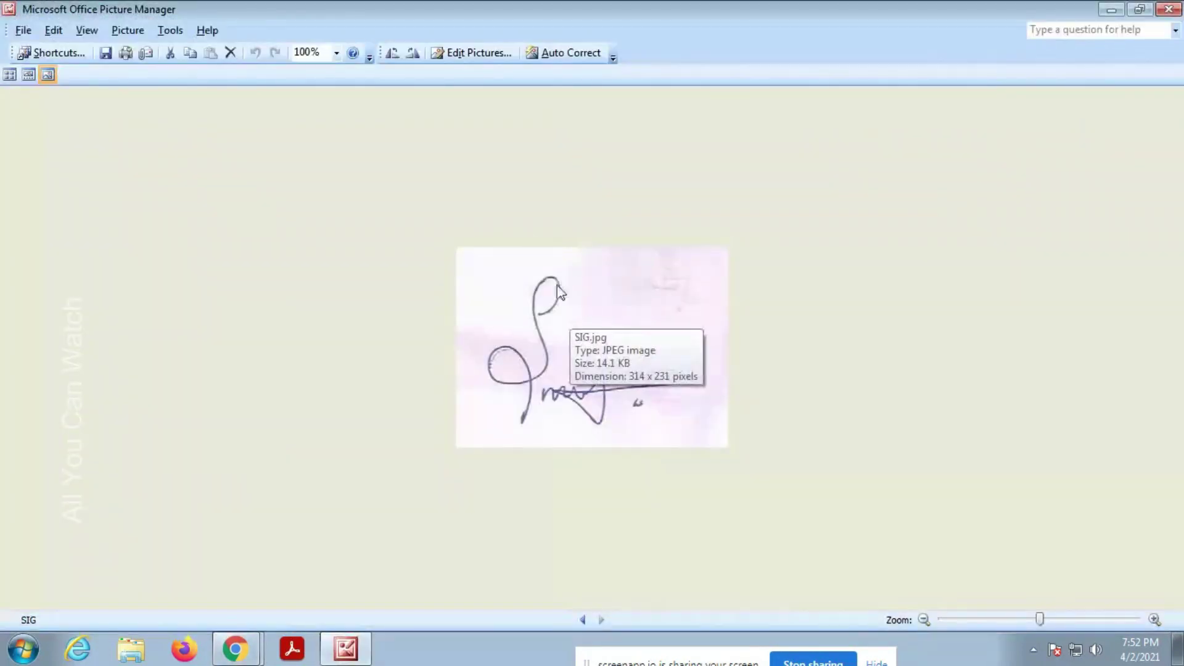
left_click(478, 53)
left_click(1056, 361)
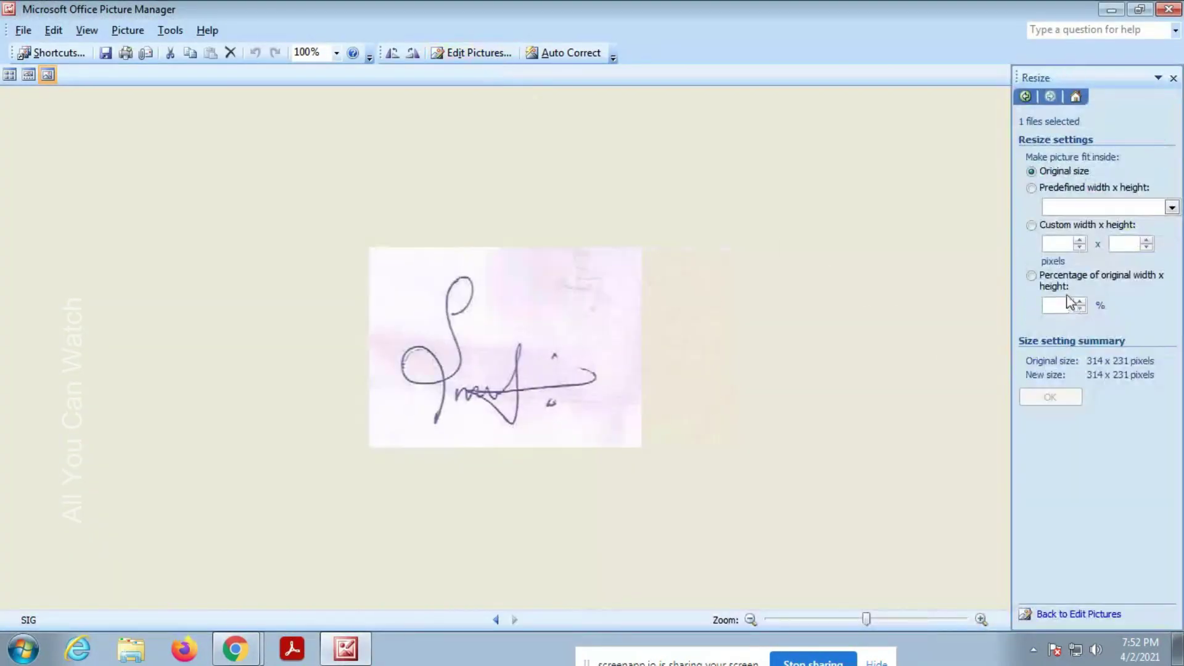
left_click(1031, 276)
double_click(1053, 305)
type("200")
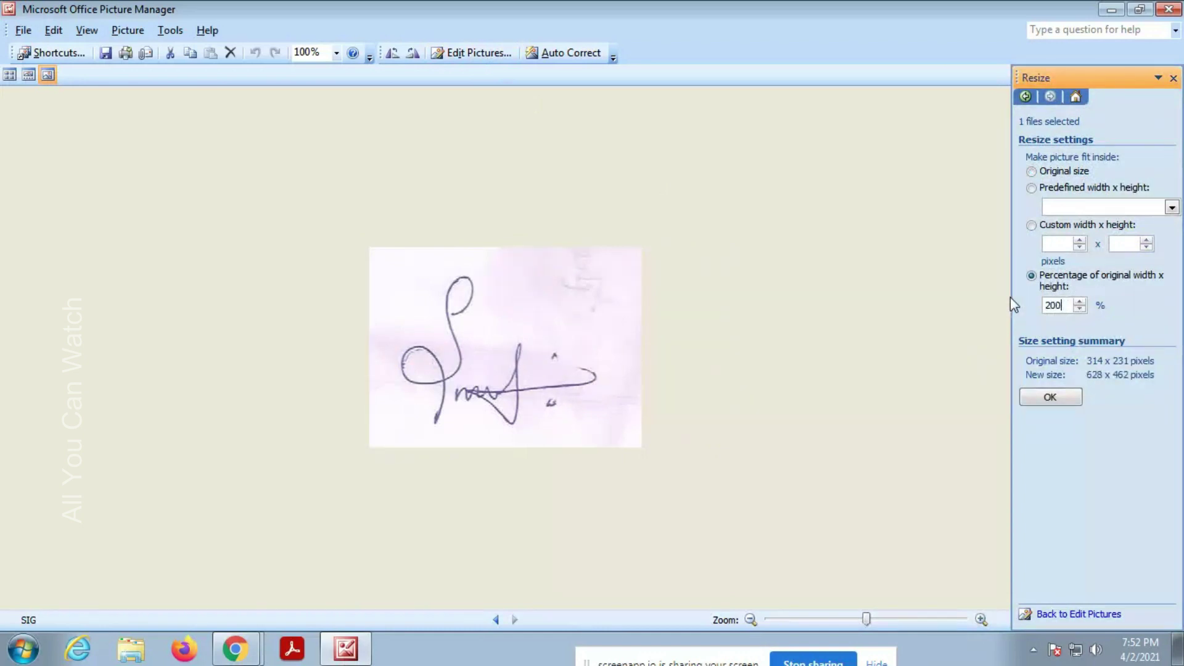
left_click(1042, 397)
left_click(106, 53)
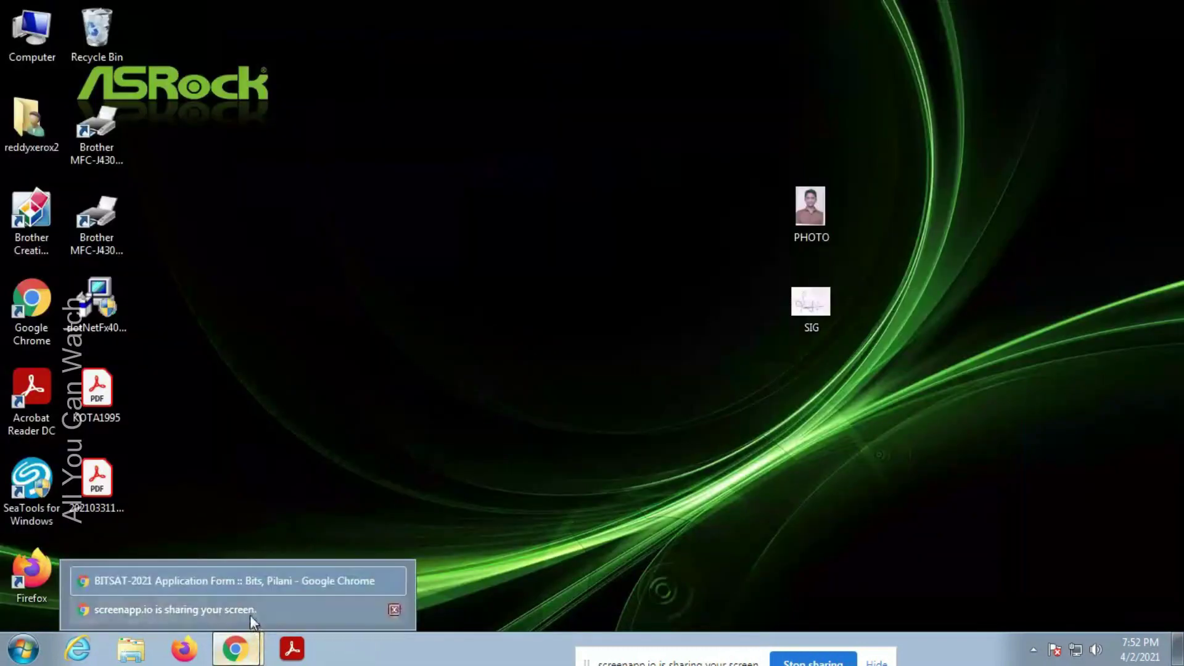
Retry uploading PHOTO as the photo; it stays Not Uploaded with the 50–200 kb warning.
left_click(257, 588)
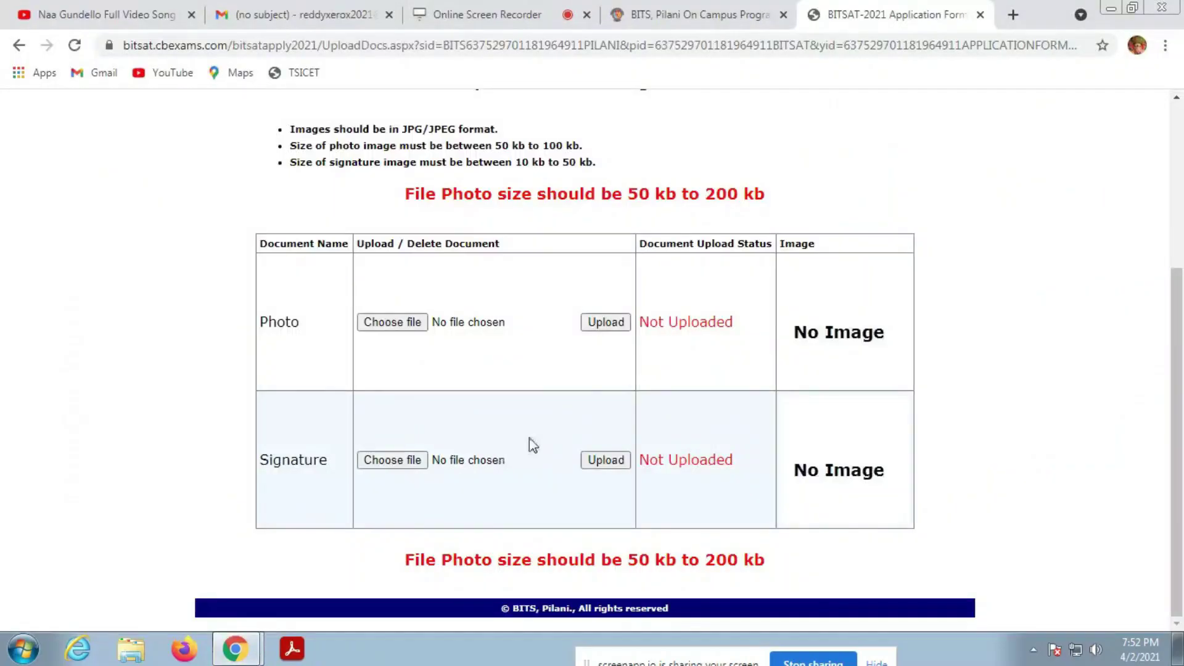
left_click(370, 325)
scroll(510, 186, "down", 10)
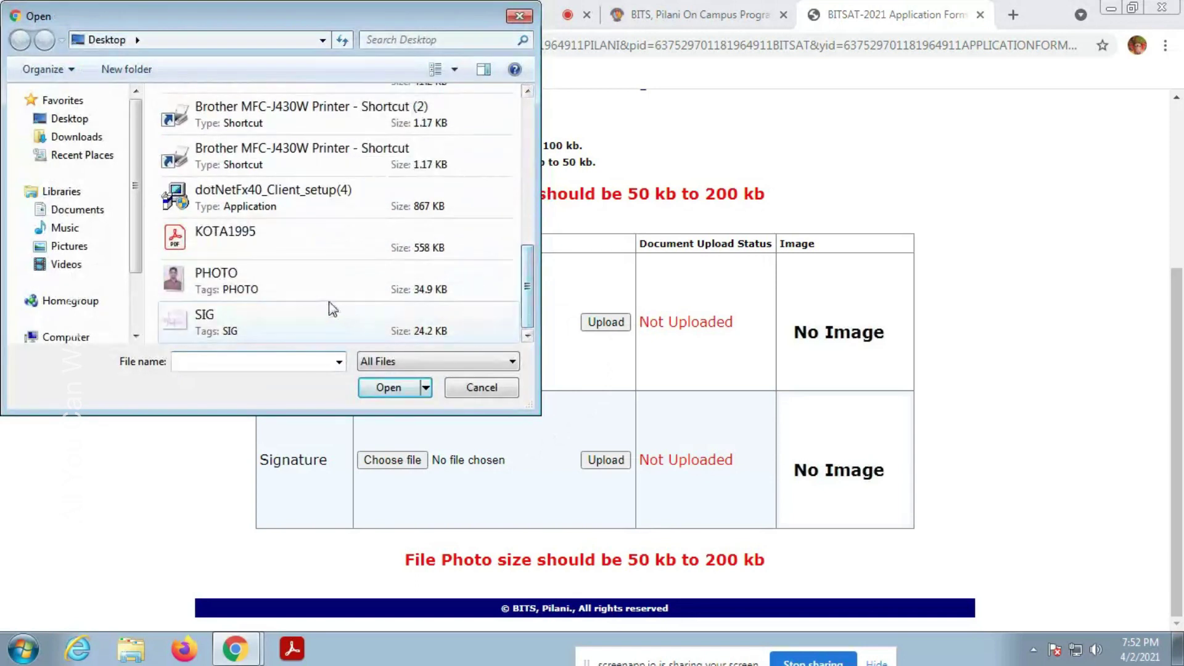
double_click(333, 280)
left_click(604, 322)
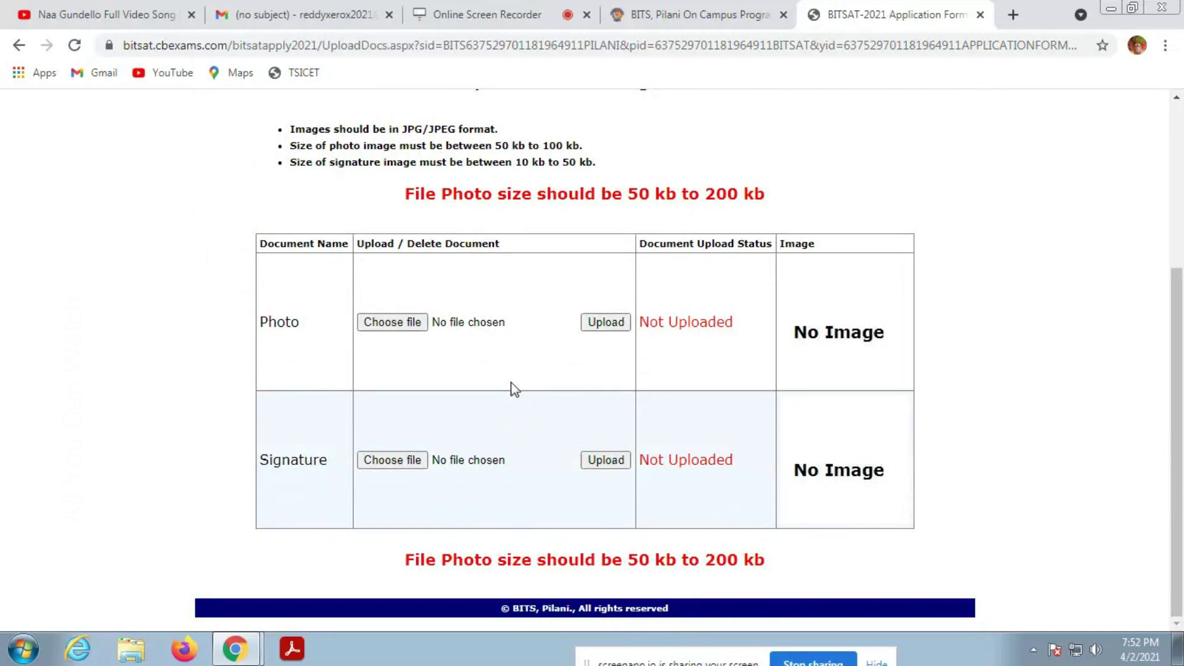
Enlarge PHOTO to 200% (1036 x 1388 pixels), save it with Ctrl+S and close it.
left_click(1110, 10)
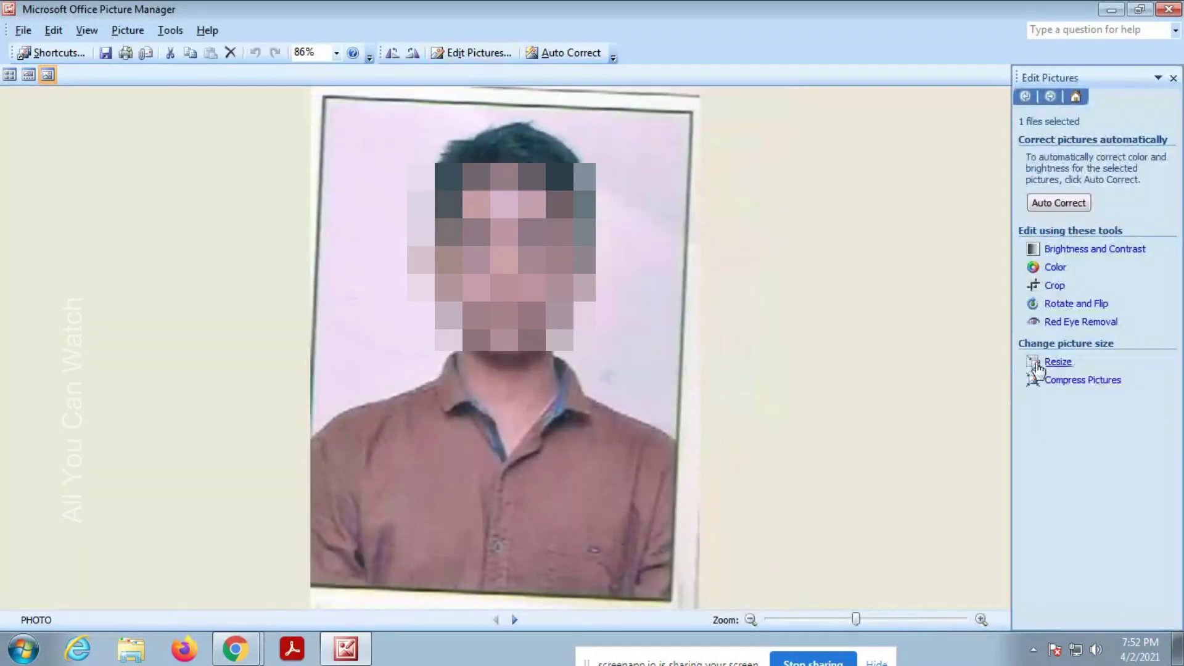
left_click(1057, 362)
left_click(1031, 276)
type("2")
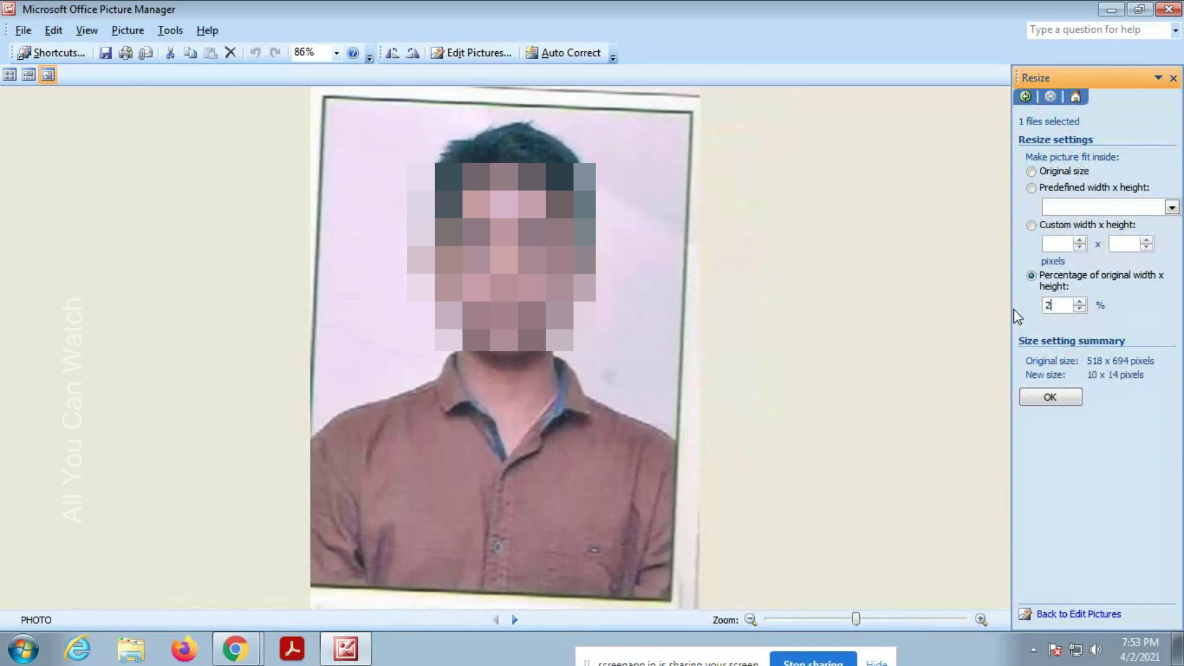
type("00")
left_click(1050, 400)
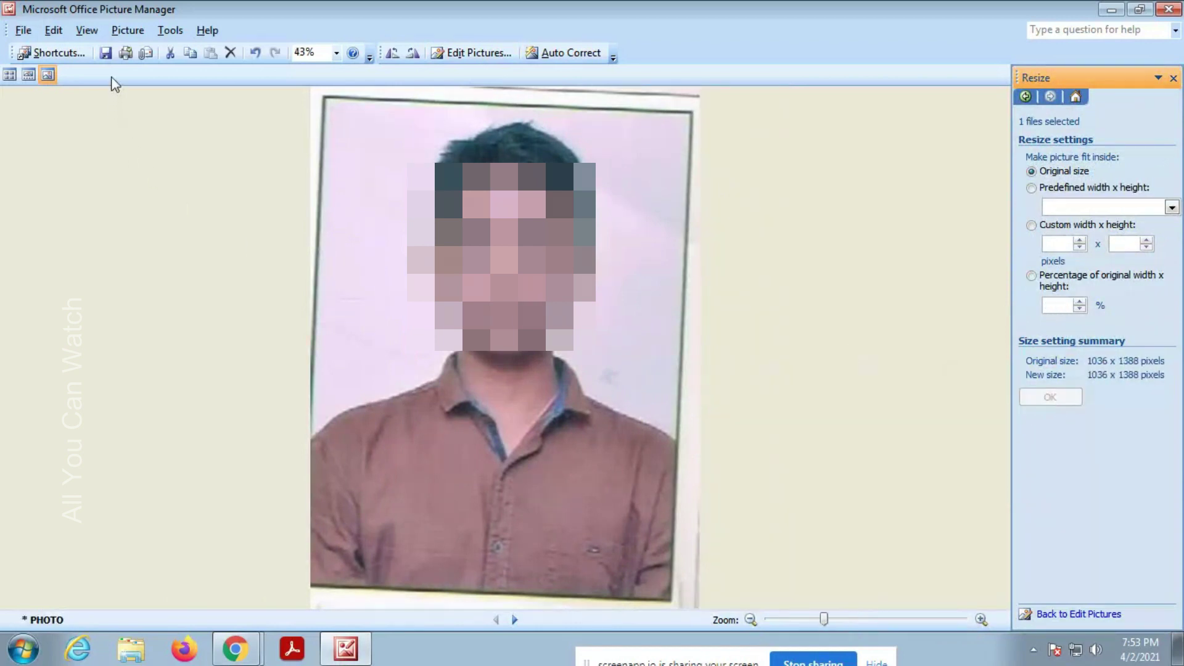
key("ctrl+s")
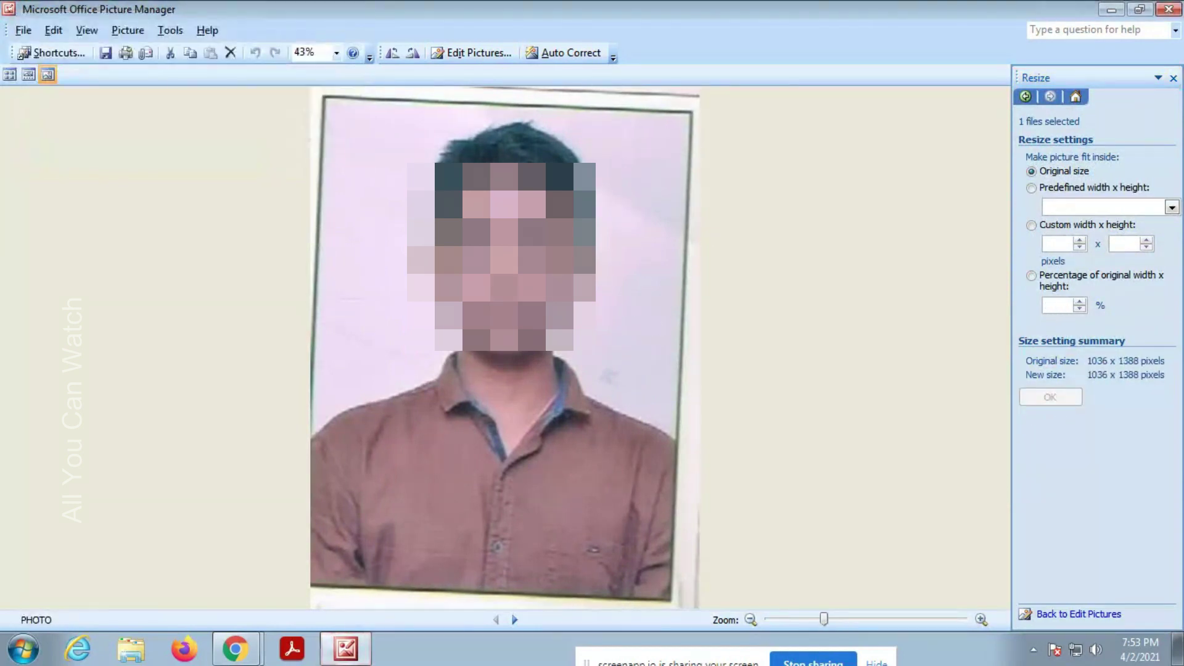
left_click(1169, 9)
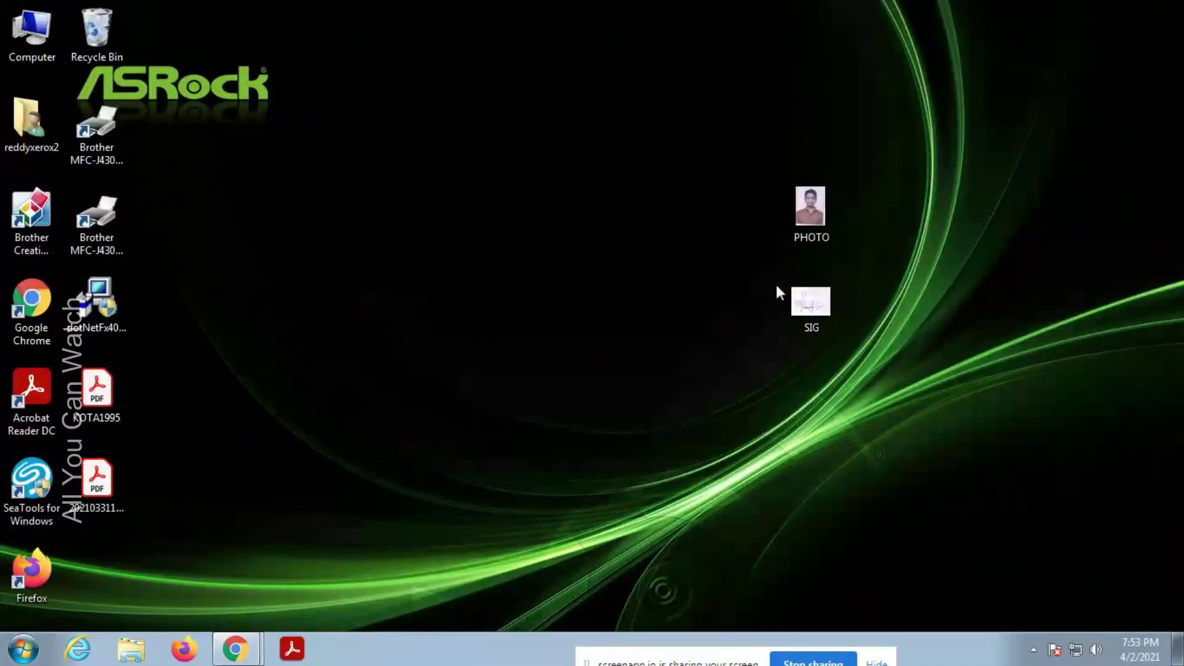
Open SIG in Picture Manager and enter a 250% resize percentage.
right_click(796, 302)
mouse_move(848, 355)
left_click(731, 384)
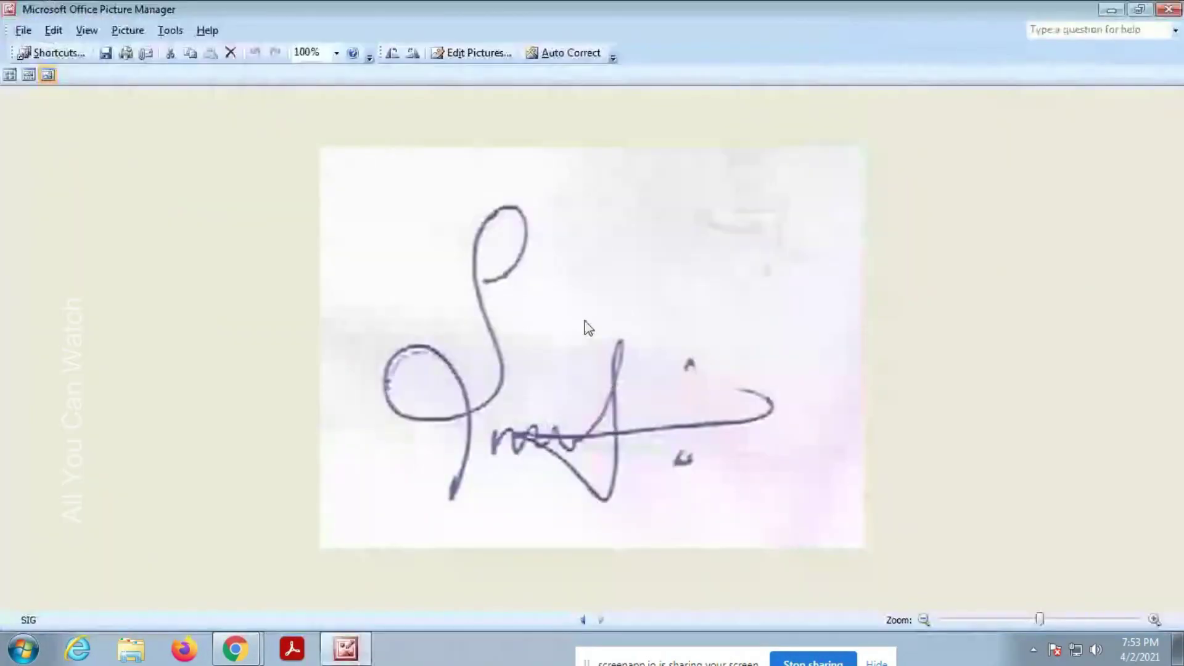
left_click(477, 53)
left_click(1048, 360)
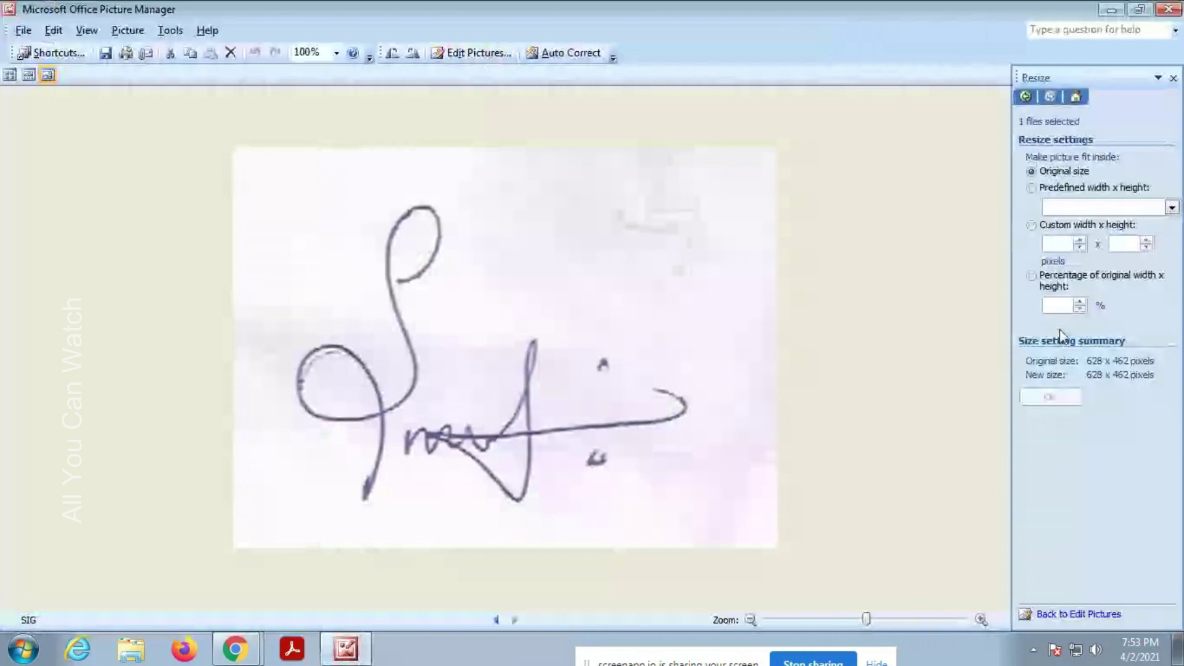
left_click(1031, 276)
type("250")
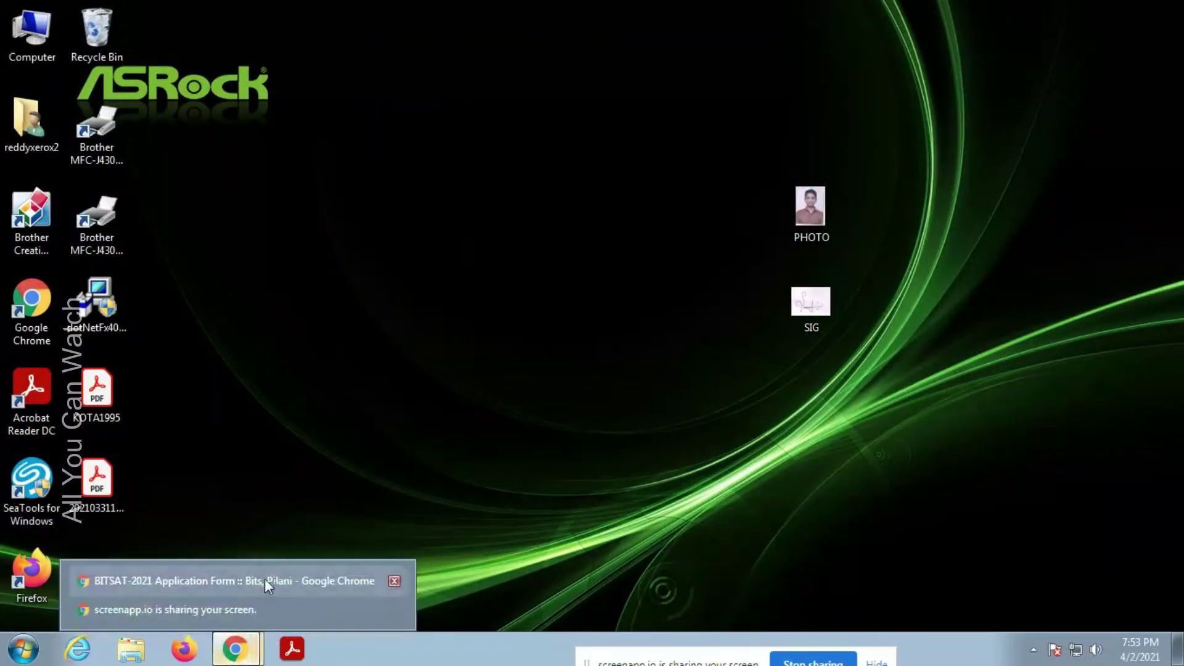
left_click(264, 580)
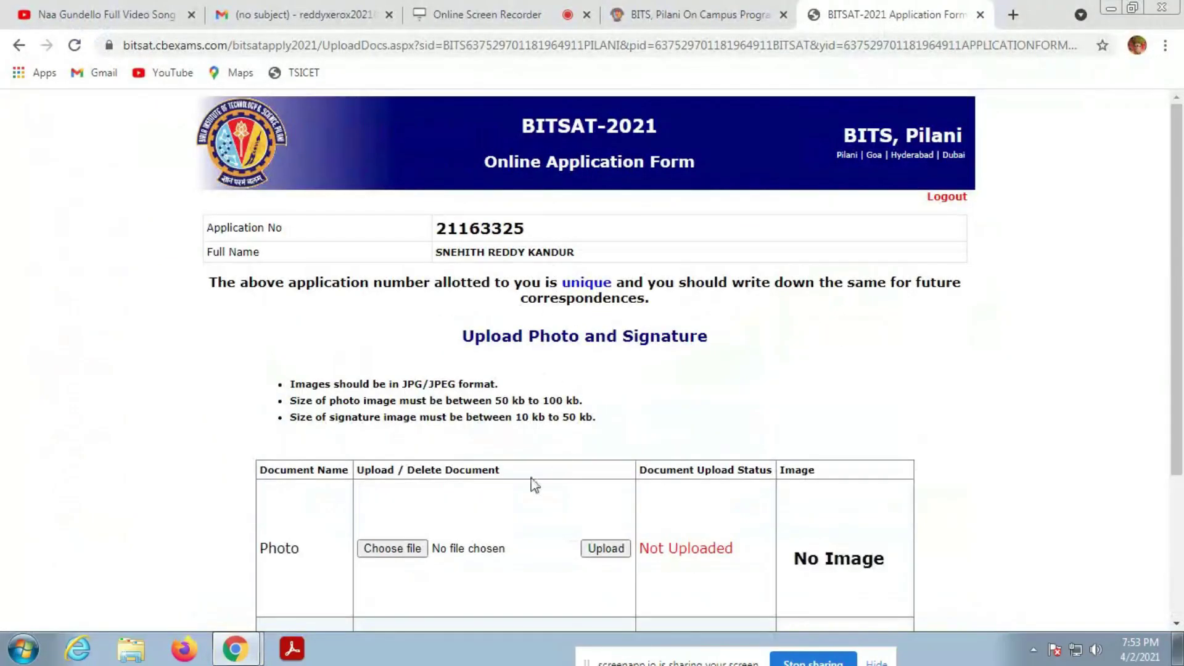
Upload PHOTO as the photo, which now shows as Uploaded.
left_click(413, 549)
scroll(504, 307, "down", 8)
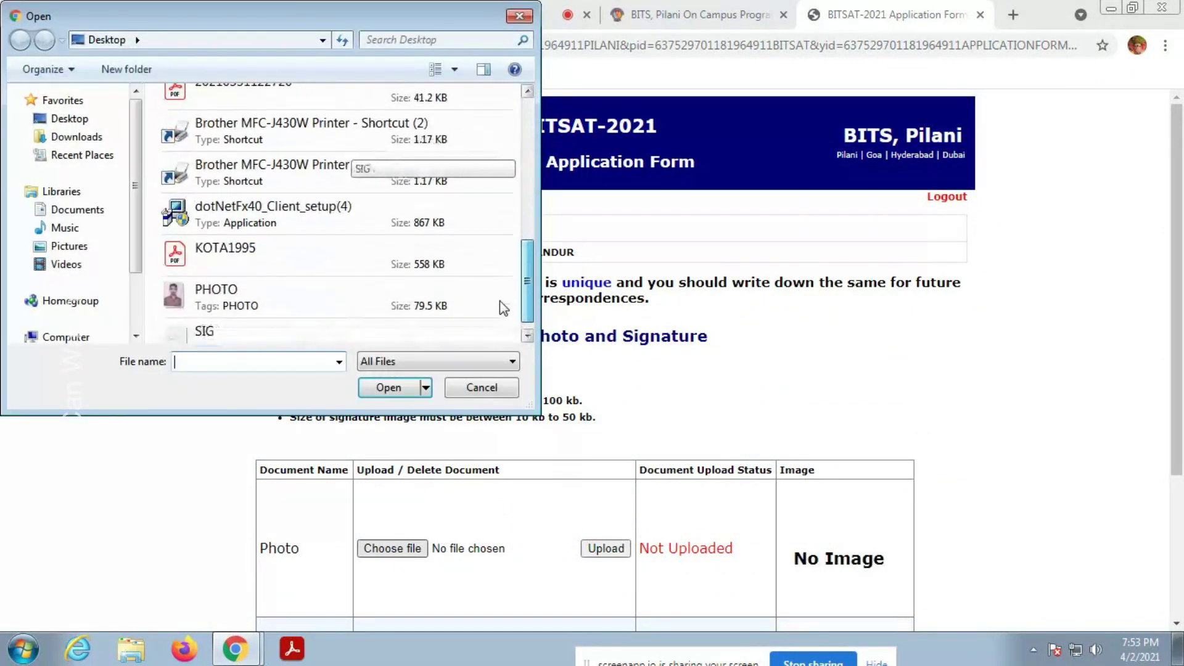
double_click(272, 281)
scroll(611, 456, "down", 2)
left_click(613, 461)
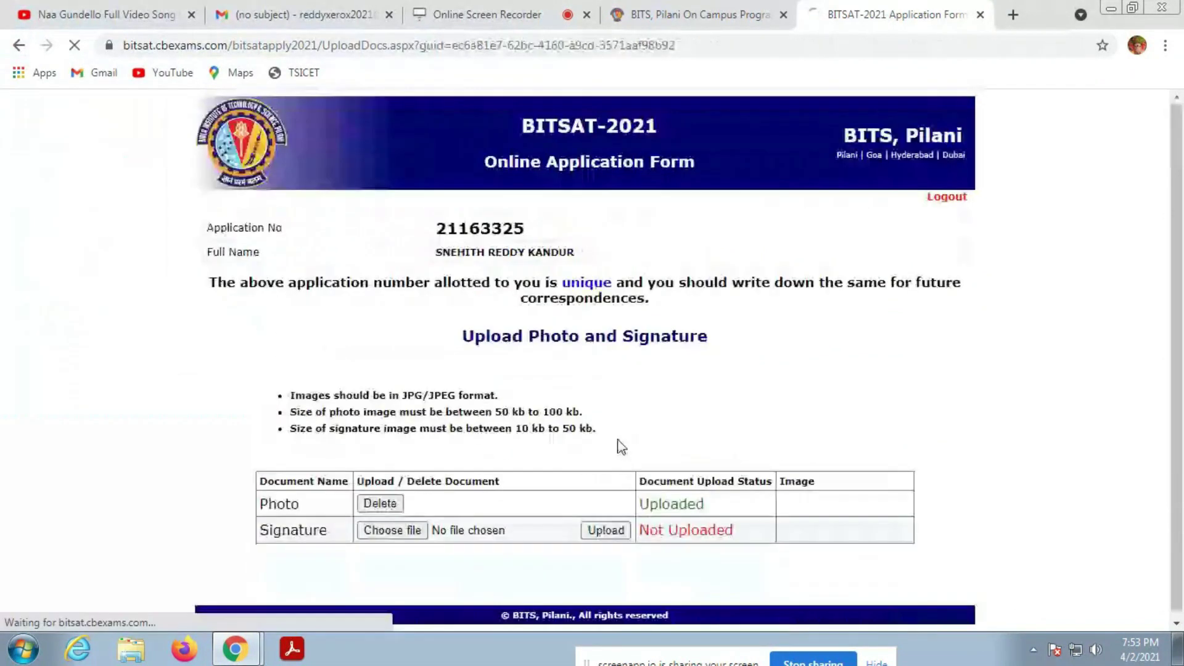
Try uploading SIG as the signature, which is rejected for not being 10–50 kb.
scroll(509, 494, "down", 2)
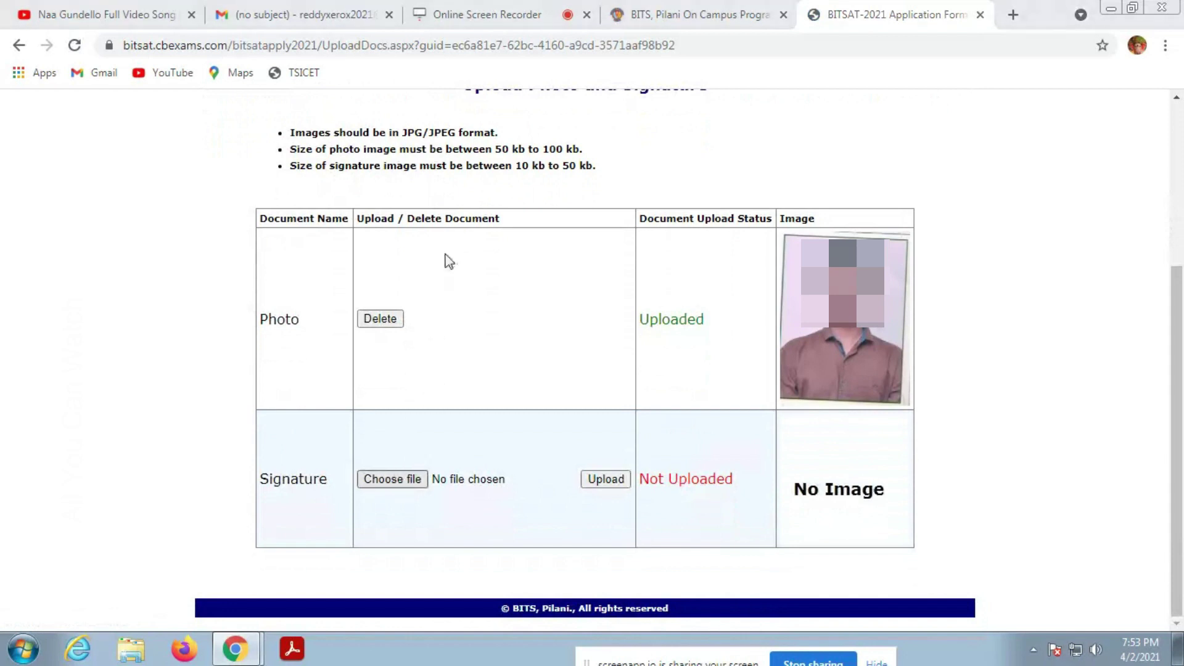
left_click(392, 479)
scroll(344, 234, "down", 5)
double_click(259, 330)
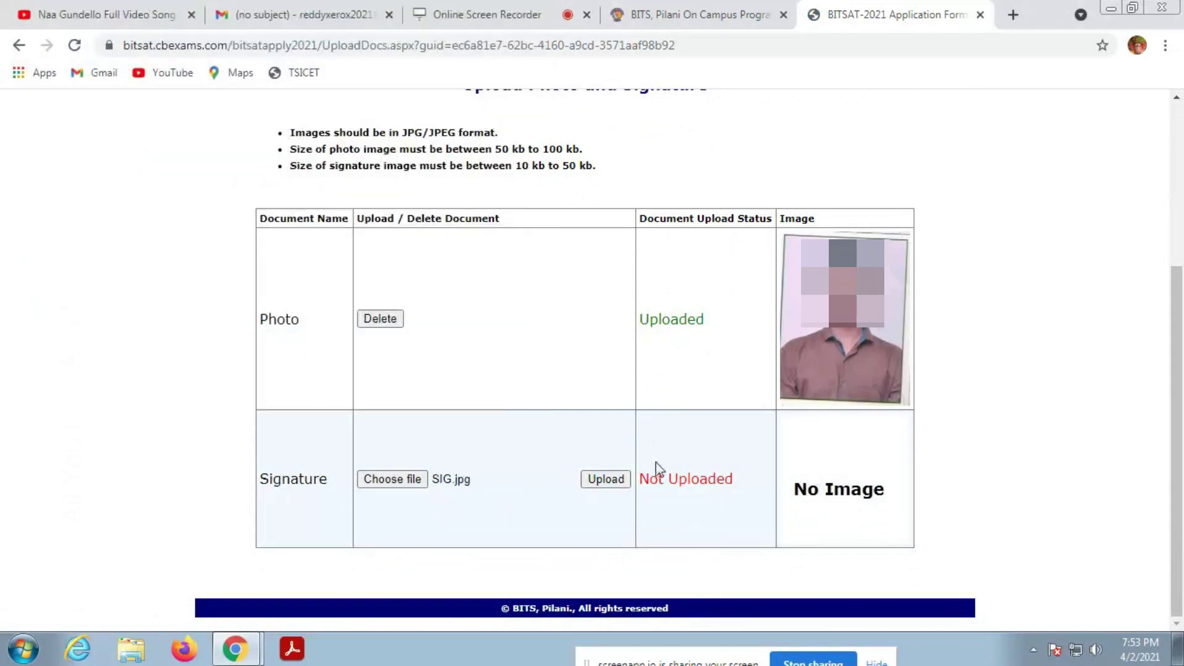
left_click(605, 479)
scroll(620, 393, "down", 5)
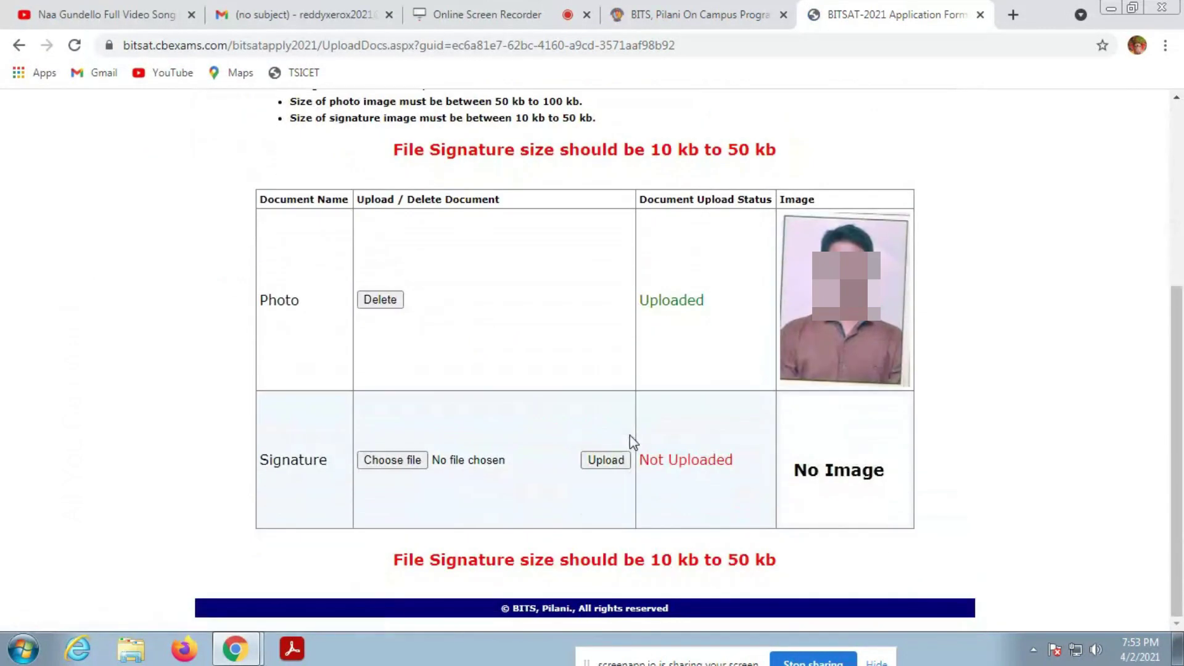
Shrink SIG at 60% from 1570 x 1155 to 942 x 693 pixels and save it.
left_click(1111, 7)
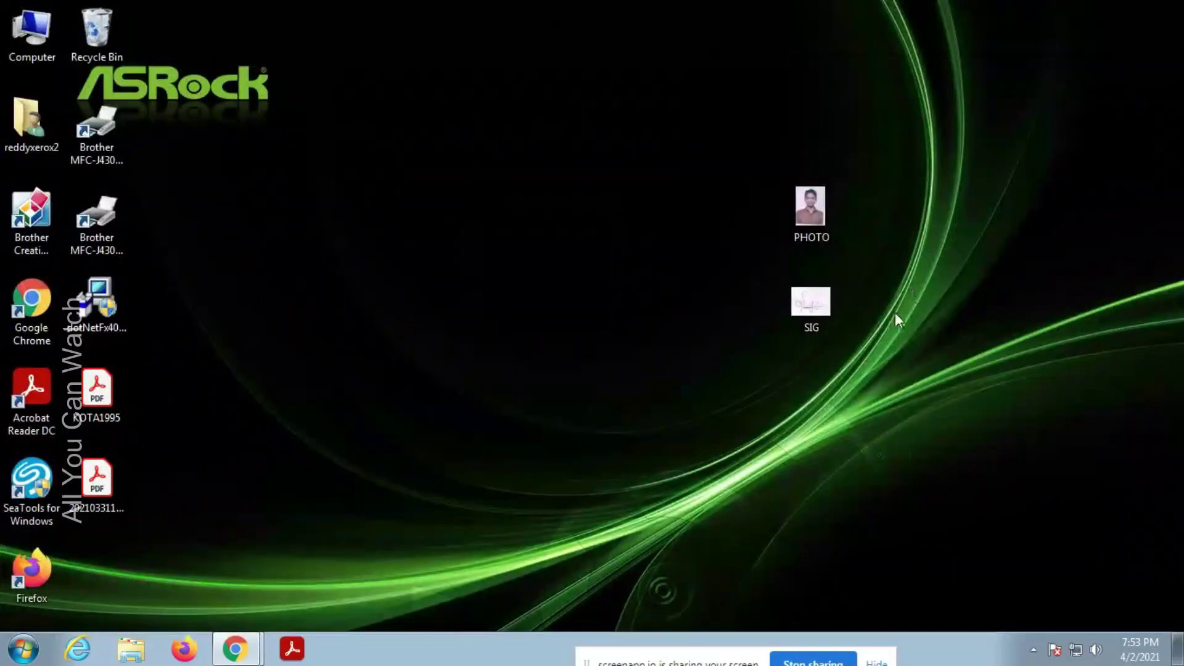
right_click(808, 327)
mouse_move(871, 348)
left_click(686, 384)
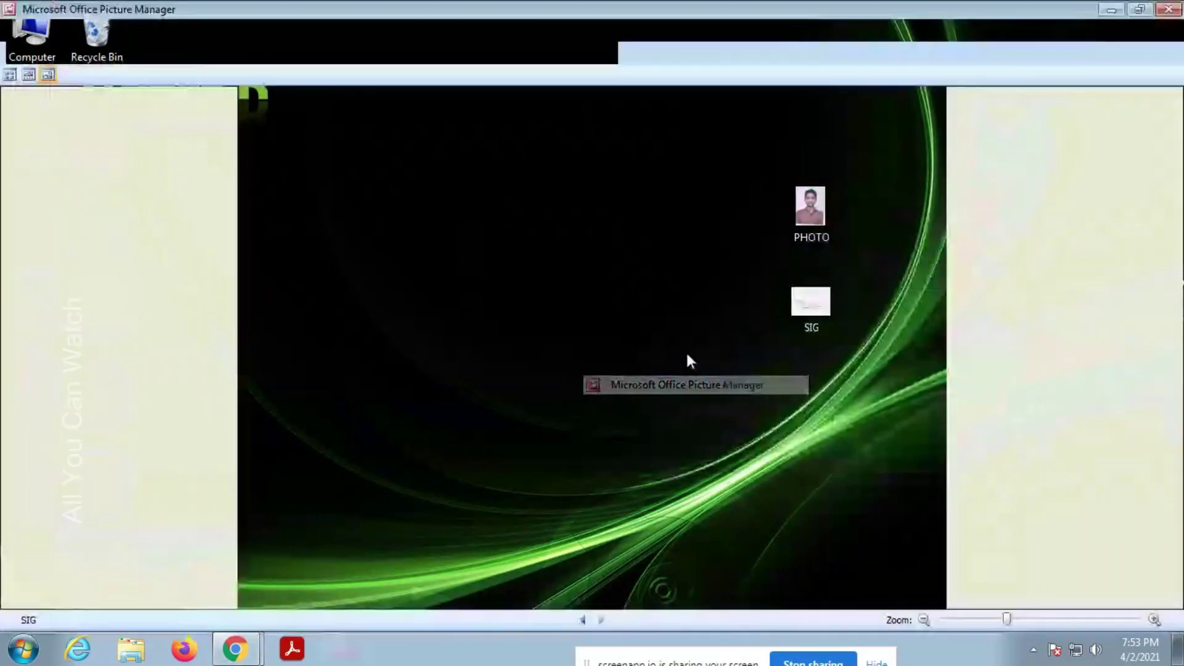
left_click(475, 53)
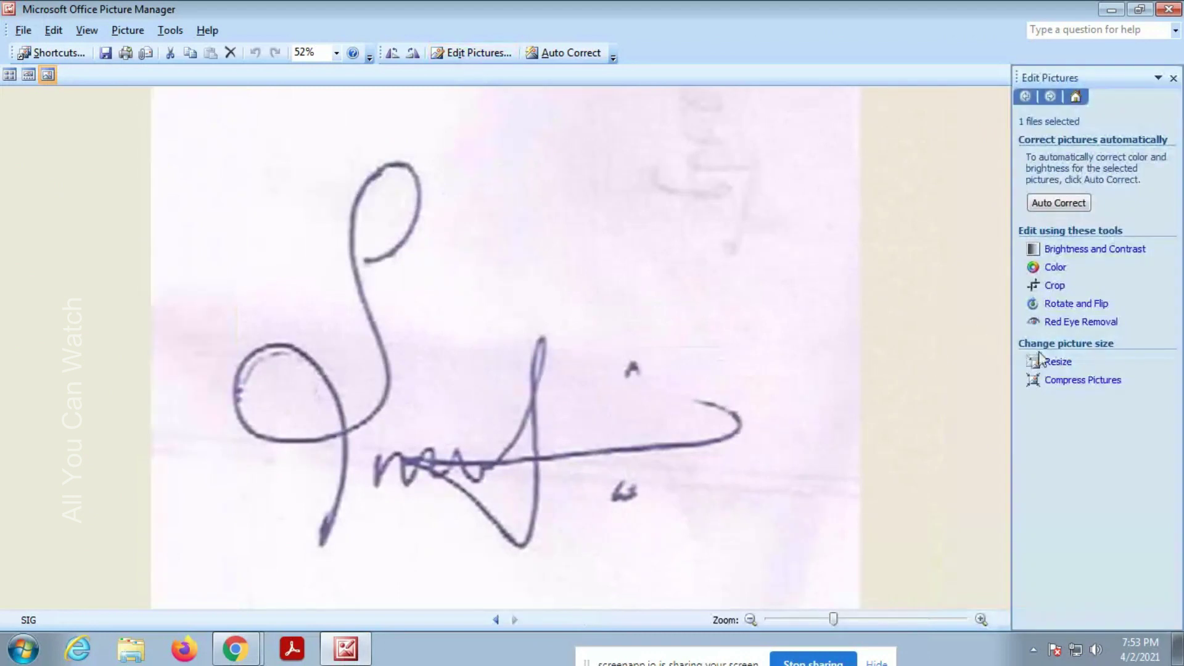
left_click(1057, 362)
left_click(1031, 276)
left_click_drag(1062, 308, 1011, 316)
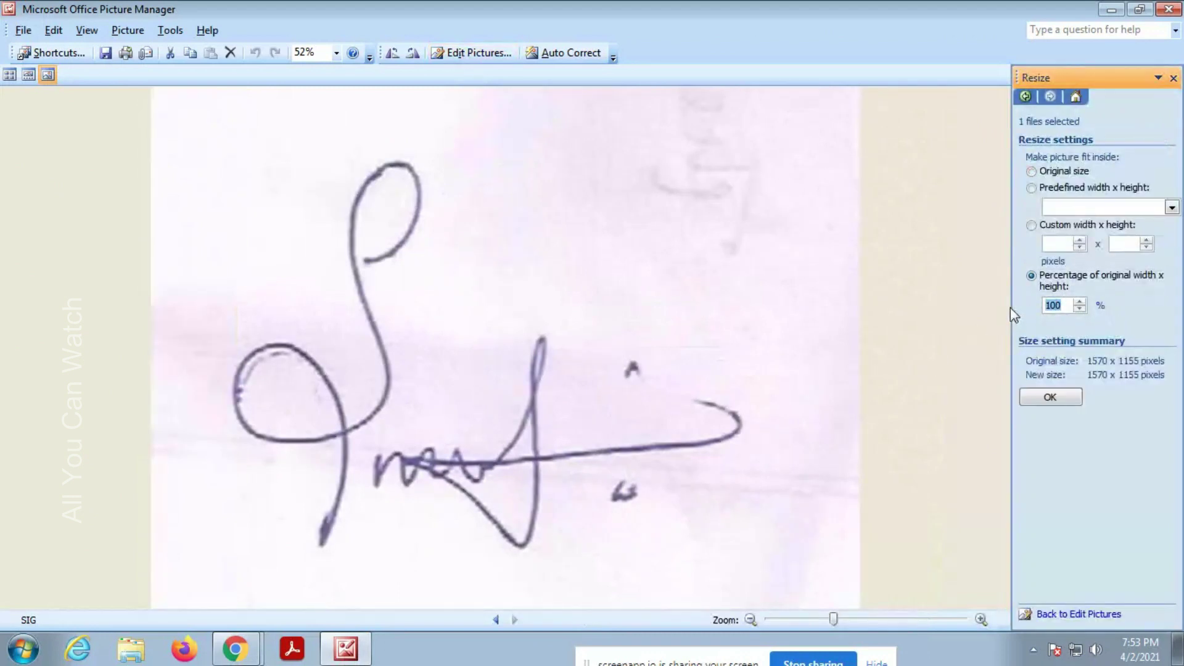
type("60")
left_click(1050, 397)
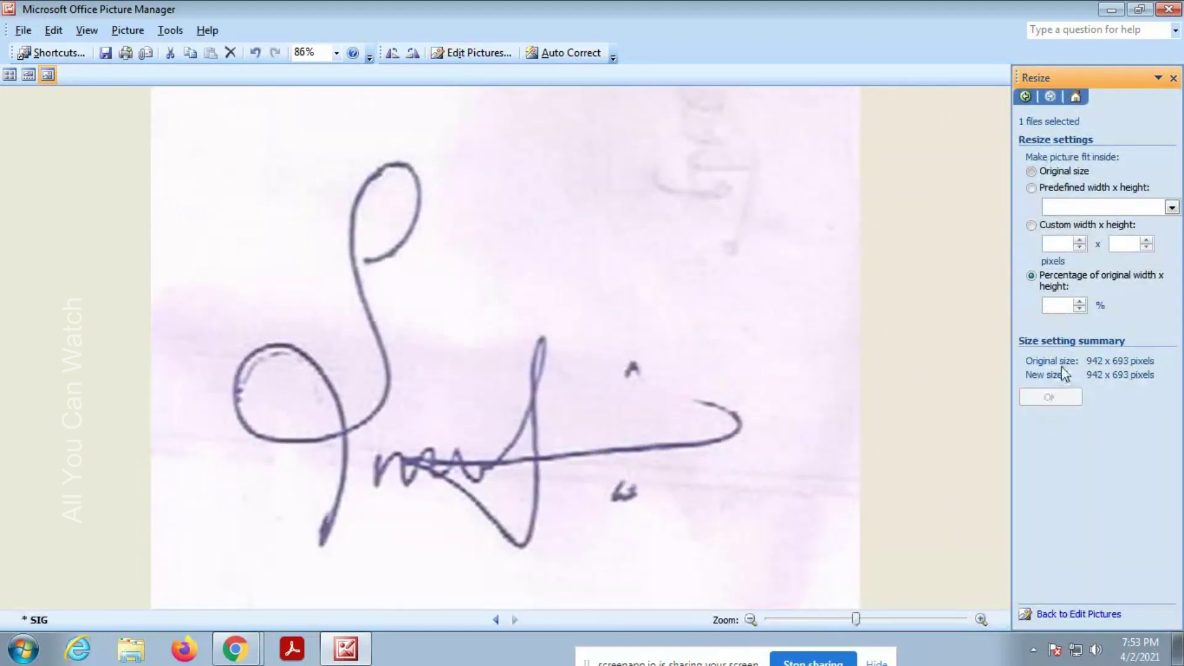
left_click(106, 53)
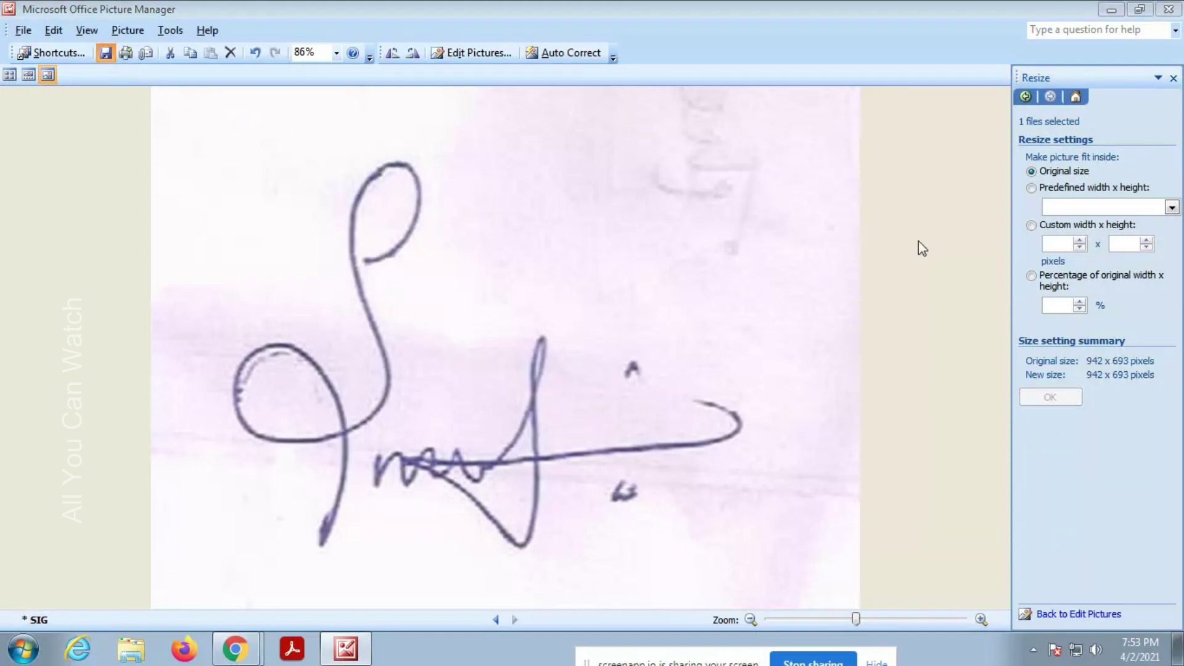
left_click(1169, 9)
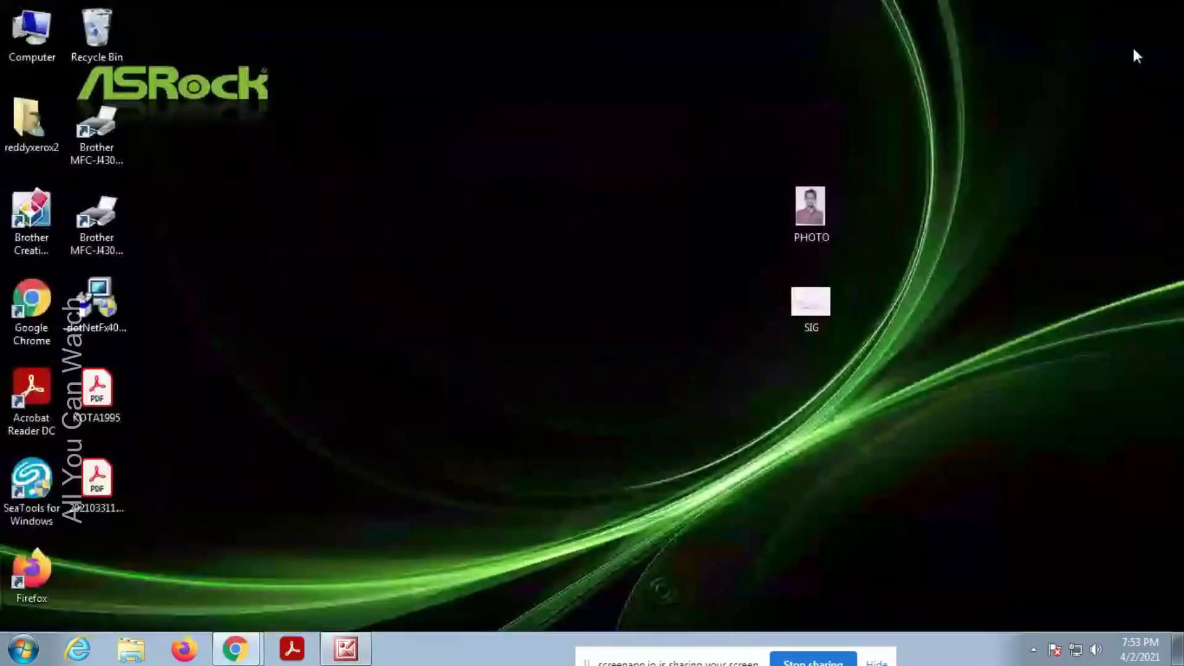
Upload SIG.jpg as the signature and submit both files to reach the 3400/- payment page.
mouse_move(235, 647)
left_click(261, 583)
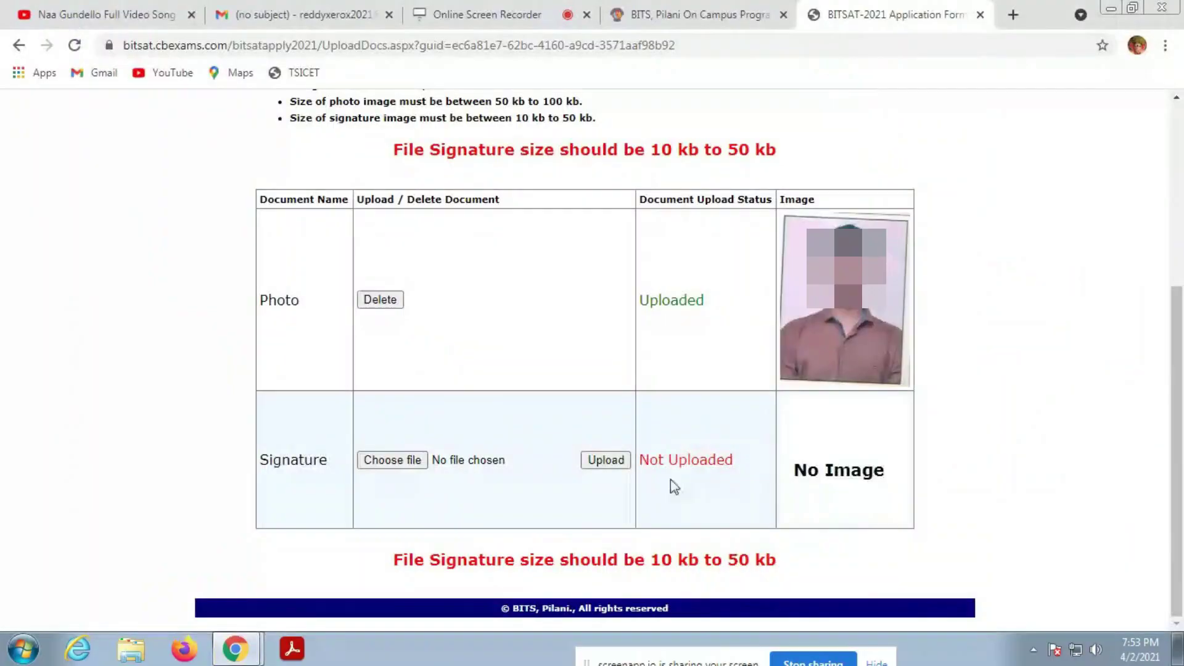
left_click(602, 464)
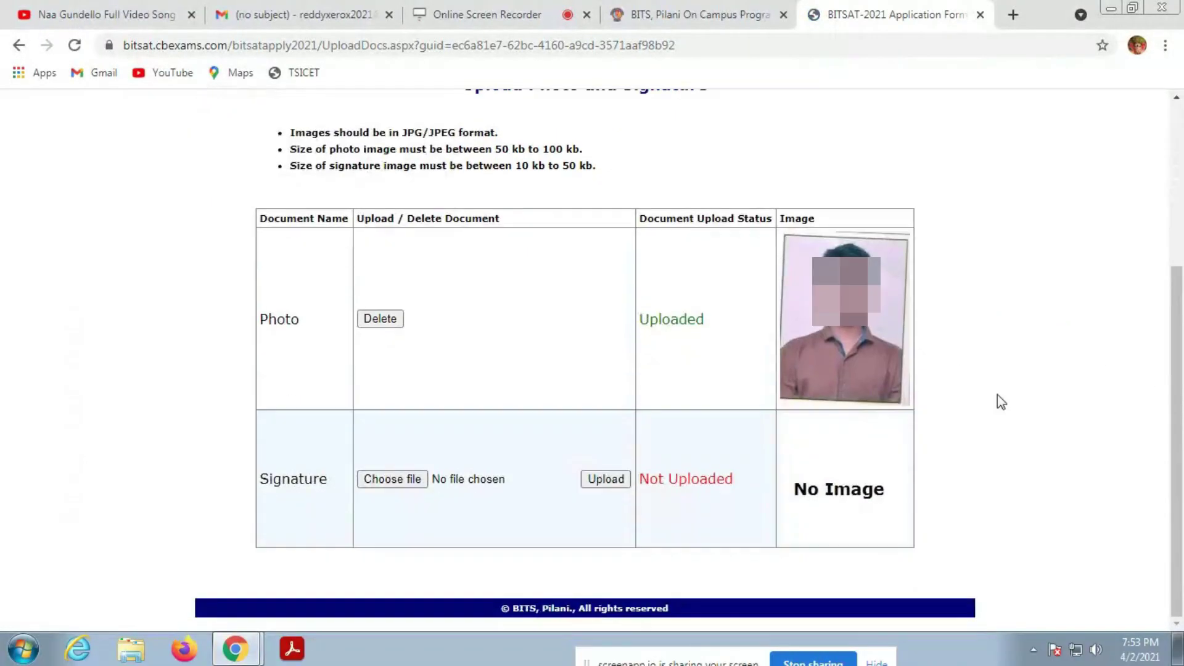
left_click(395, 481)
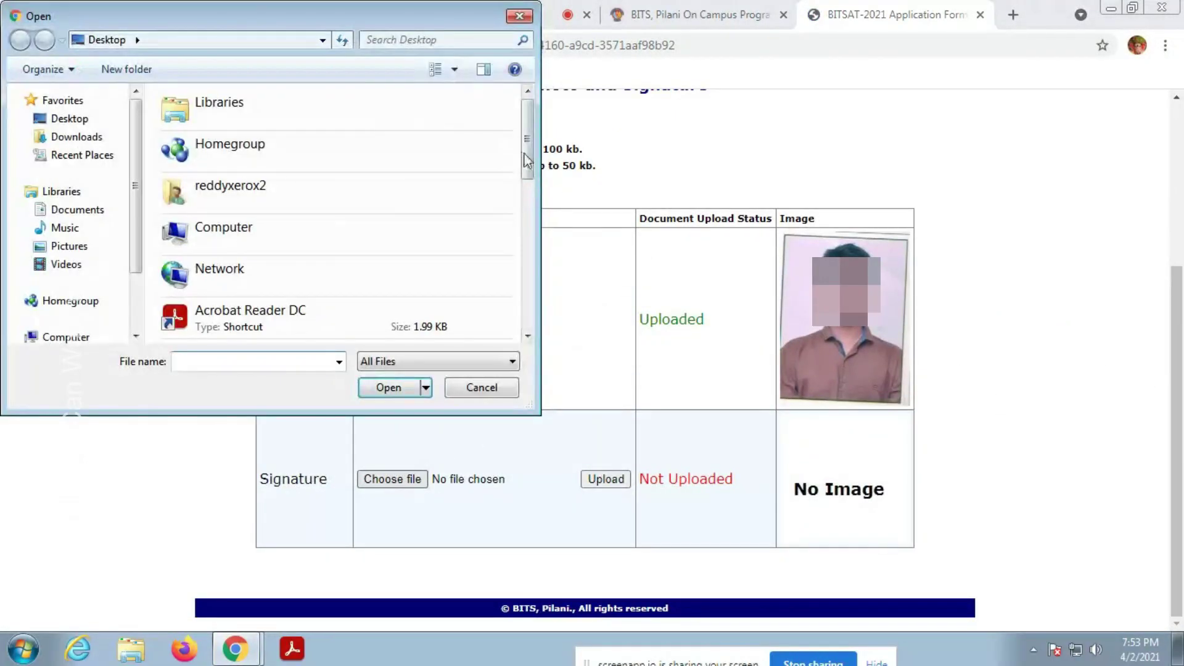
scroll(510, 296, "down", 10)
double_click(296, 327)
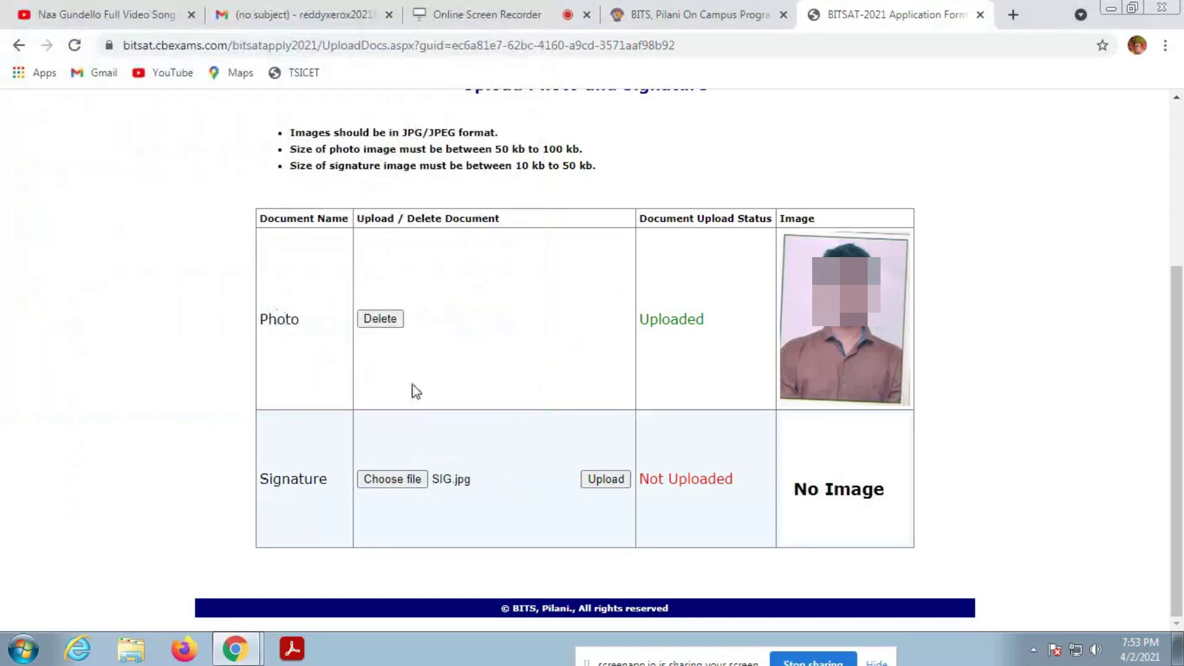
left_click(595, 475)
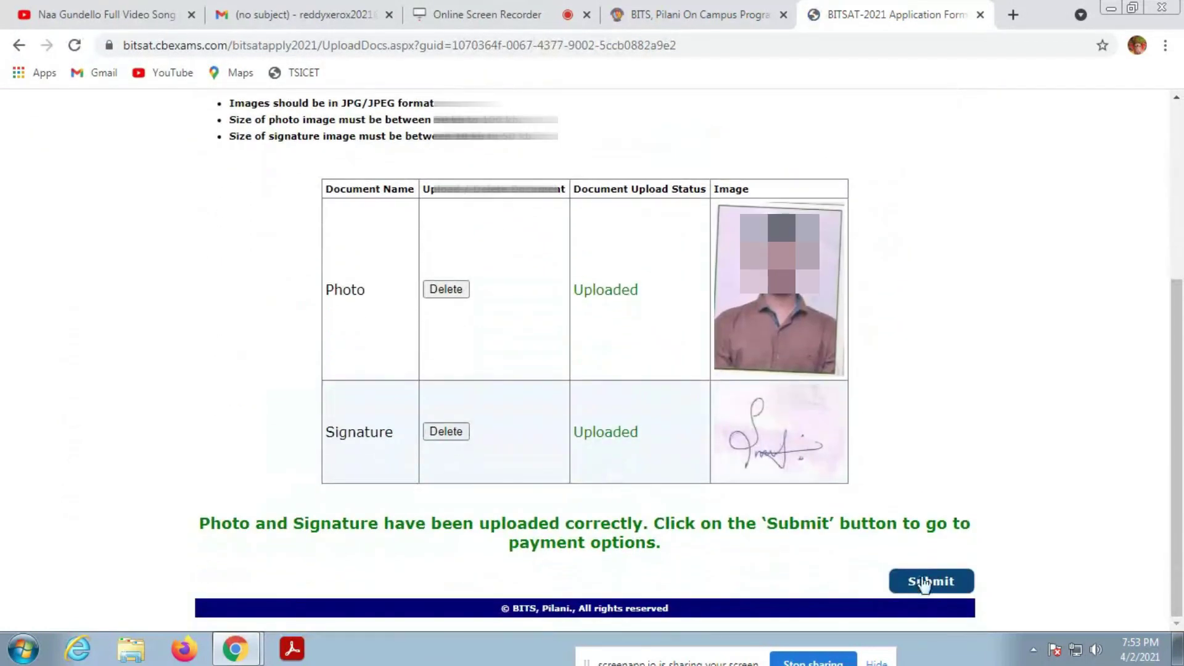
left_click(956, 582)
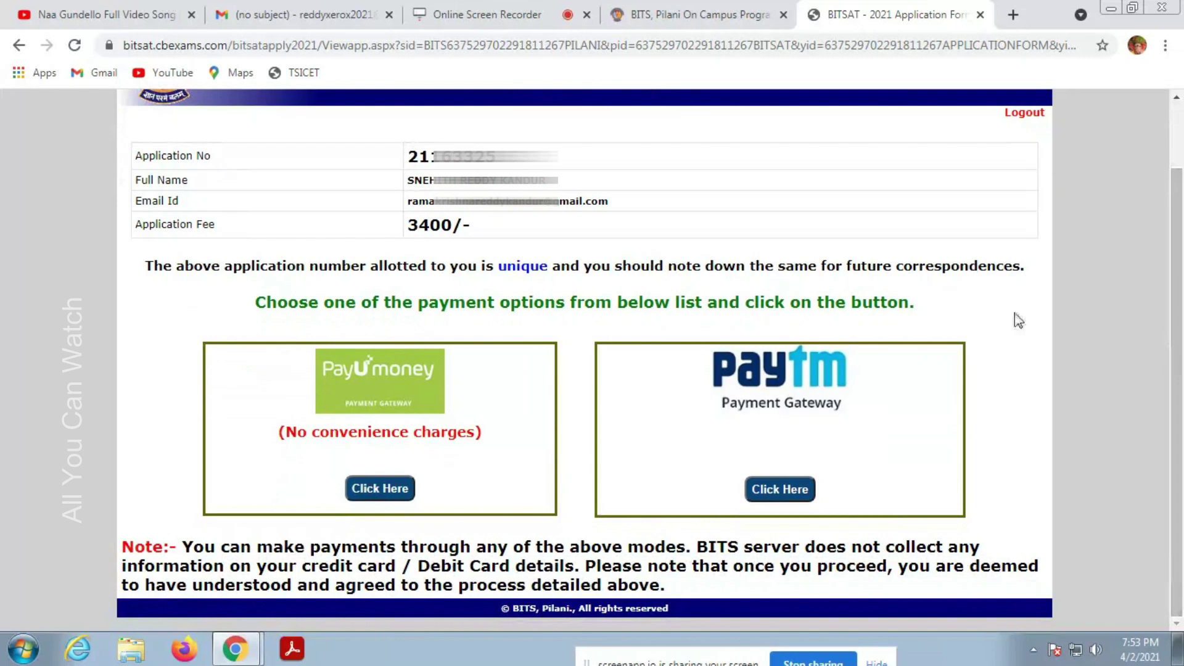
Pay the ₹3400 fee via PayUmoney with State Bank of India net banking.
left_click(380, 489)
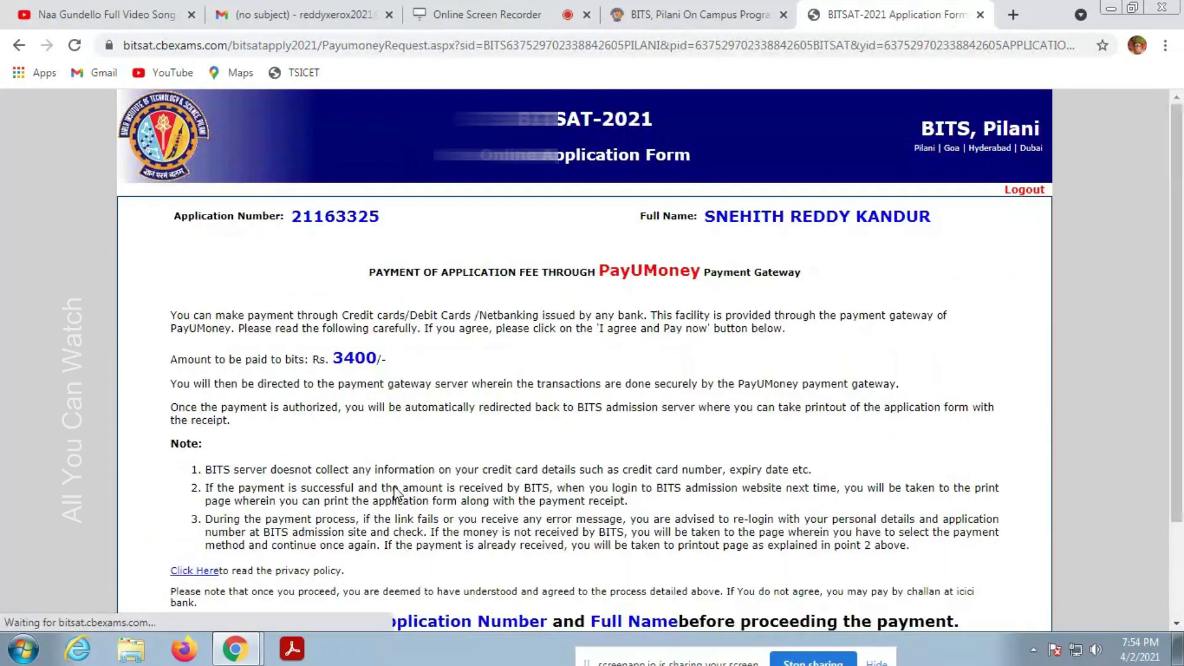
scroll(720, 530, "down", 1)
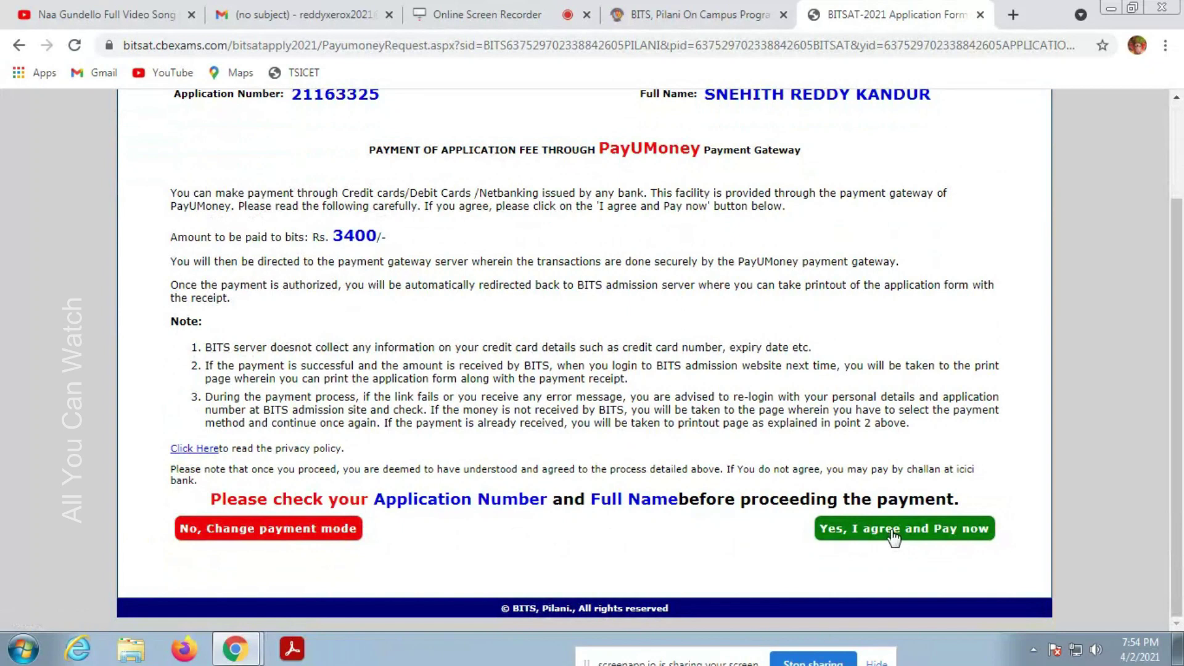
left_click(893, 535)
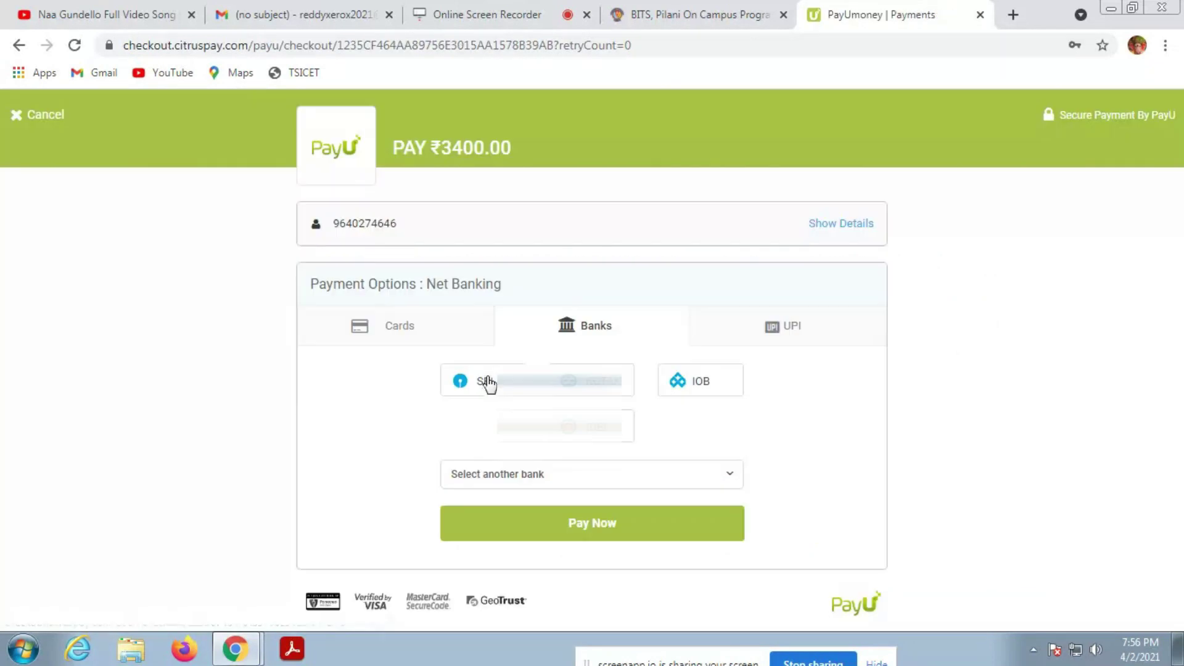
left_click(487, 383)
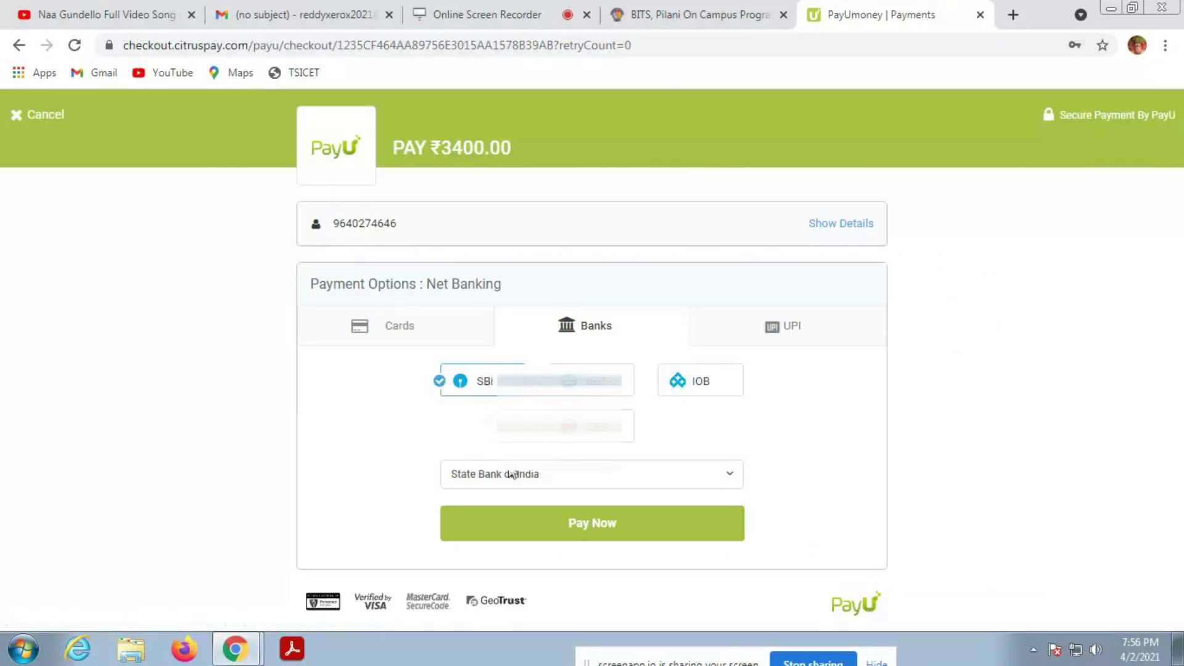
left_click(569, 538)
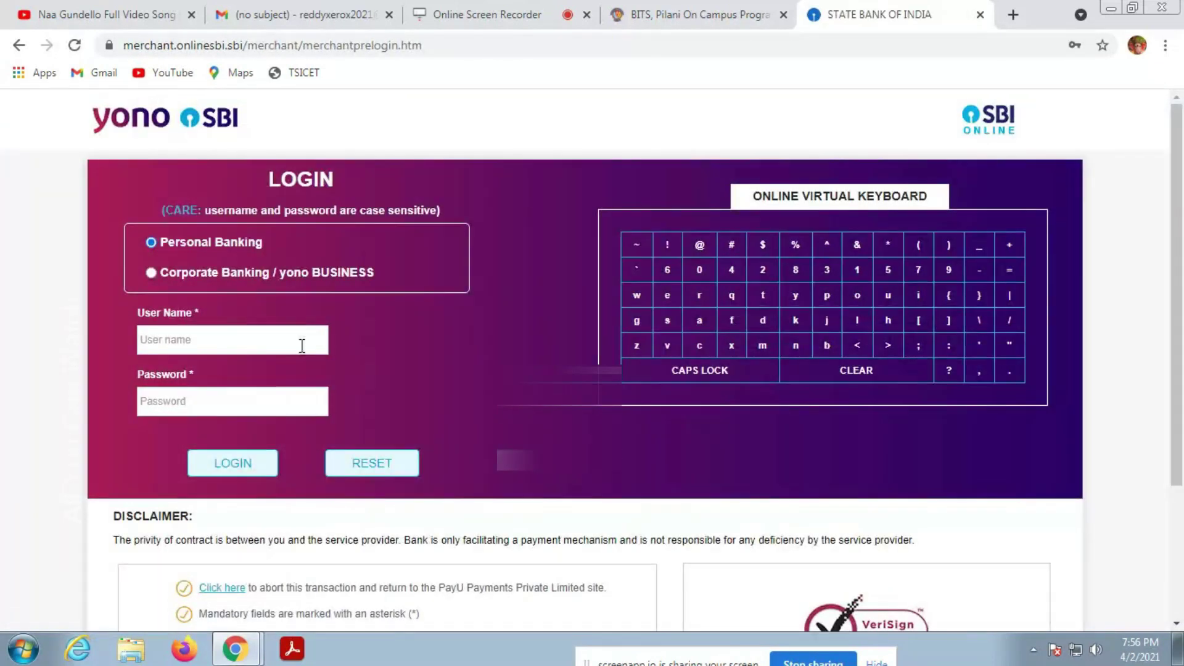
Log in to SBI Corporate Banking with the user name and password.
left_click(151, 273)
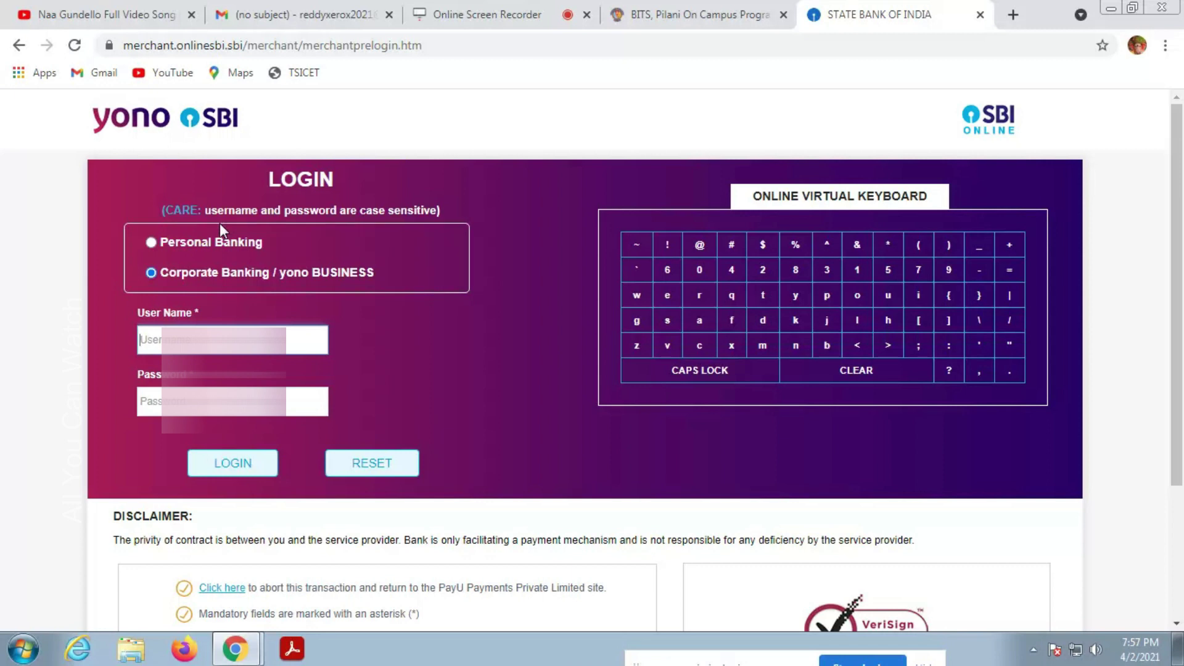
type("redd")
key("Tab")
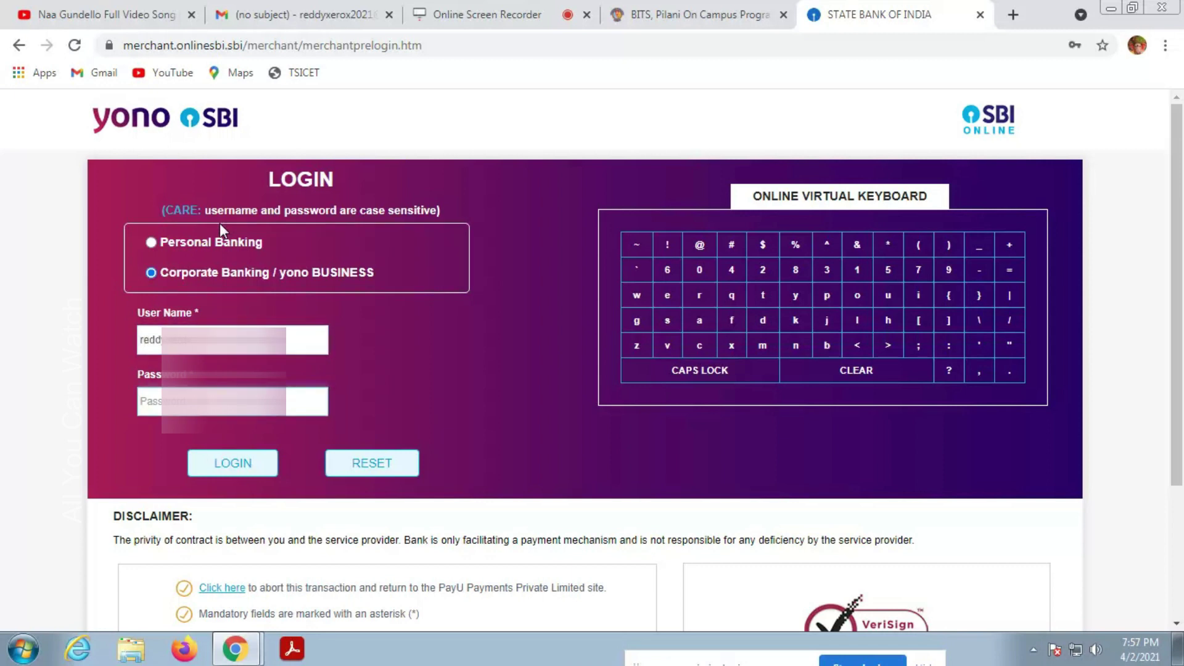
type("******")
left_click(230, 466)
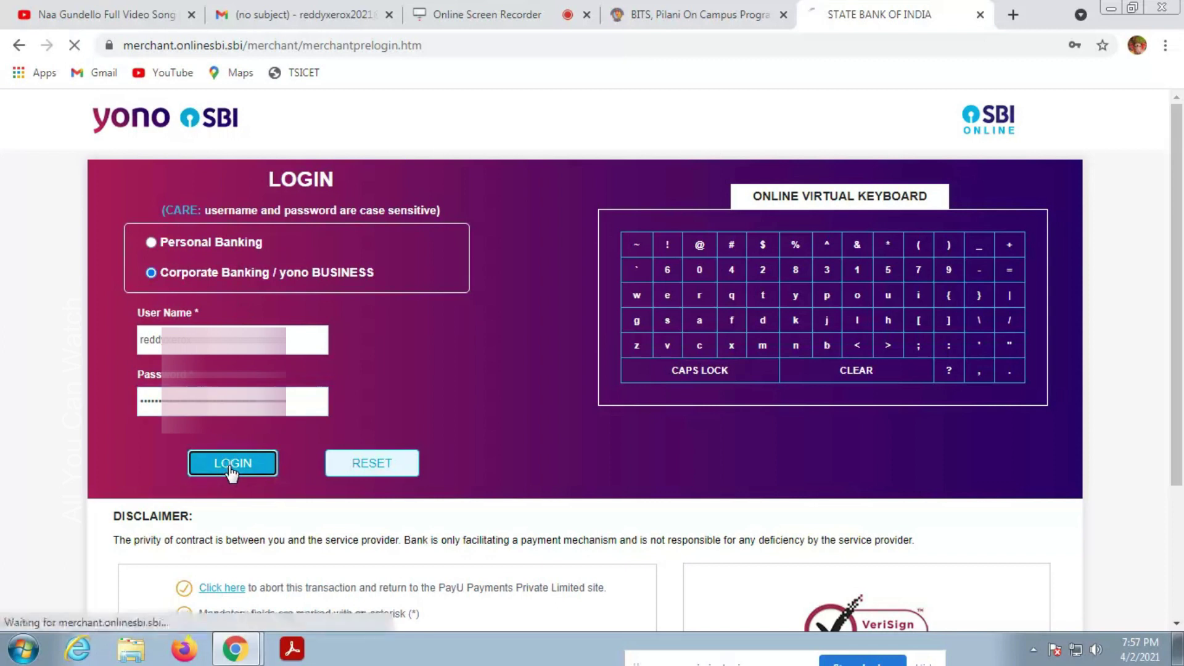
scroll(403, 464, "down", 3)
Confirm the INR 3,400.00 debit in SBI Online and authorise it with the high security password.
left_click(523, 450)
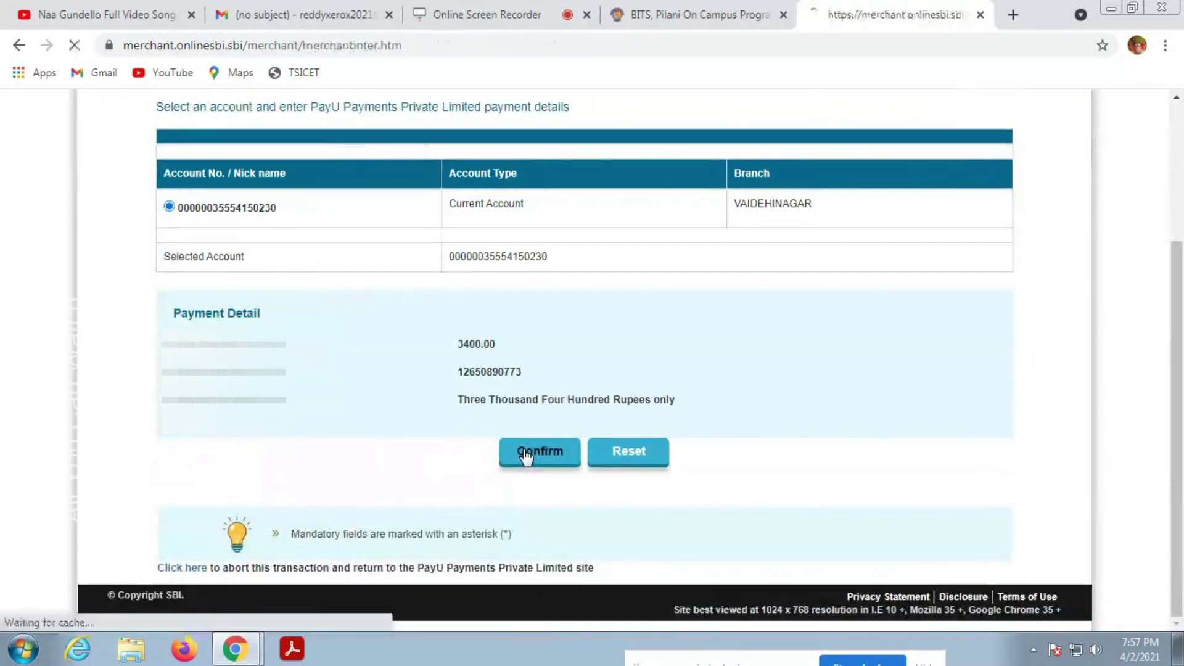
scroll(524, 456, "down", 2)
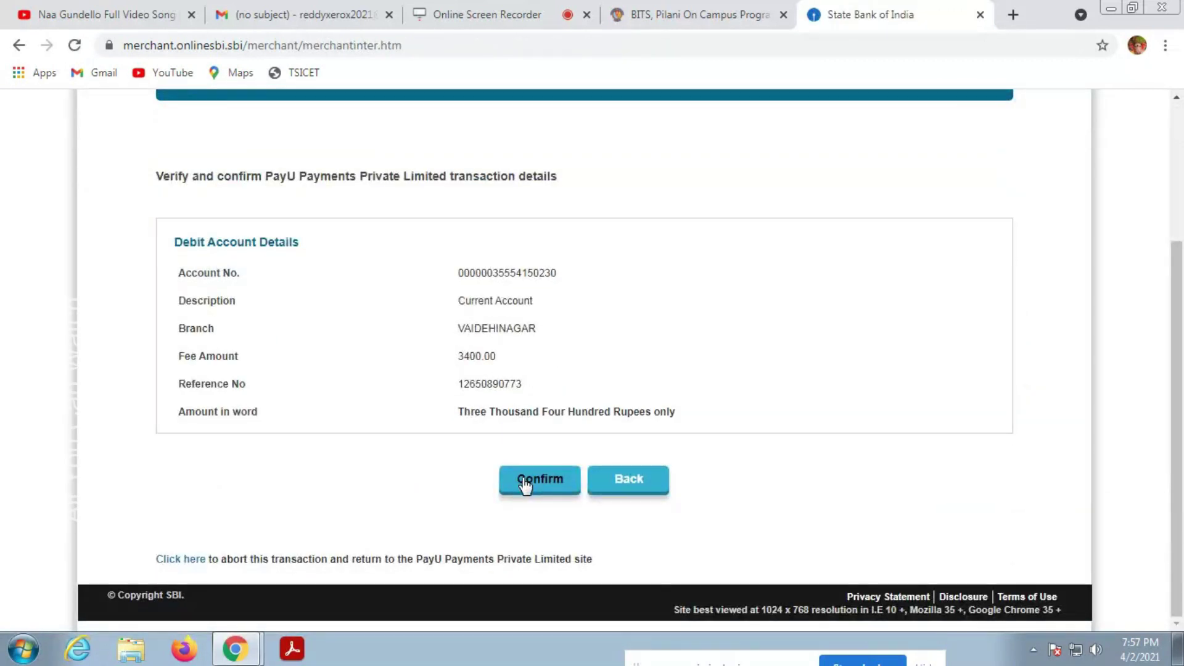
left_click(524, 481)
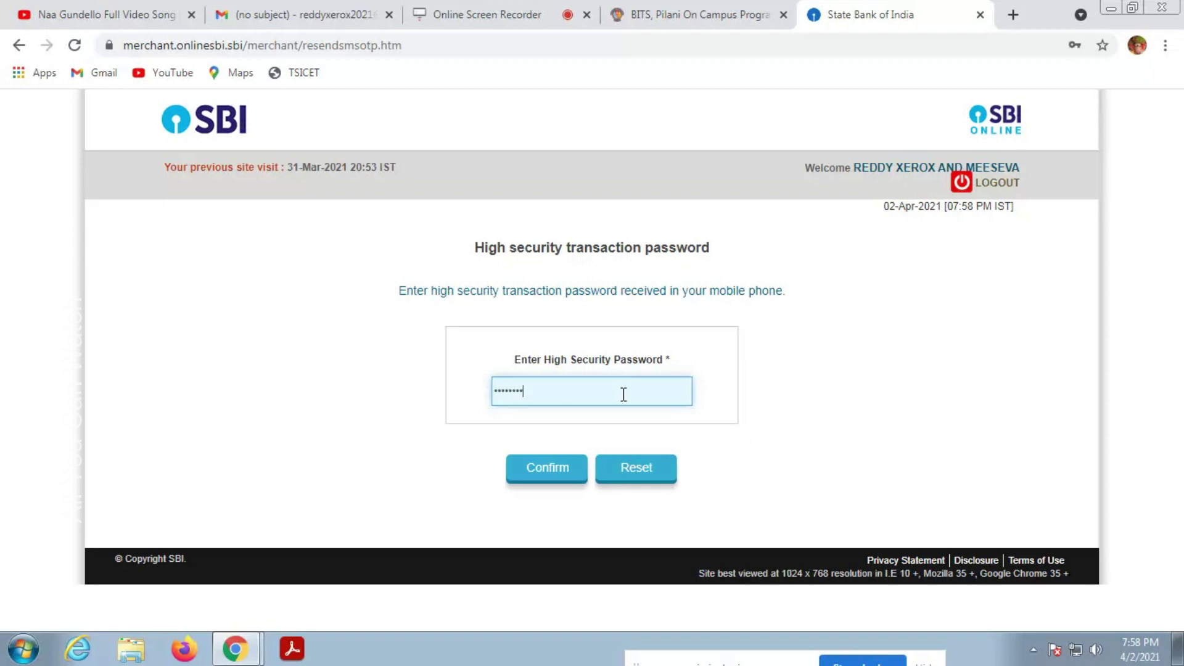
left_click(534, 466)
scroll(383, 410, "down", 1)
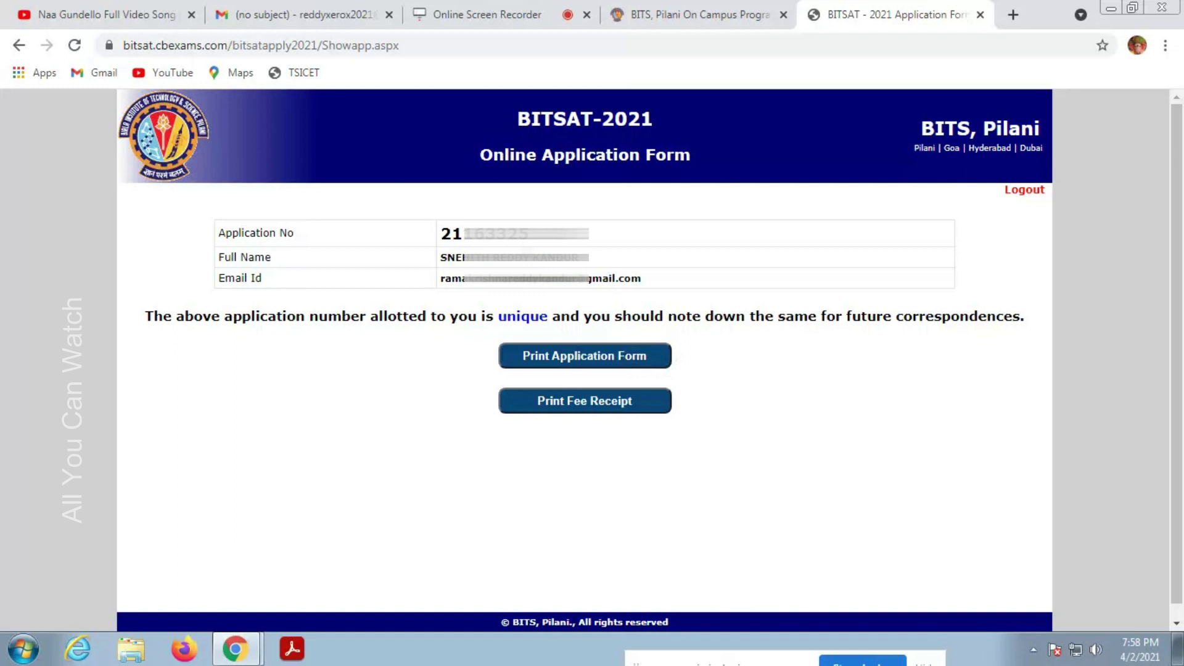
Print the BITSAT-2021 application form, then return to the application summary tab.
left_click(583, 364)
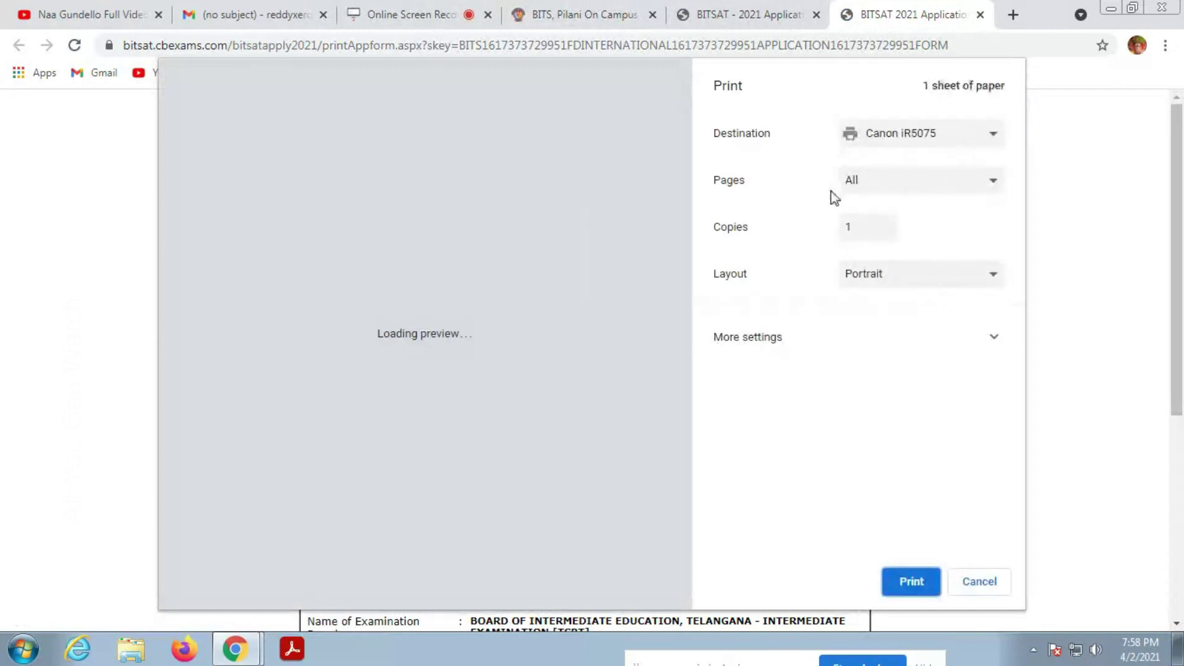
left_click(771, 336)
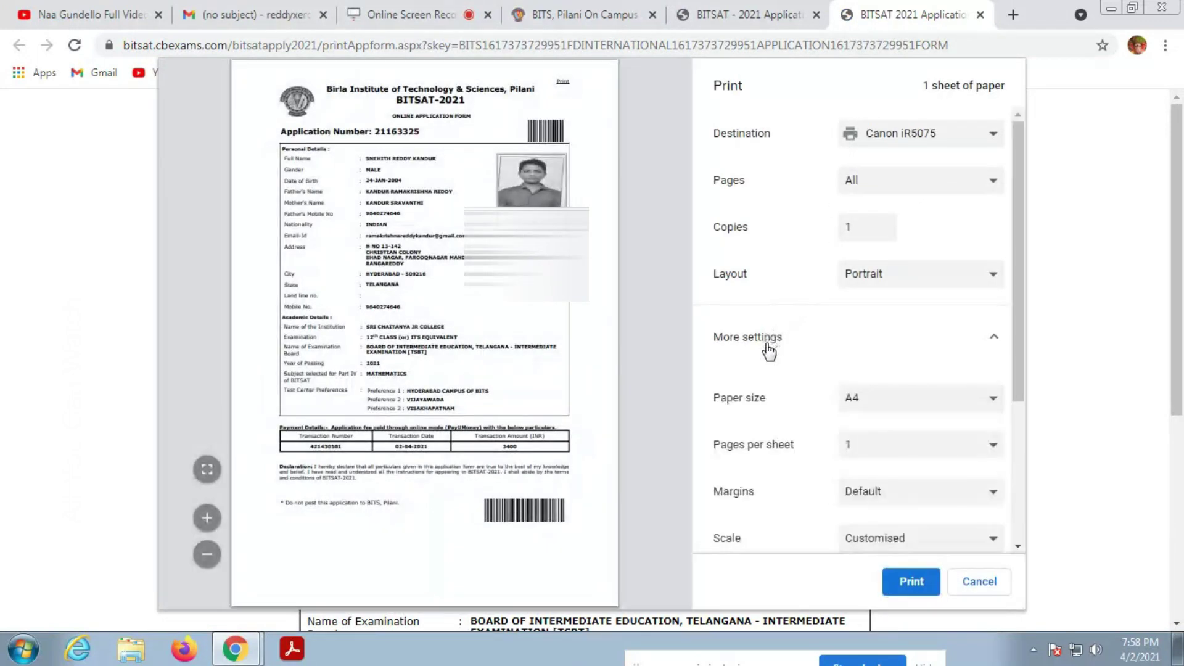
scroll(860, 410, "down", 4)
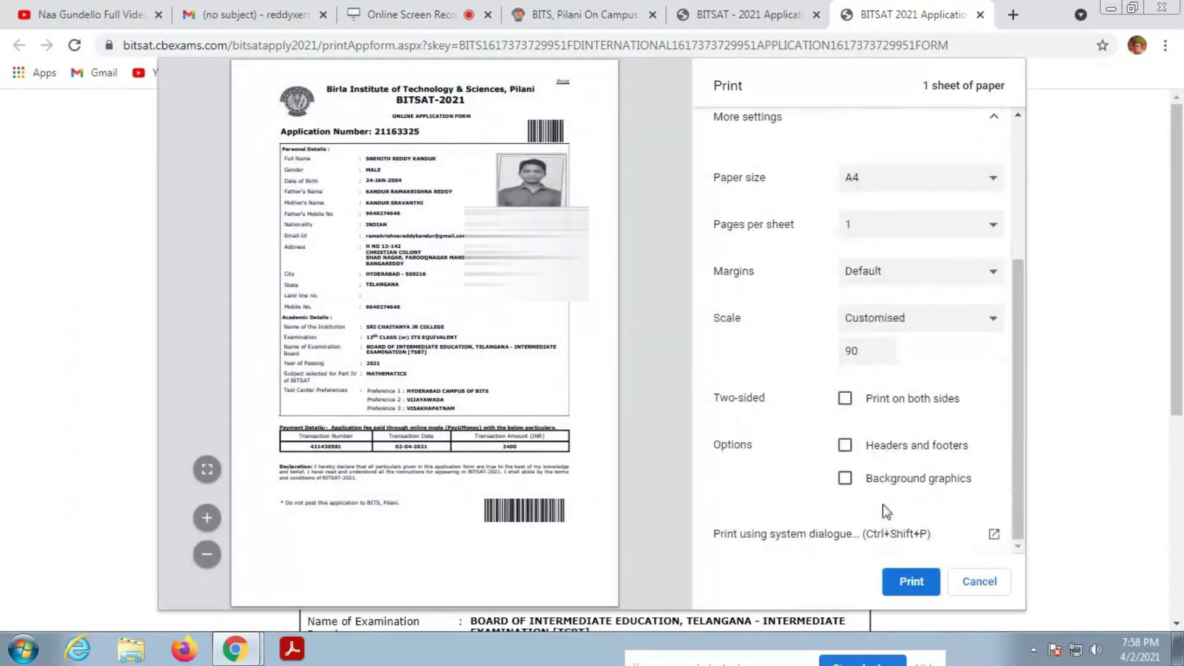
left_click(902, 583)
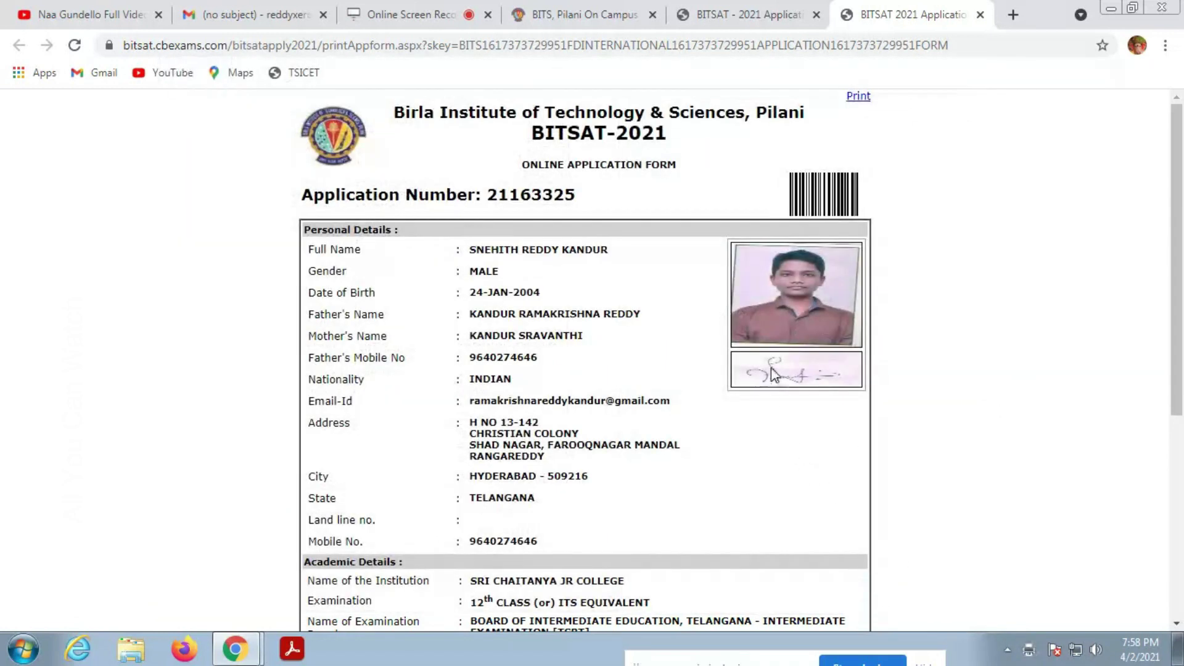
scroll(779, 367, "down", 5)
scroll(782, 370, "up", 10)
left_click(759, 14)
Print the 3400/- BITSAT fee receipt.
left_click(610, 400)
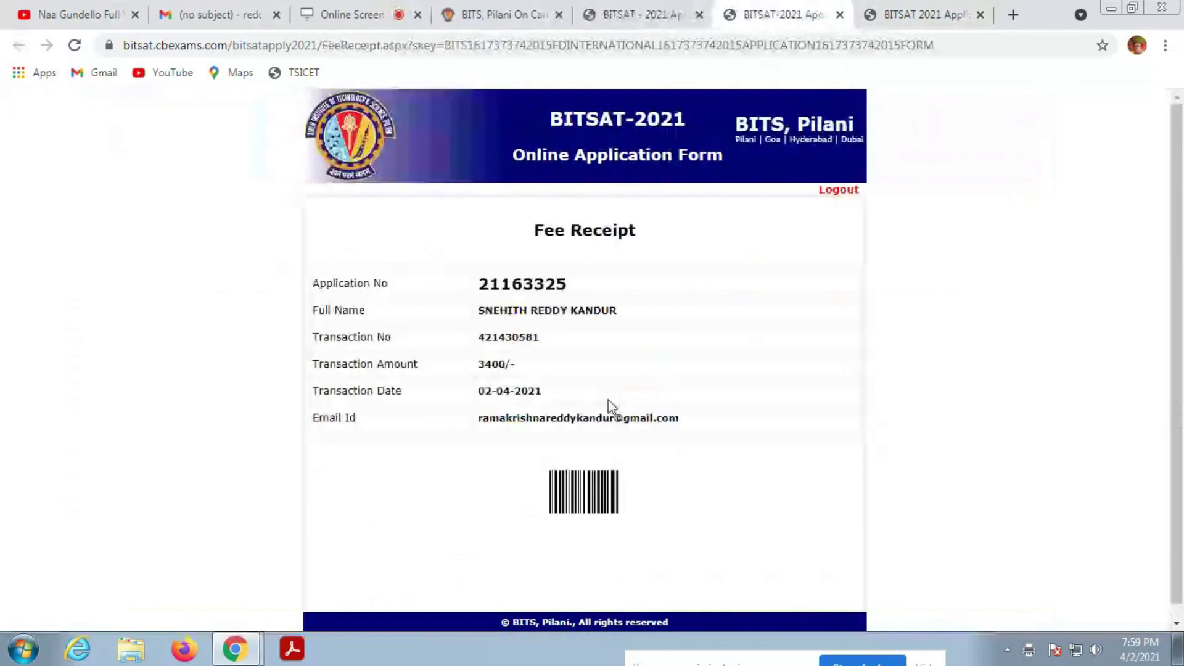
left_click(778, 341)
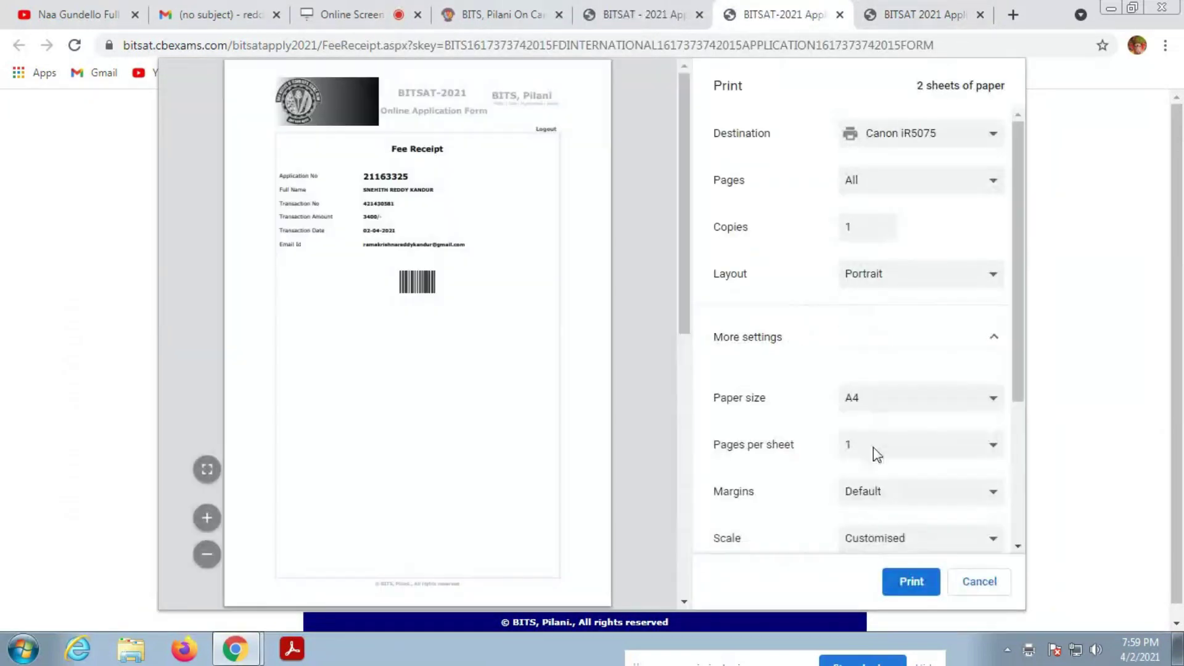
left_click(909, 582)
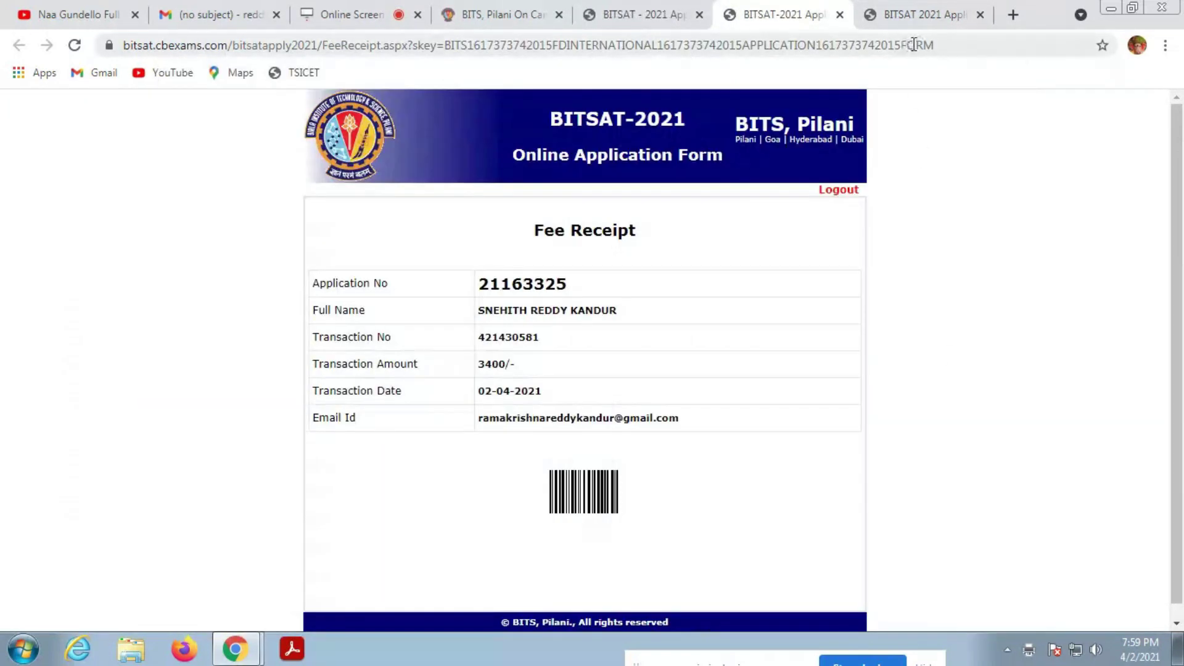
Close the application form tab, log out of BITSAT, and switch to the BITS Pilani admissions page.
left_click(891, 19)
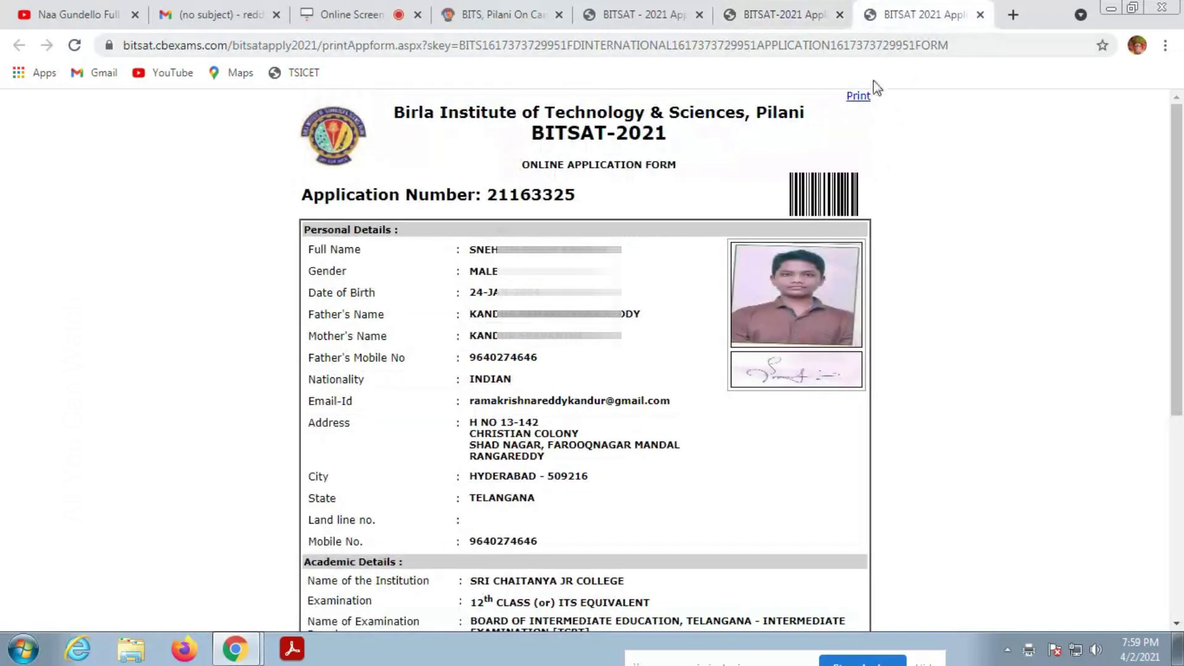
left_click(980, 14)
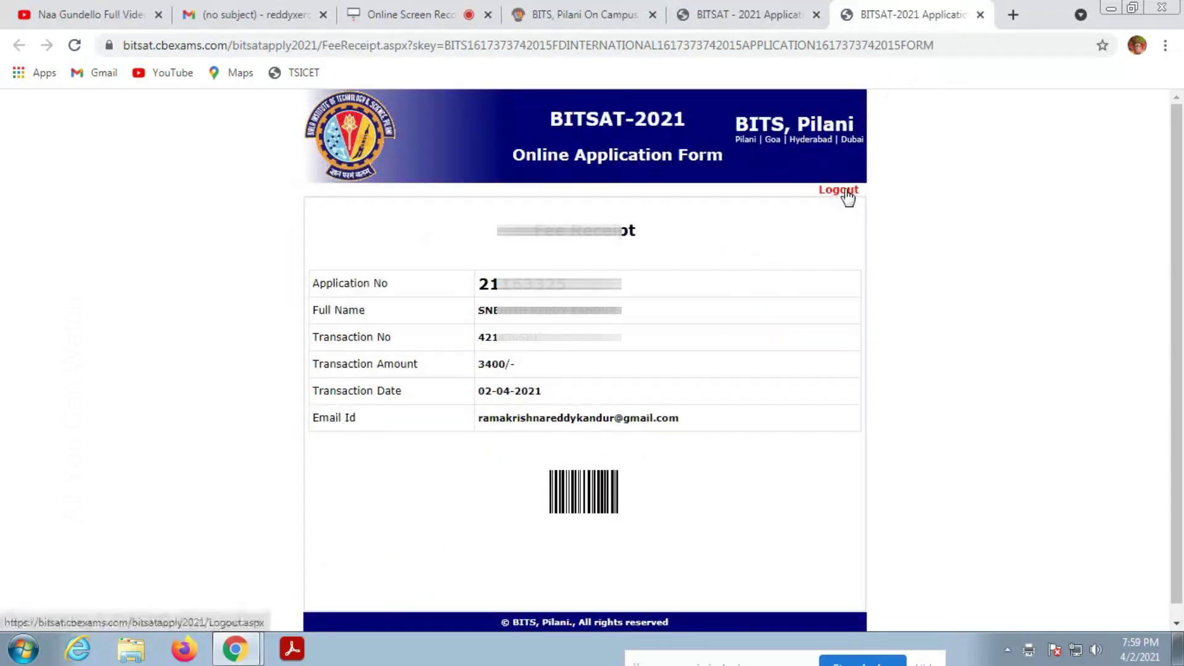
left_click(848, 193)
left_click(541, 429)
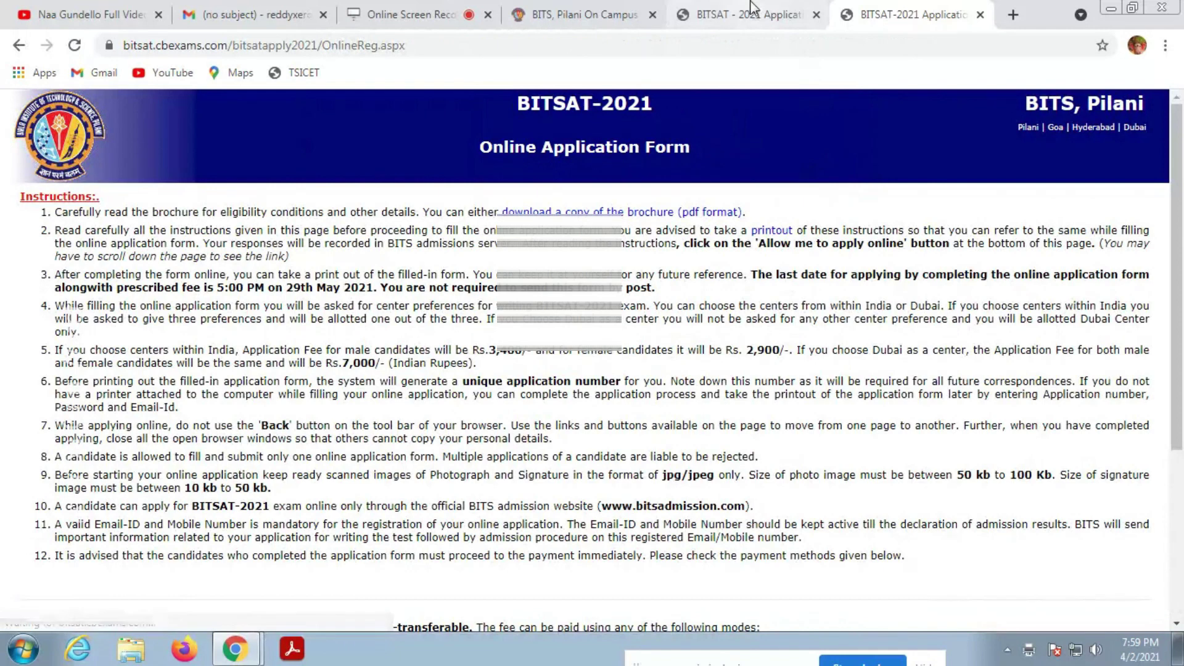
left_click(748, 10)
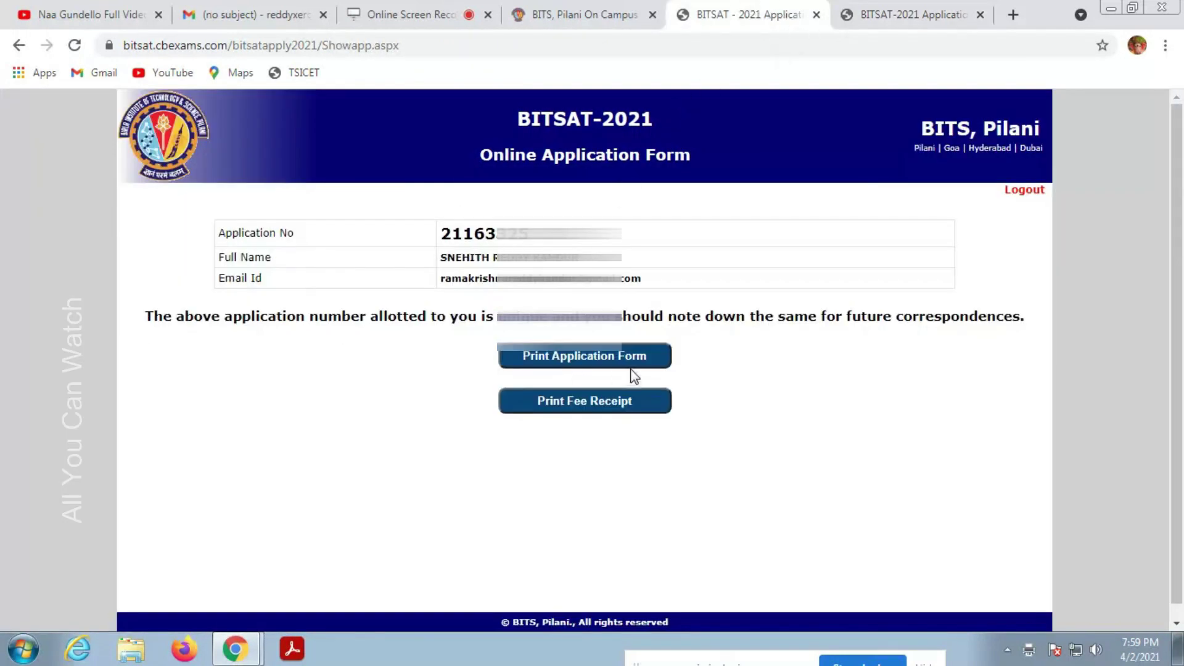
left_click(560, 12)
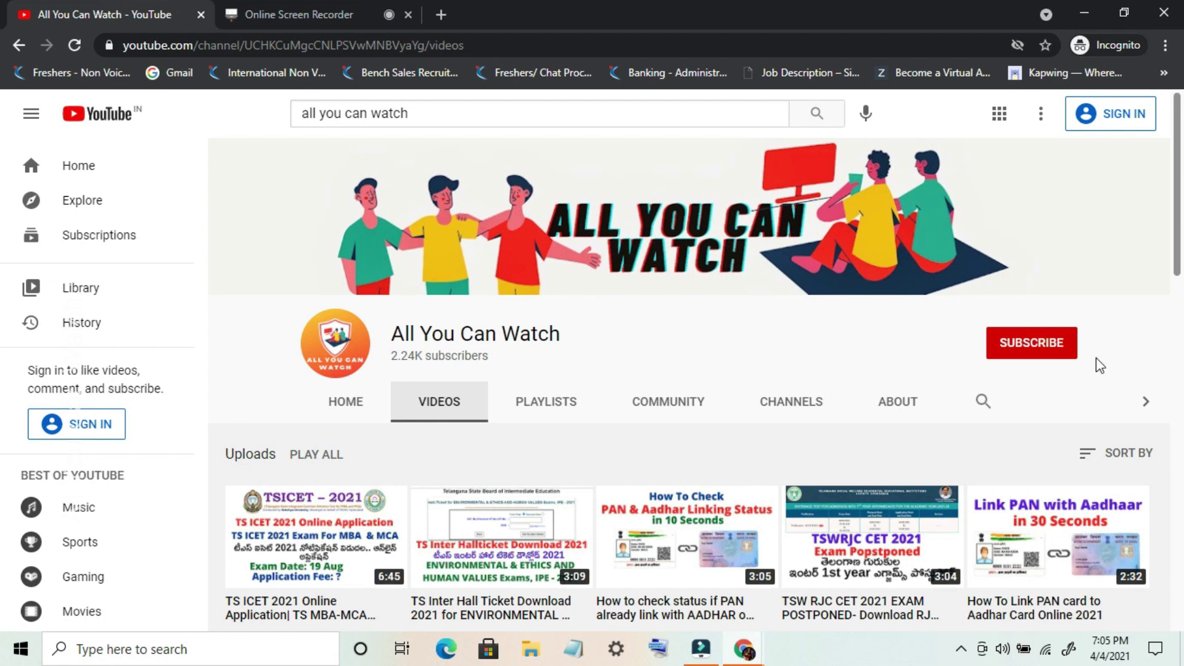
left_click_drag(1132, 365, 982, 331)
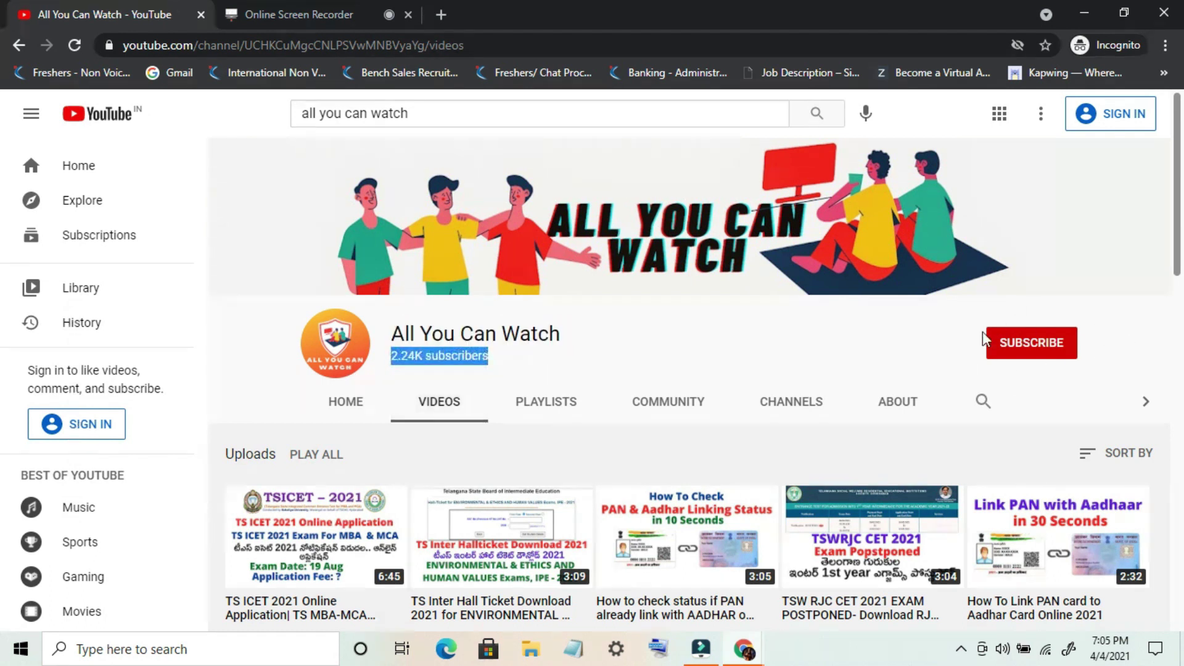
left_click(622, 337)
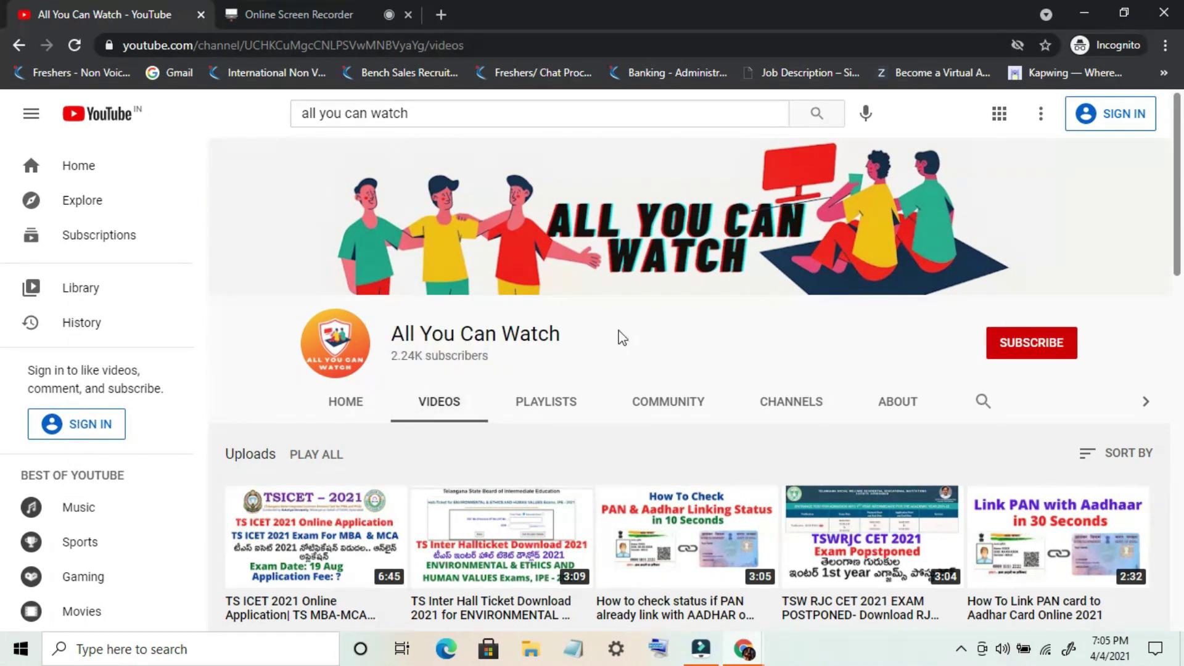